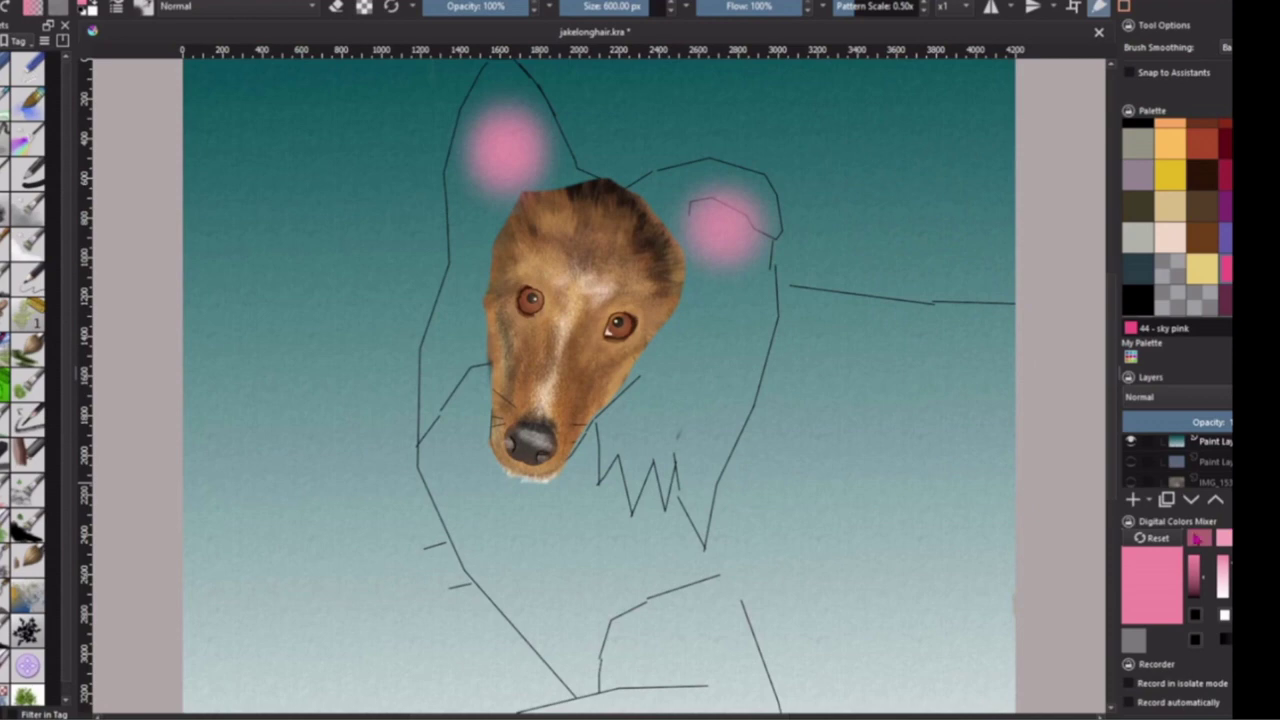
- Pick a darker mauve-pink in the Digital Colors Mixer and dab it into the left inner ear
{"action": "left_click", "coordinate": [1197, 538]}
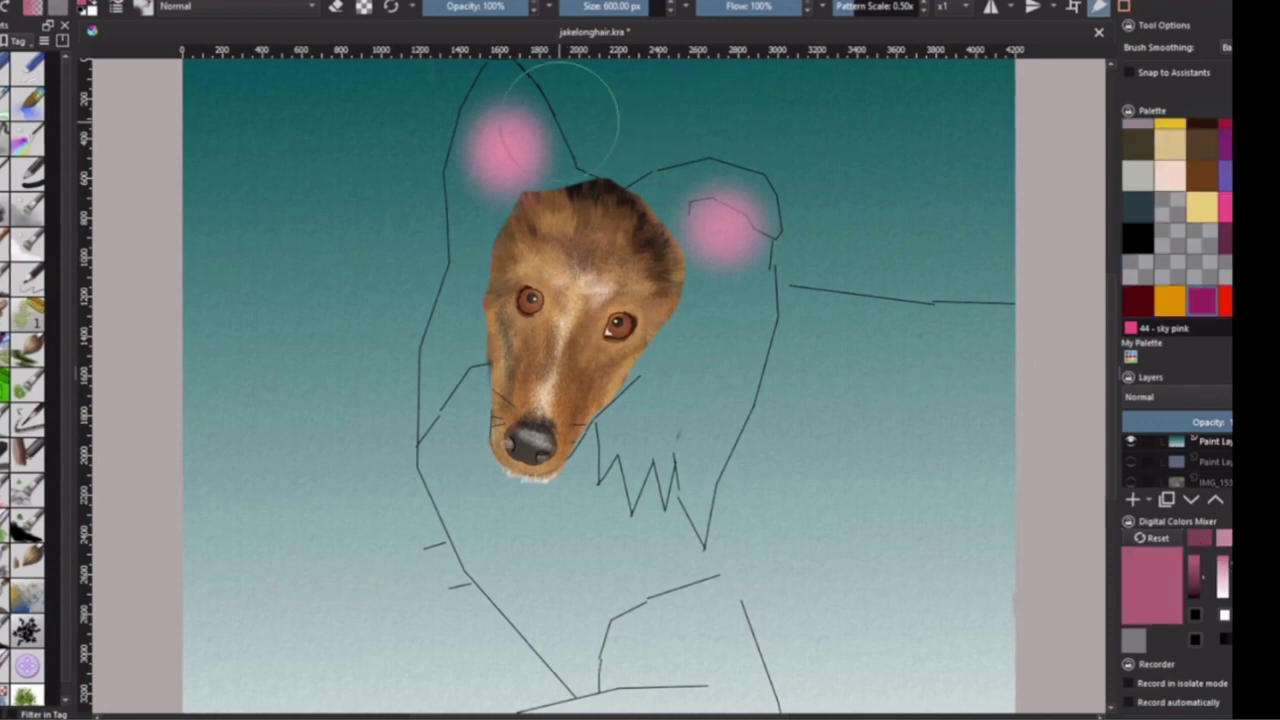
{"action": "left_click", "coordinate": [505, 115]}
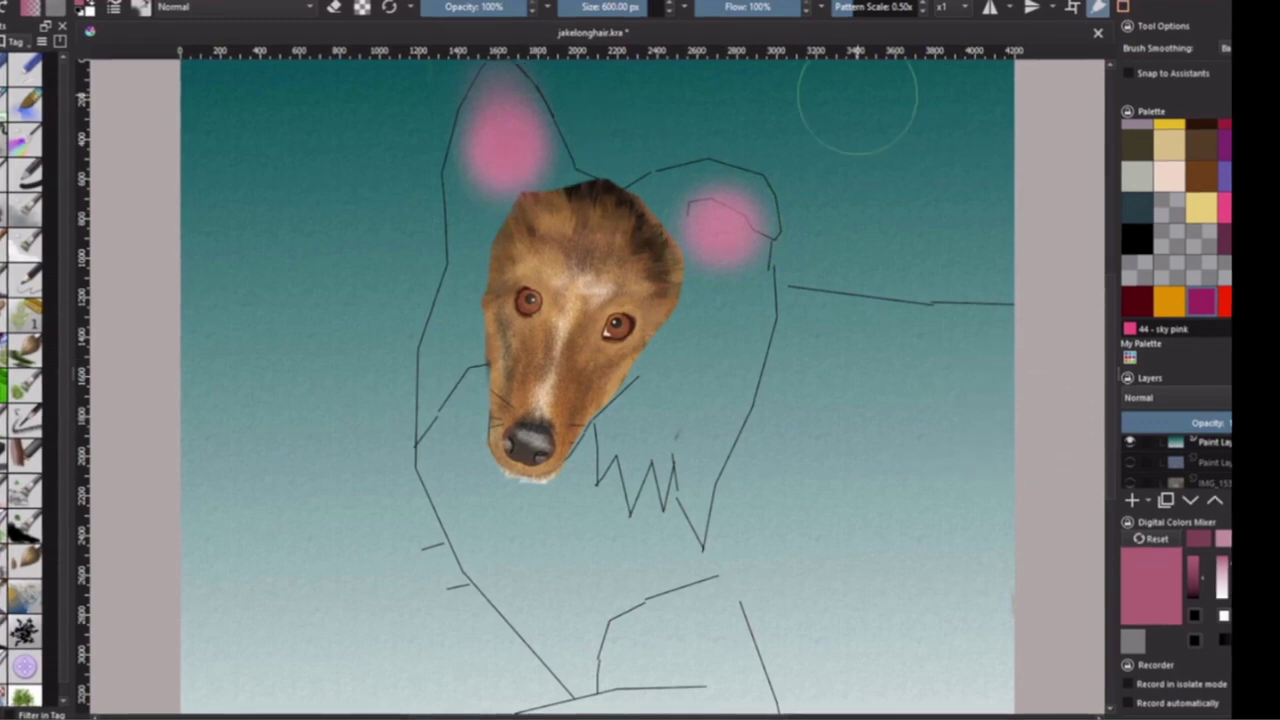
{"action": "scroll", "coordinate": [1113, 435], "scroll_direction": "up", "scroll_amount": 1}
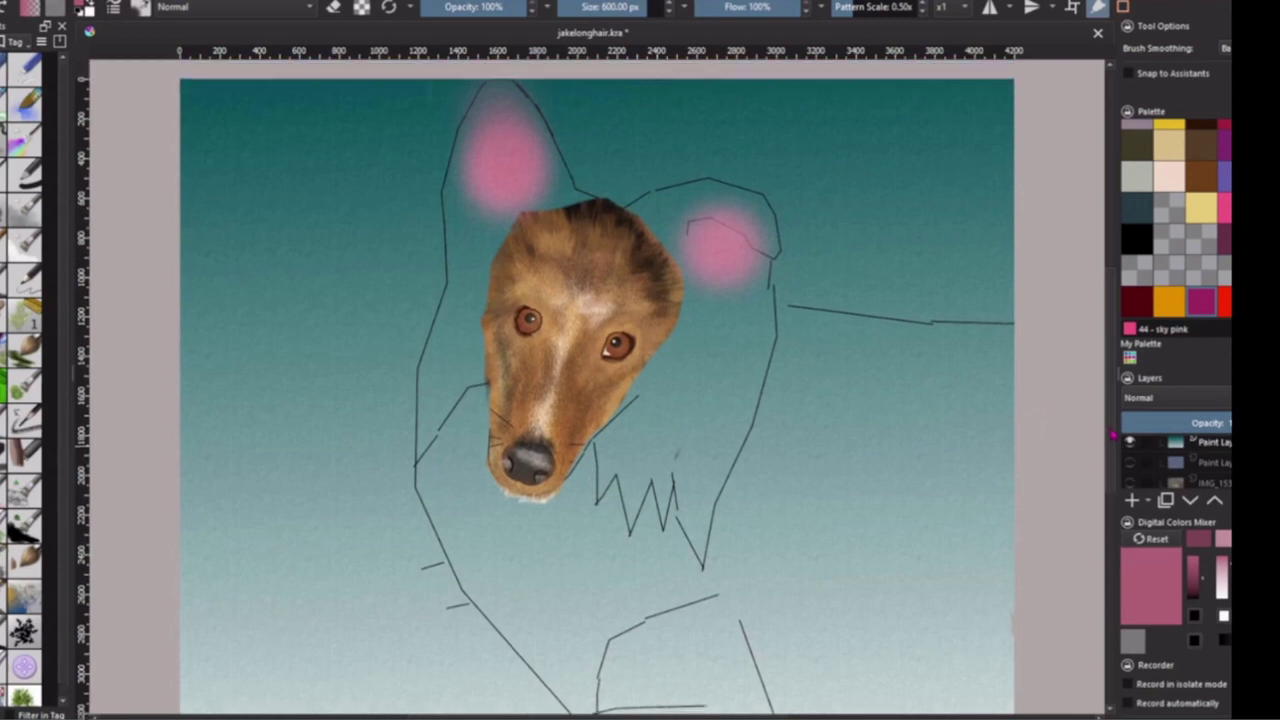
{"action": "scroll", "coordinate": [1113, 435], "scroll_direction": "up", "scroll_amount": 2}
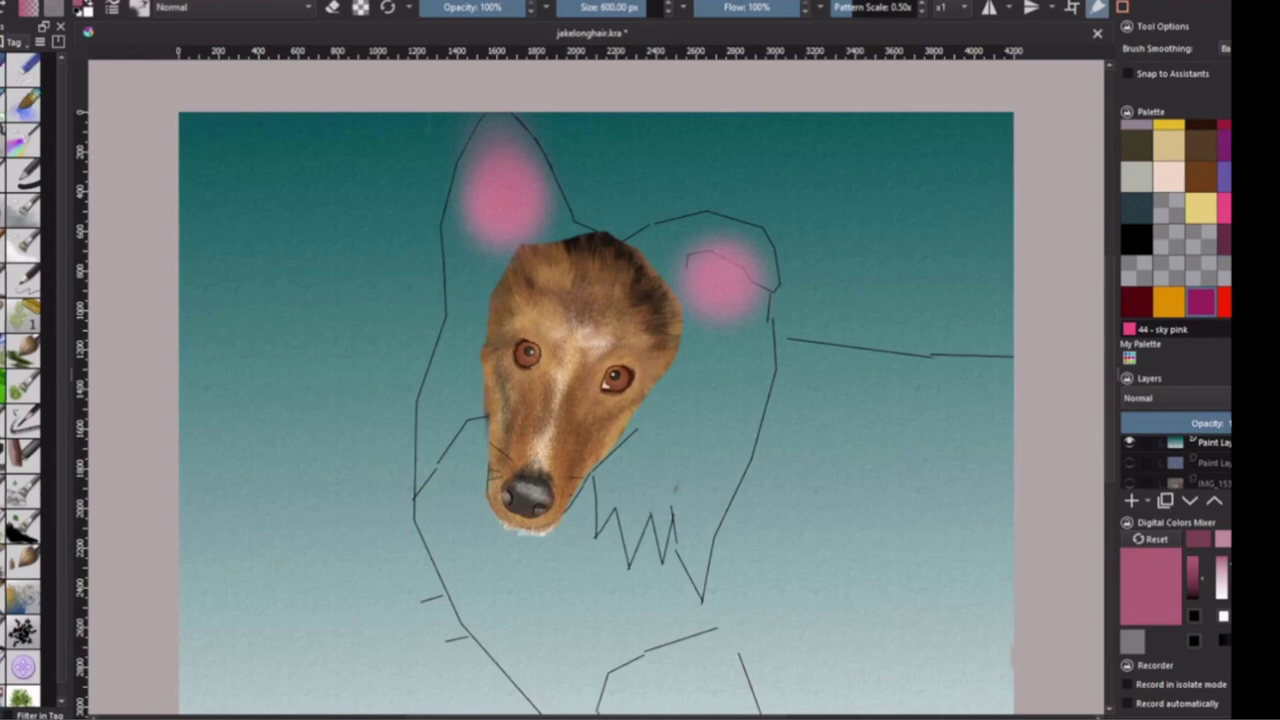
- Load the desert grass brush preset in black and test a dark clump near the upper-left corner
{"action": "left_click", "coordinate": [12, 42]}
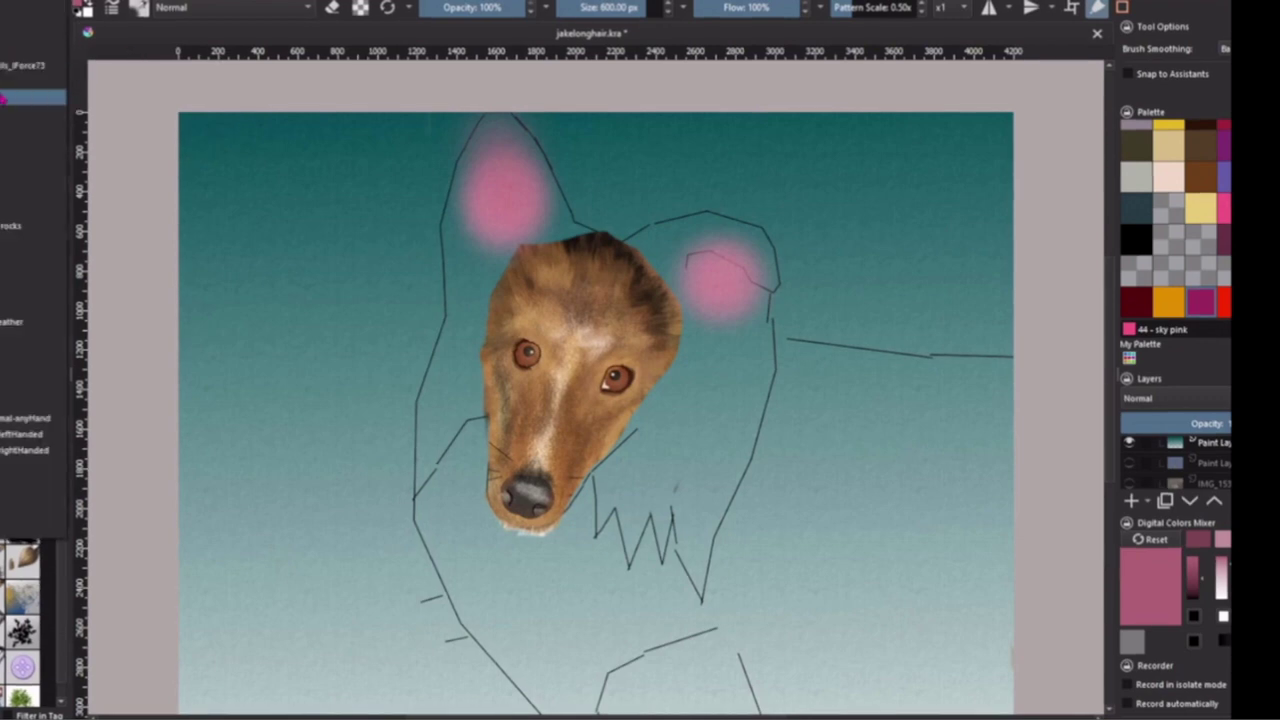
{"action": "left_click", "coordinate": [9, 147]}
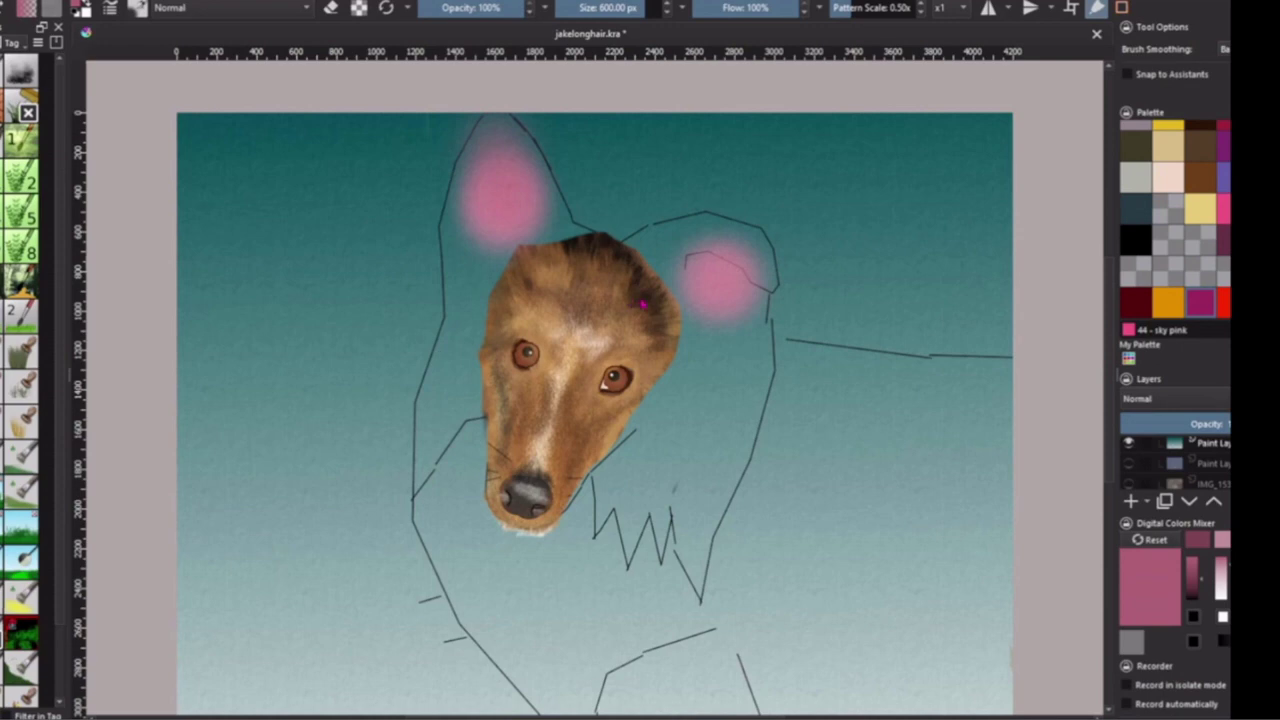
{"action": "left_click", "coordinate": [20, 350]}
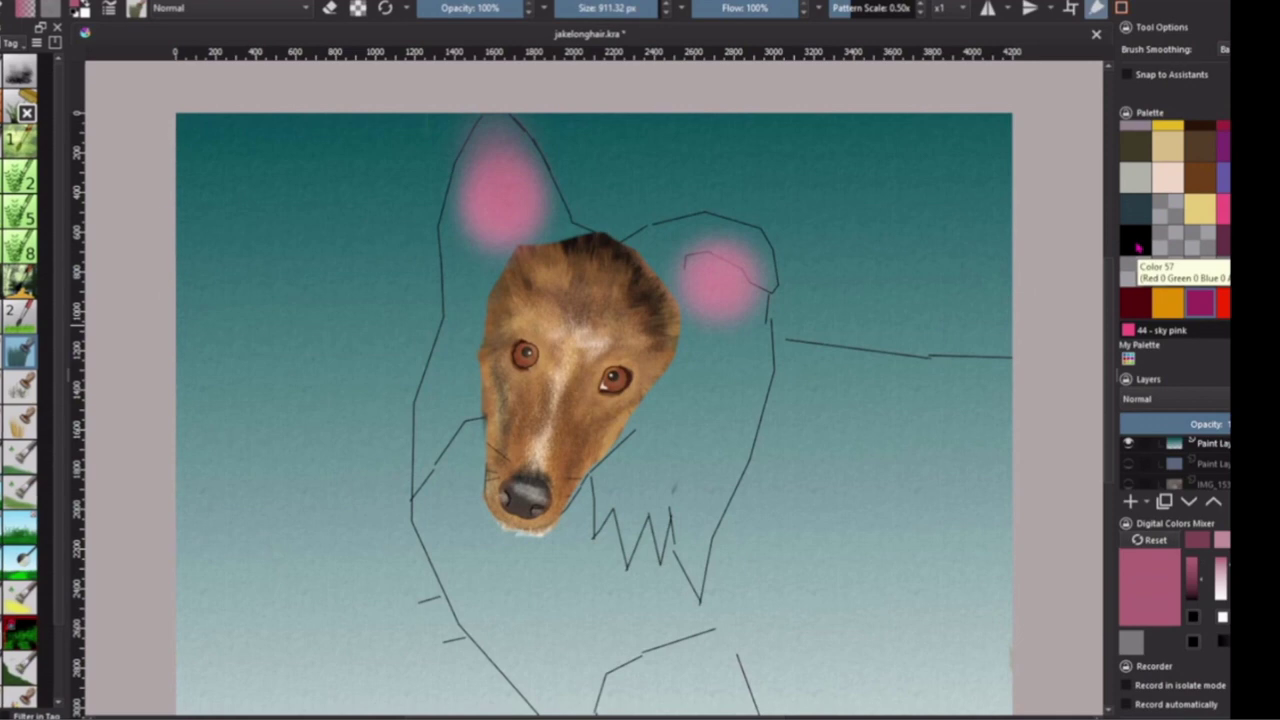
{"action": "left_click", "coordinate": [1138, 248]}
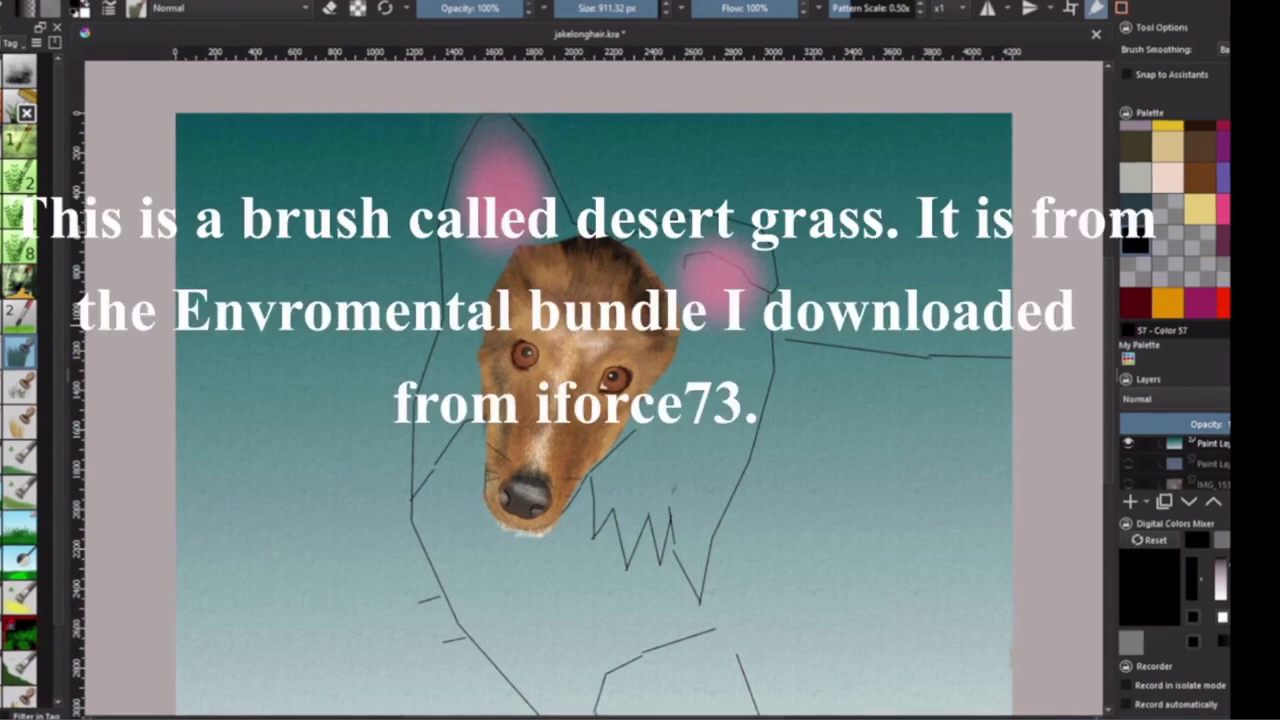
{"action": "left_click_drag", "start_coordinate": [340, 180], "coordinate": [228, 185]}
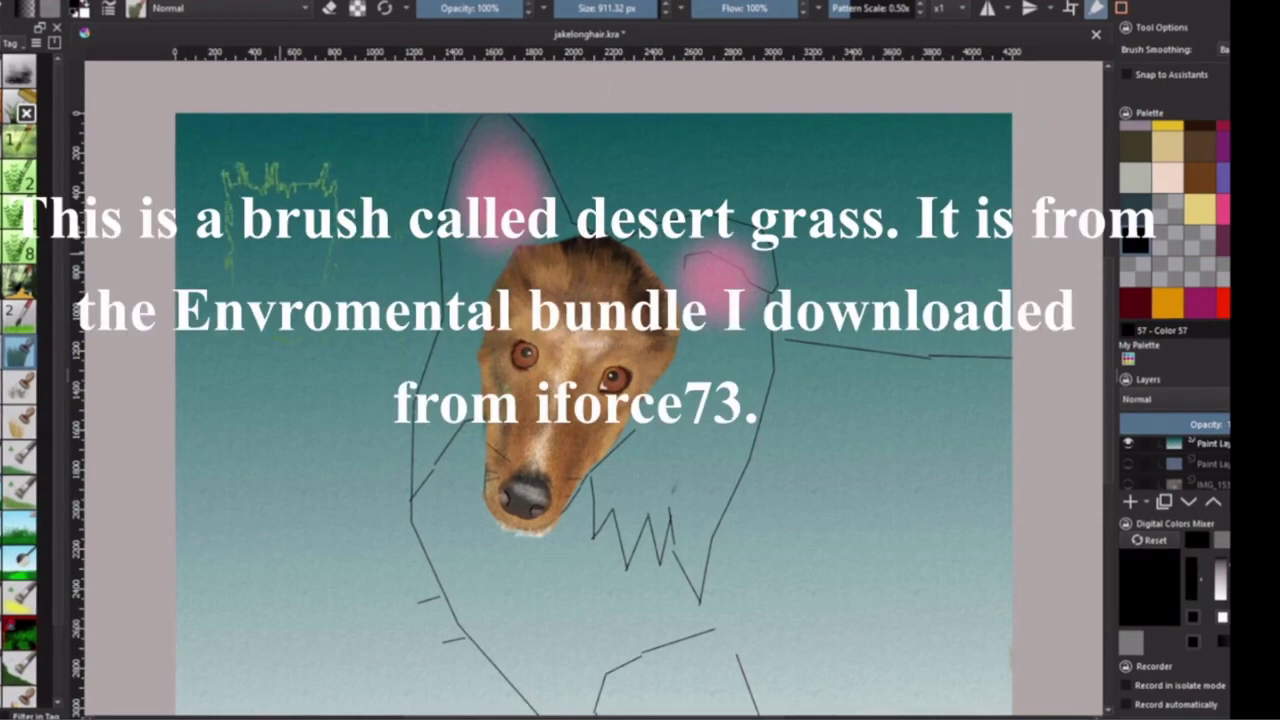
{"action": "left_click_drag", "start_coordinate": [285, 295], "coordinate": [280, 290]}
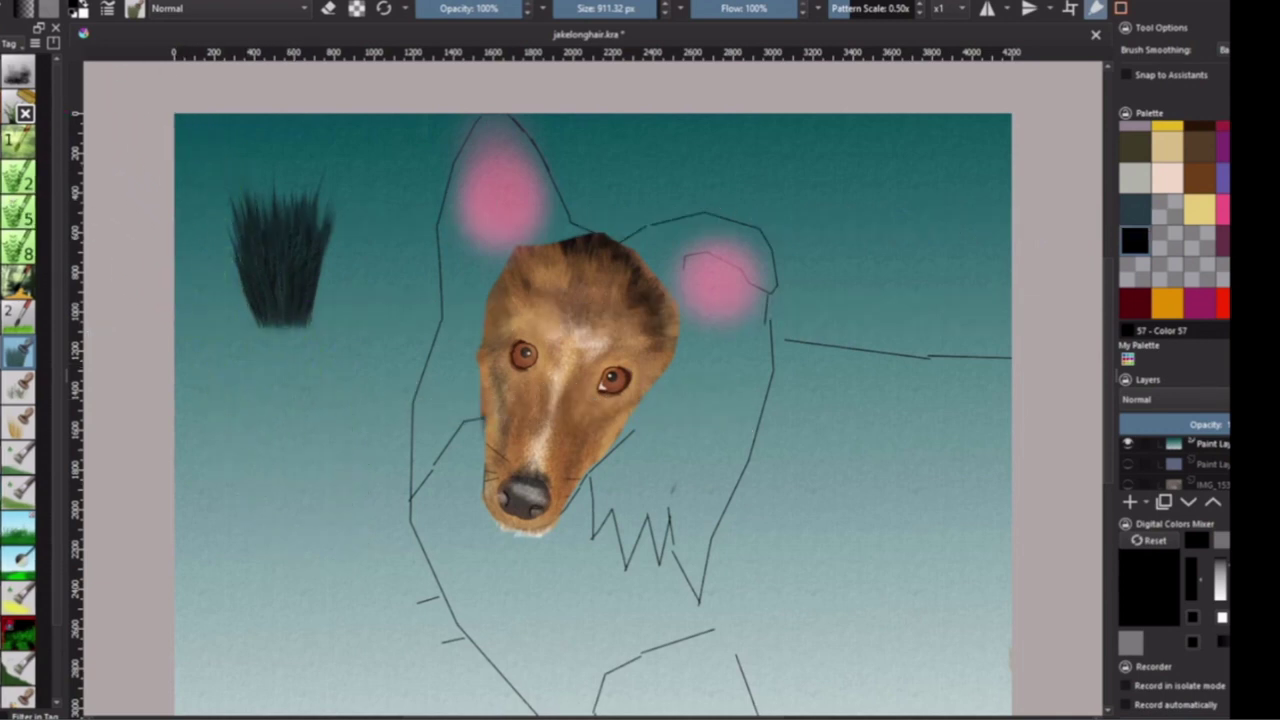
- Switch to the 77%-opacity fur preset, enlarge it, and add two dark dabs below the clump
{"action": "left_click", "coordinate": [18, 352]}
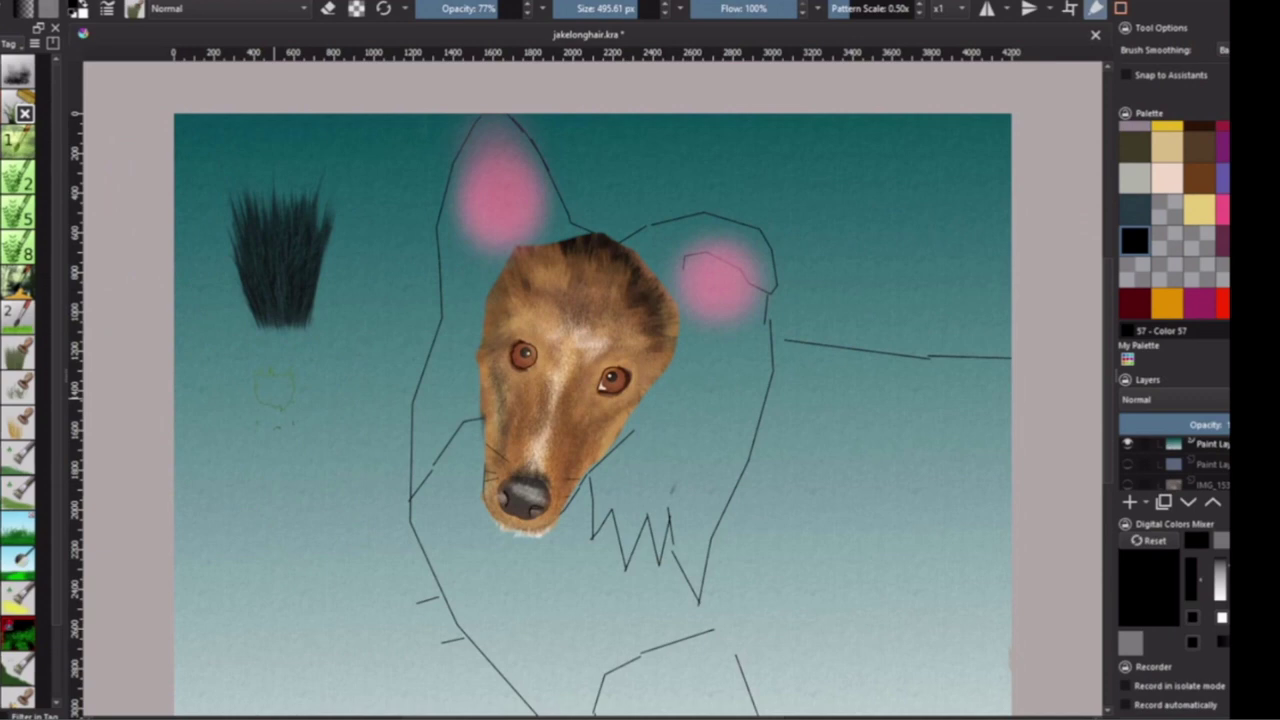
{"action": "left_click", "coordinate": [272, 388]}
{"action": "left_click", "coordinate": [270, 389]}
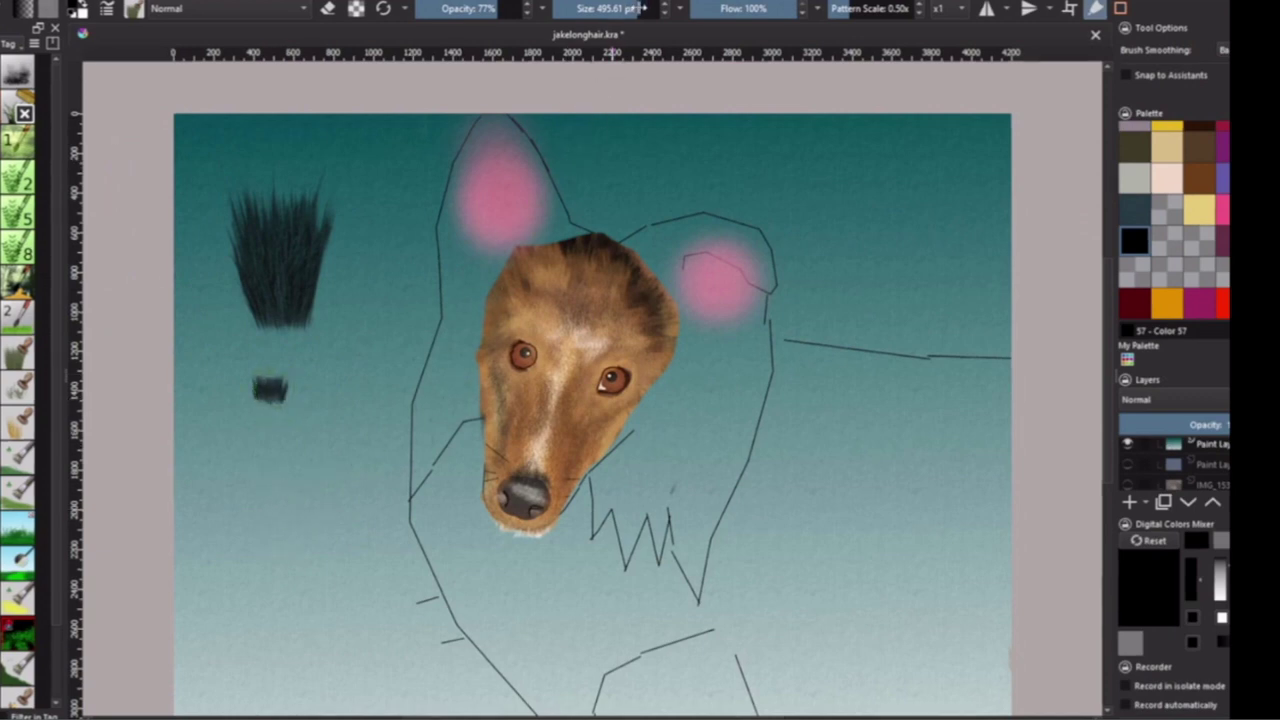
{"action": "left_click_drag", "start_coordinate": [632, 8], "coordinate": [668, 8]}
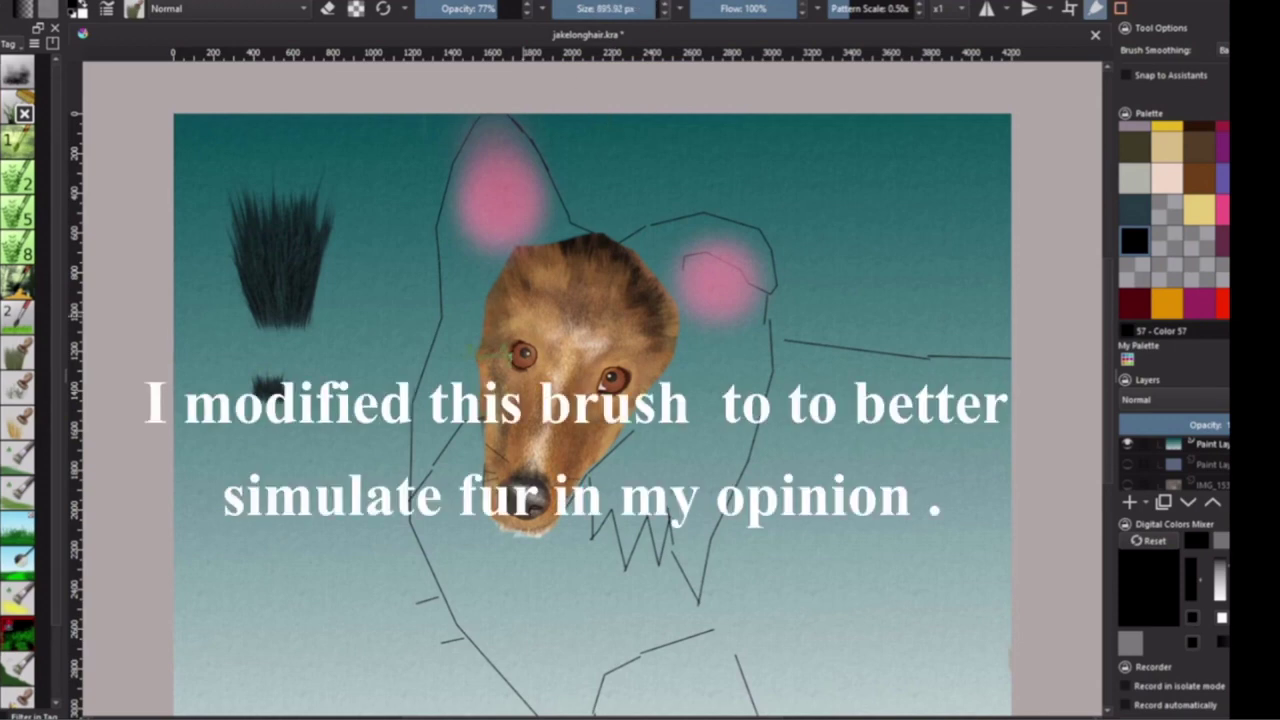
{"action": "left_click", "coordinate": [254, 465]}
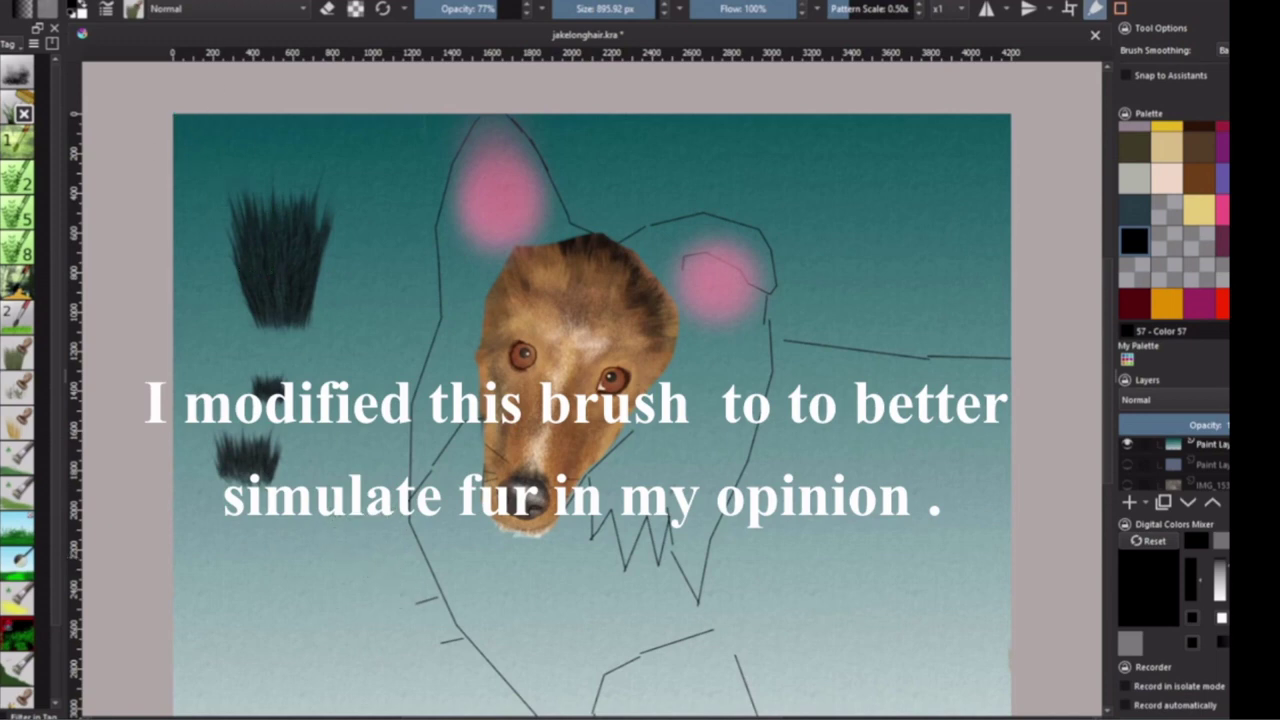
{"action": "key", "text": "p"}
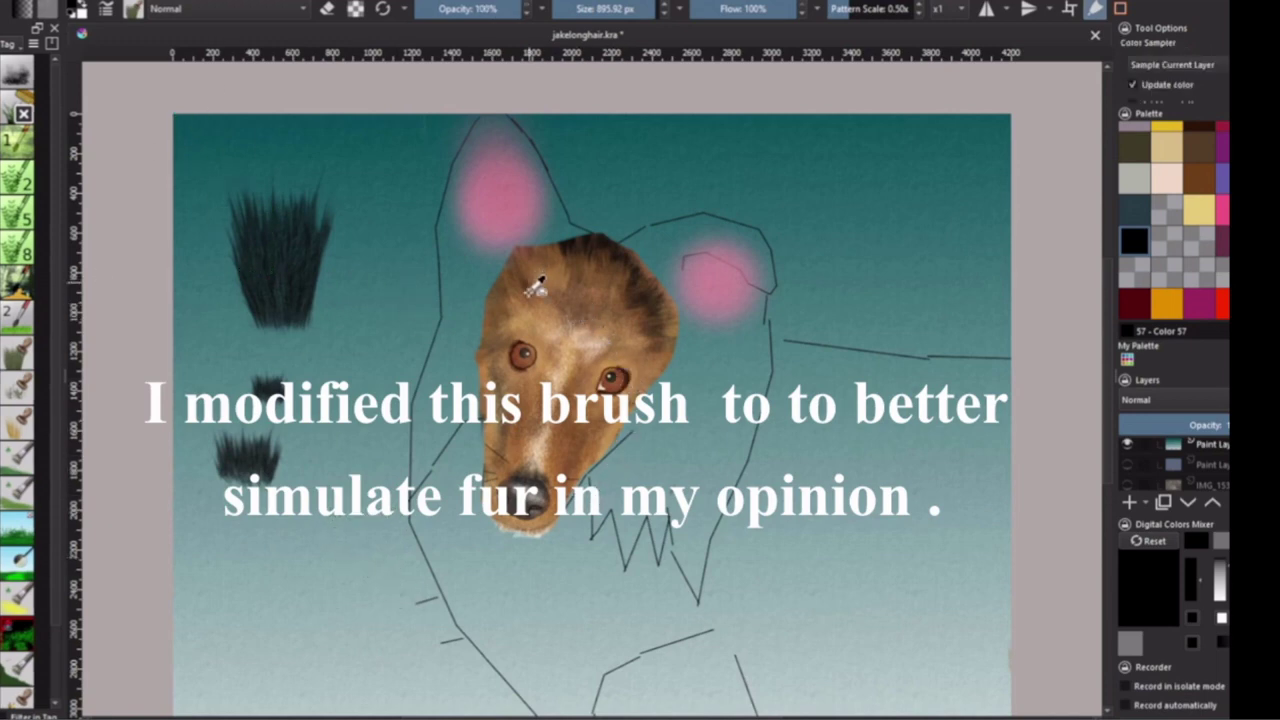
- Sample the forehead brown and dab it over the ear's pink base at about 98% opacity
{"action": "left_click", "coordinate": [560, 337]}
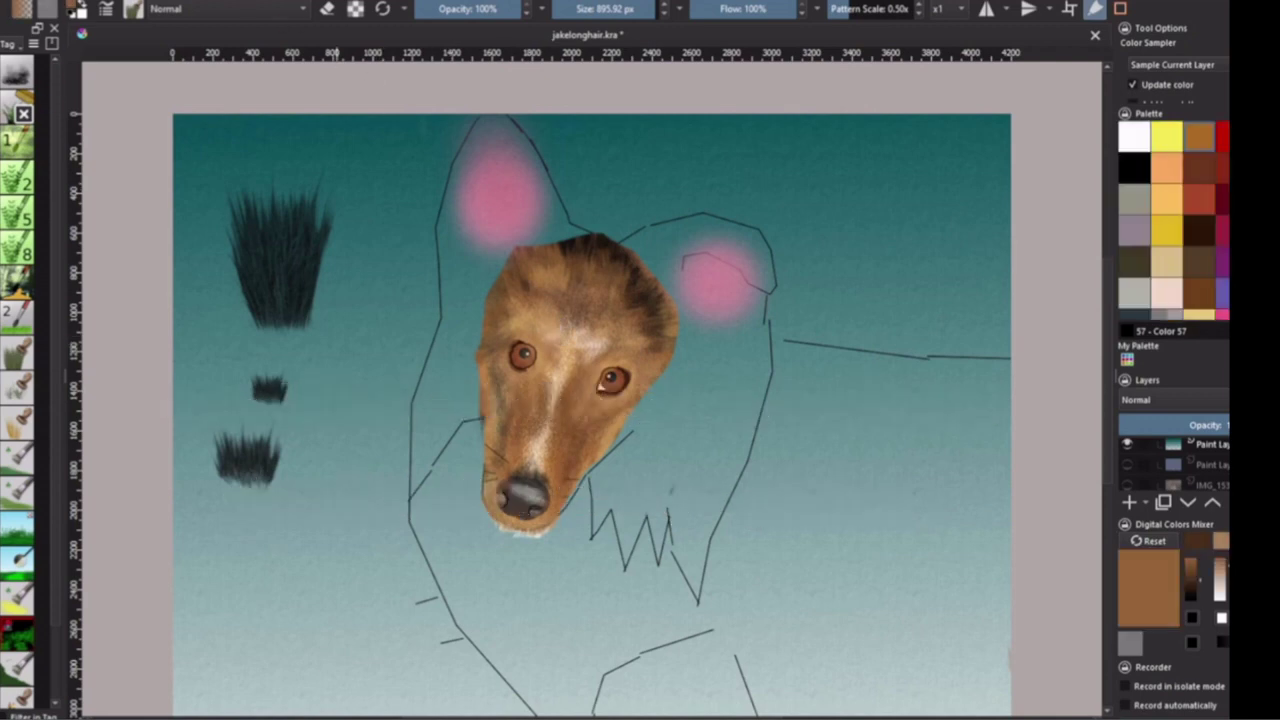
{"action": "key", "text": "b"}
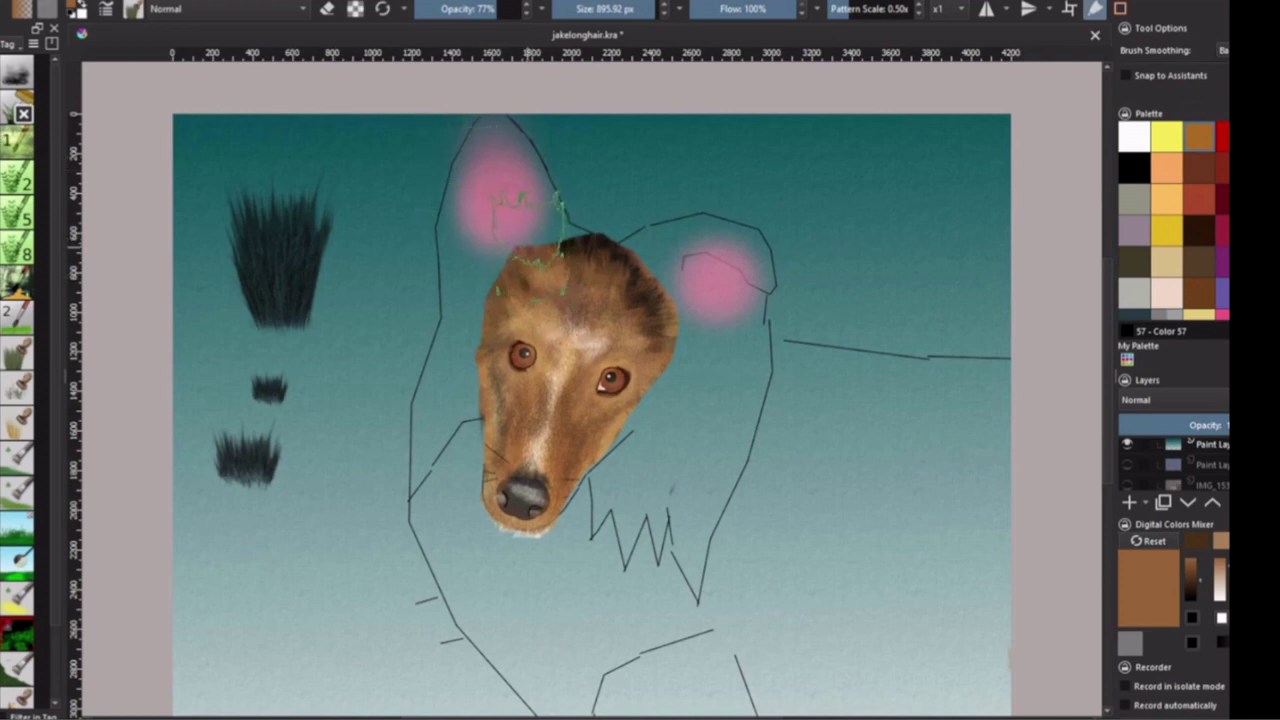
{"action": "left_click", "coordinate": [522, 228]}
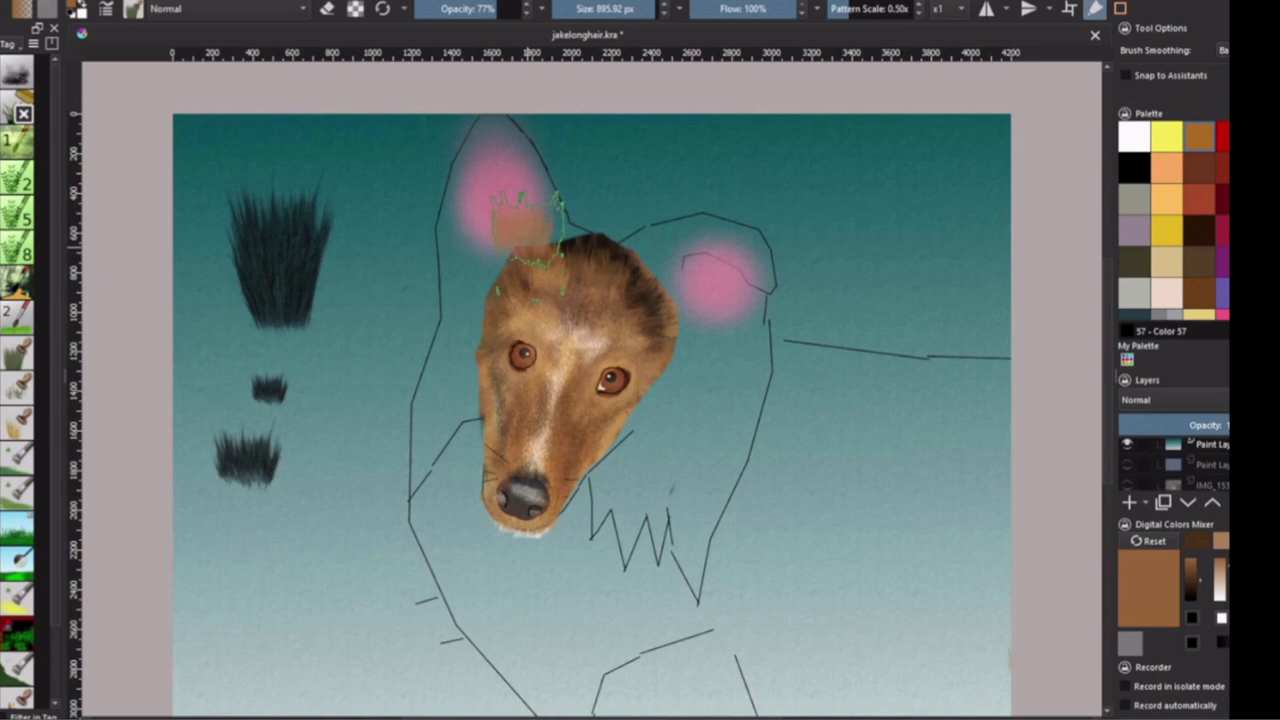
{"action": "left_click", "coordinate": [510, 12]}
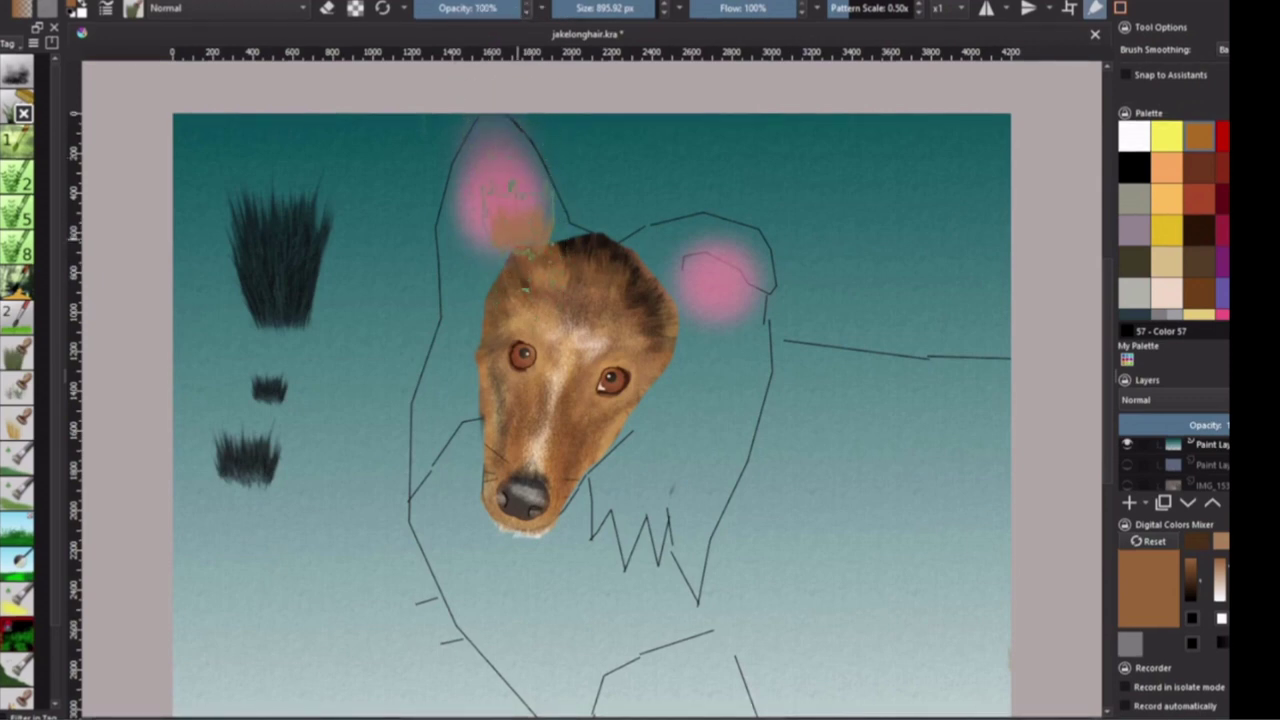
{"action": "left_click", "coordinate": [535, 225]}
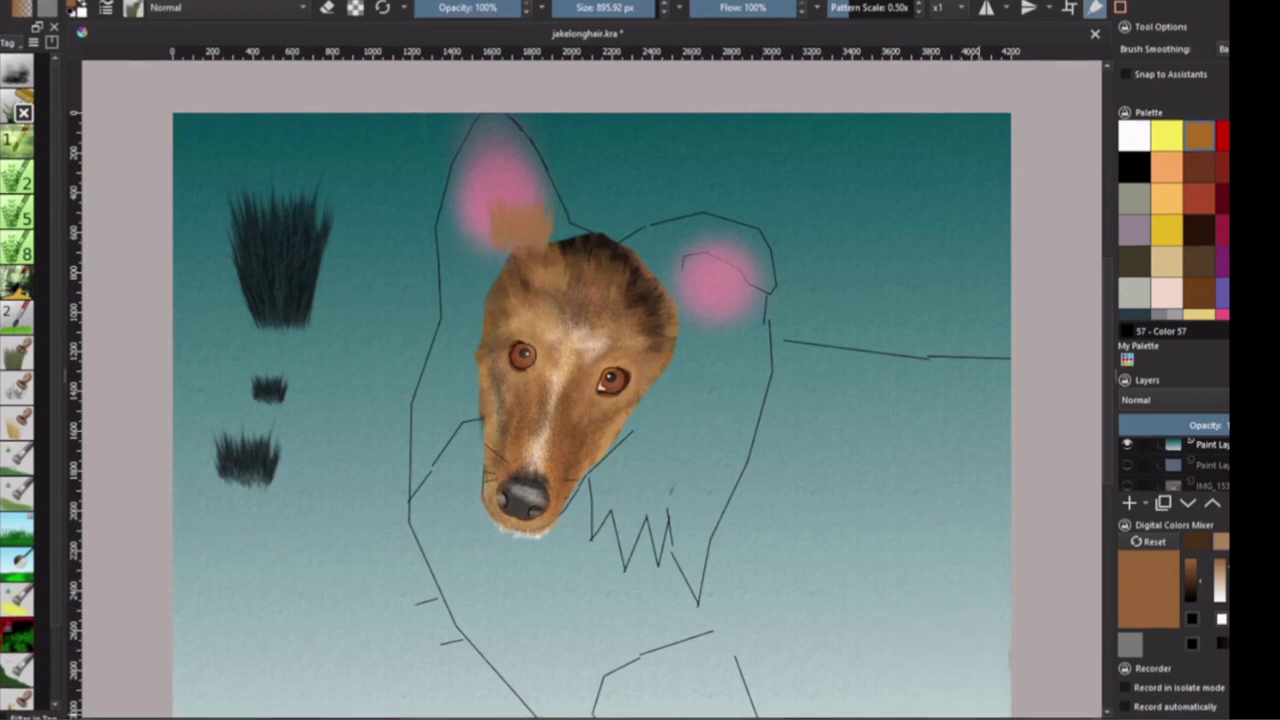
{"action": "key", "text": "4"}
{"action": "key", "text": "4"}
{"action": "key", "text": "4"}
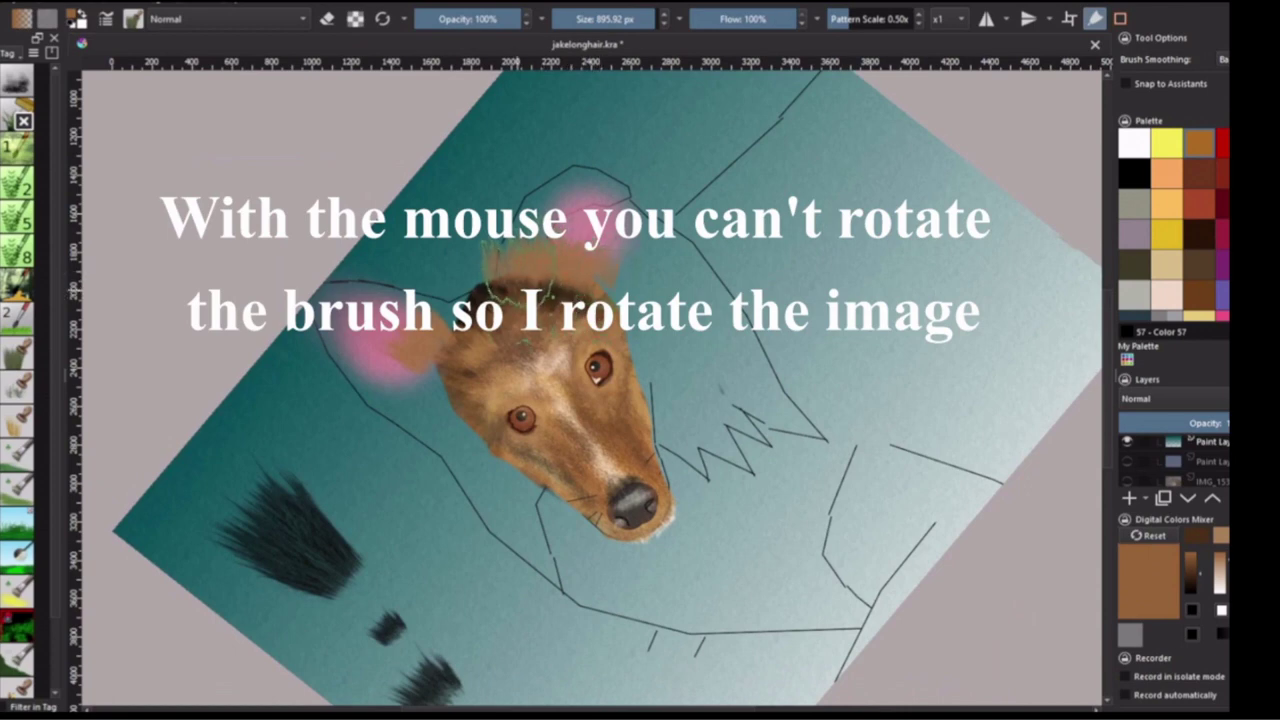
- Stroke brown fur diagonally across the crown, then over the ear's base and upper edge
{"action": "mouse_move", "coordinate": [510, 285]}
{"action": "left_mouse_down"}
{"action": "mouse_move", "coordinate": [568, 292]}
{"action": "mouse_move", "coordinate": [596, 377]}
{"action": "left_mouse_up"}
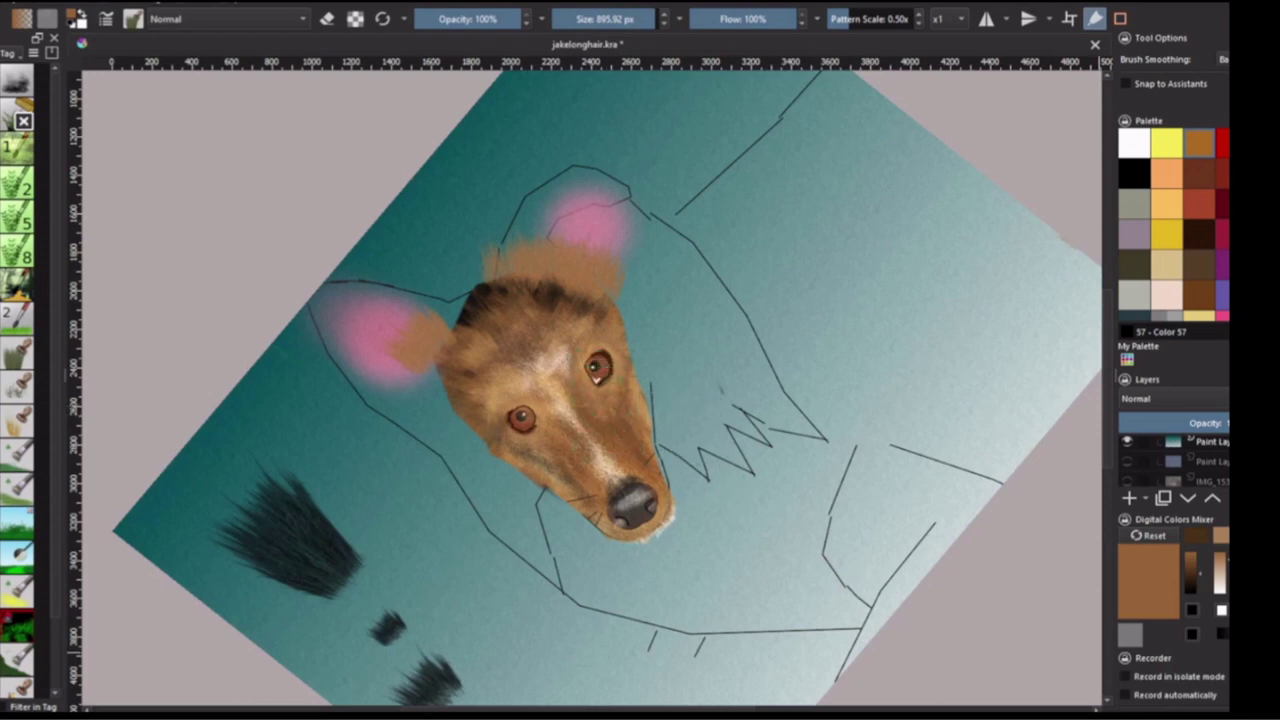
{"action": "key", "text": "6"}
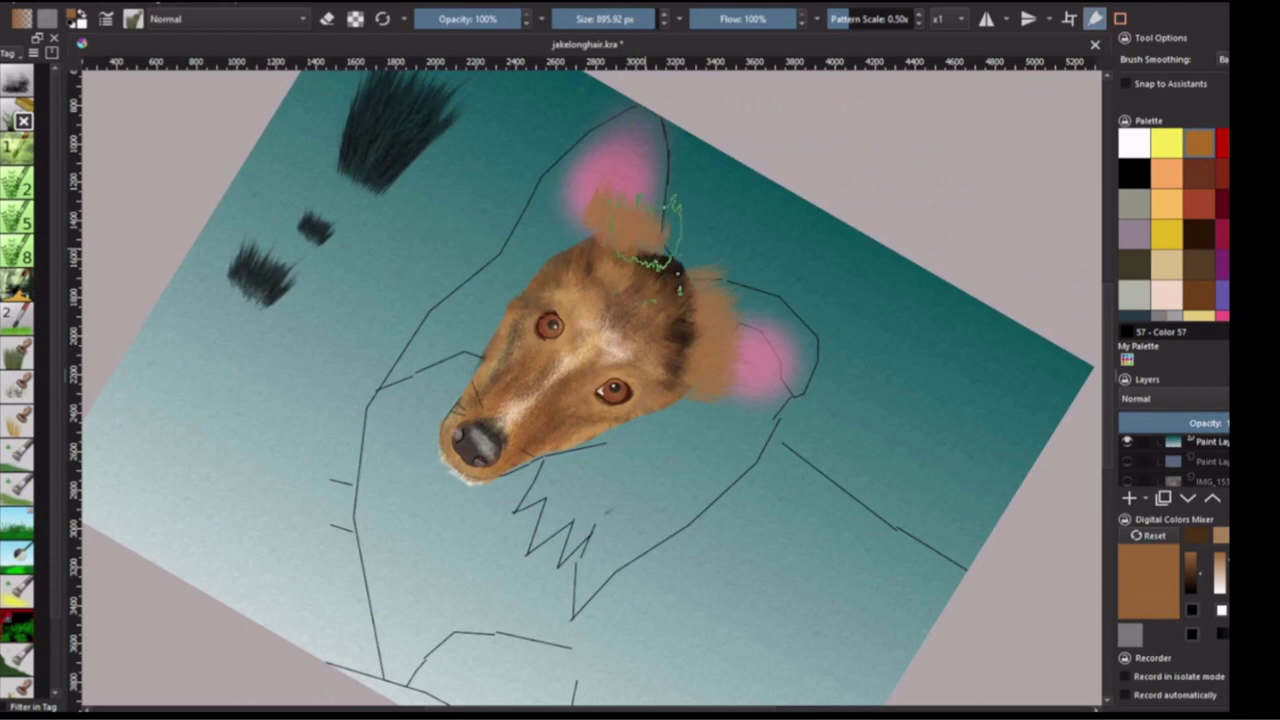
{"action": "left_click_drag", "start_coordinate": [650, 245], "coordinate": [660, 215]}
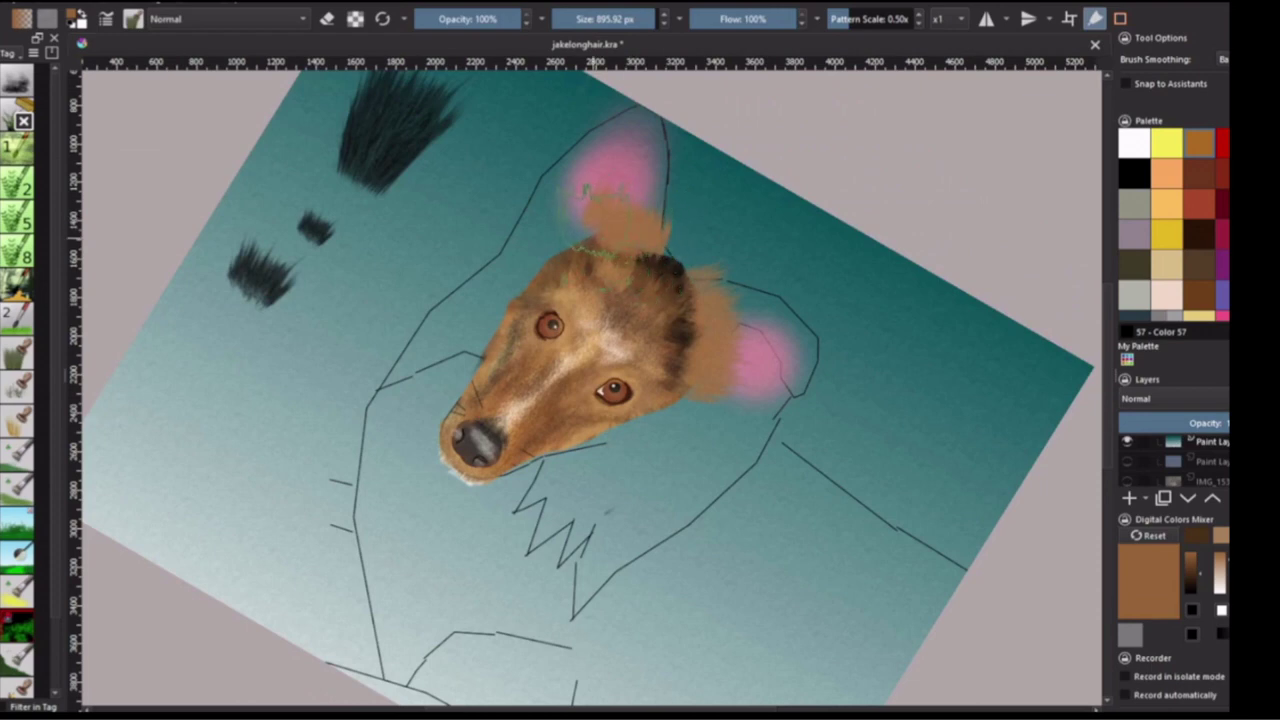
{"action": "left_click_drag", "start_coordinate": [550, 222], "coordinate": [565, 232]}
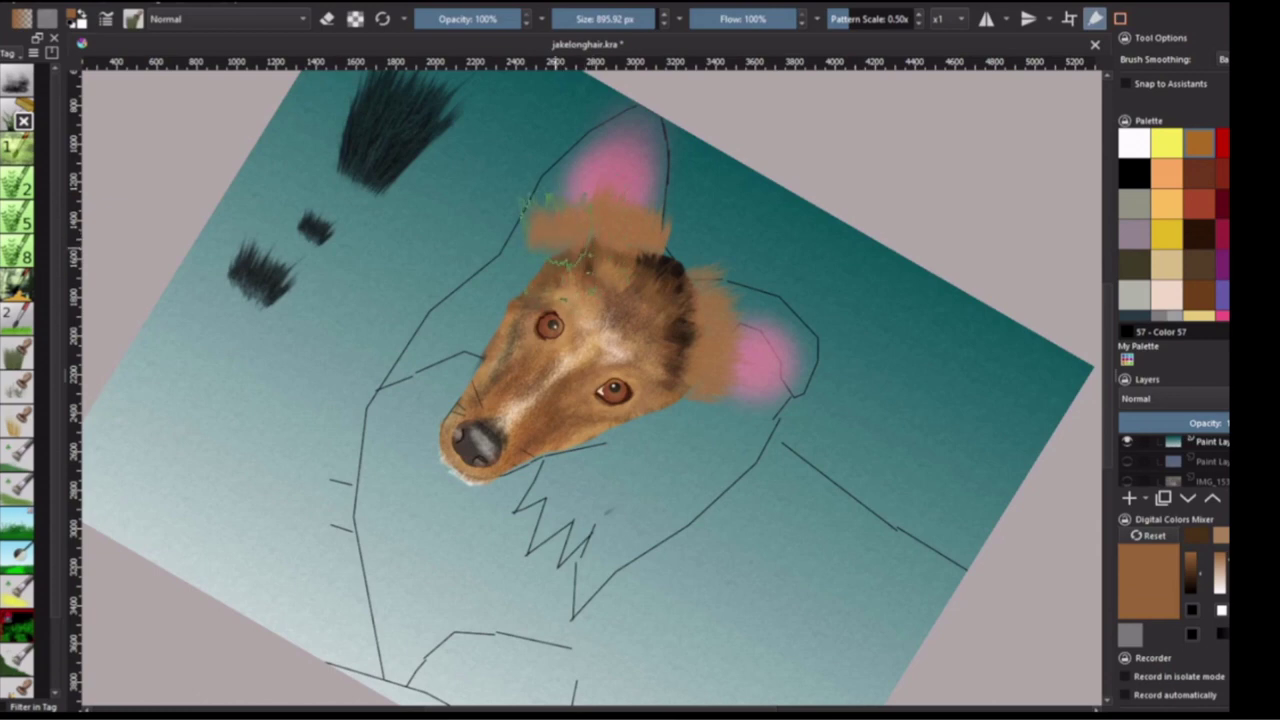
{"action": "left_click_drag", "start_coordinate": [545, 225], "coordinate": [530, 212]}
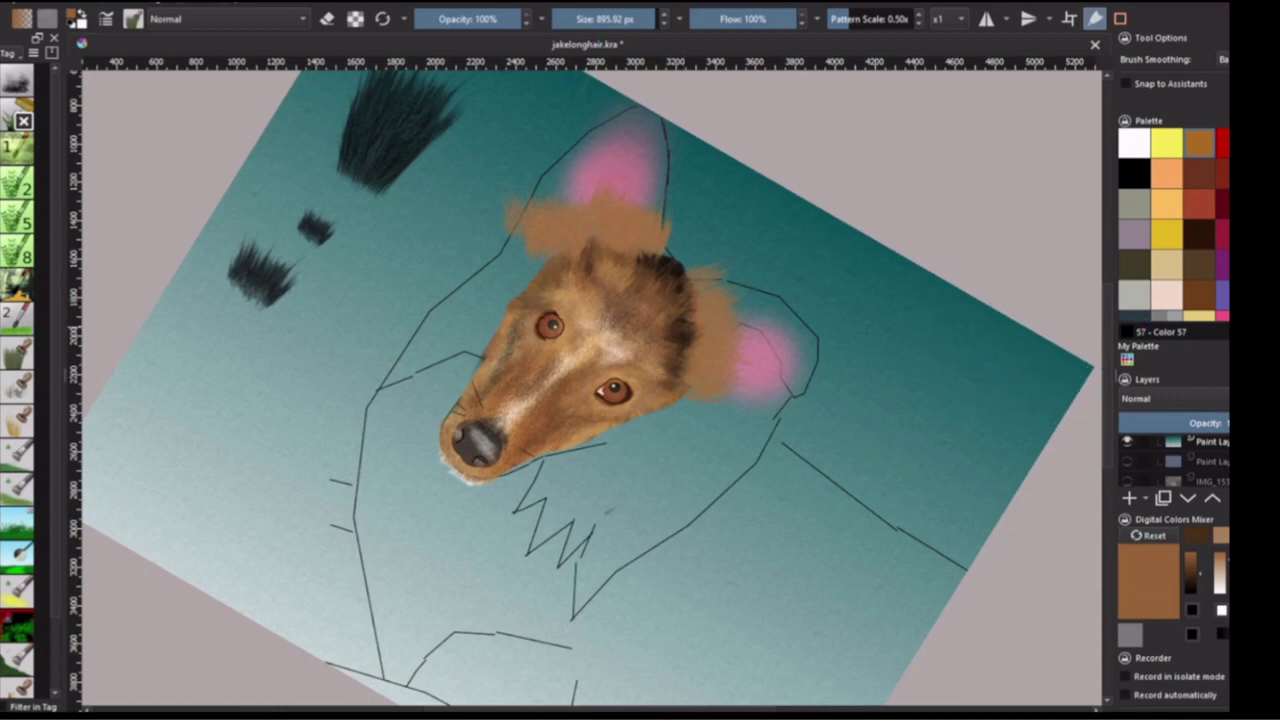
{"action": "scroll", "coordinate": [1170, 220], "scroll_direction": "down", "scroll_amount": 3}
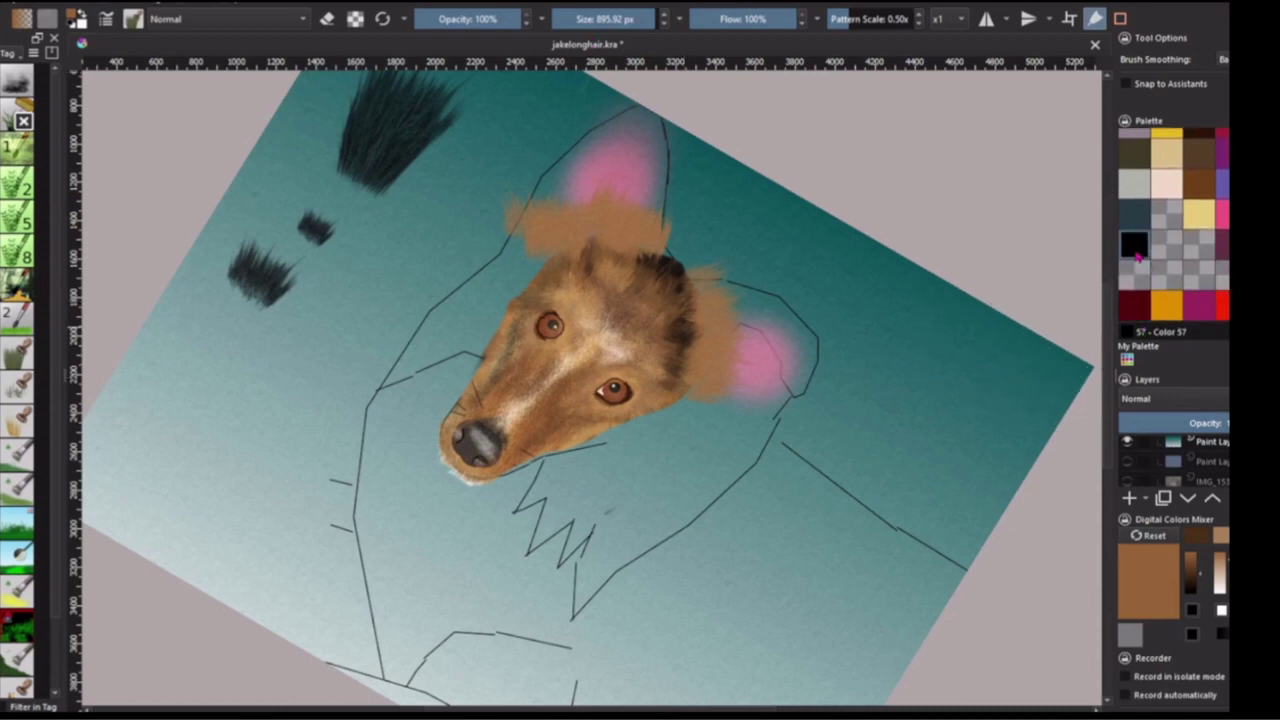
- With a smaller black brush at 86% opacity, streak dark fur along the left ear's tip and top
{"action": "left_click", "coordinate": [1134, 245]}
{"action": "left_click_drag", "start_coordinate": [660, 290], "coordinate": [668, 300]}
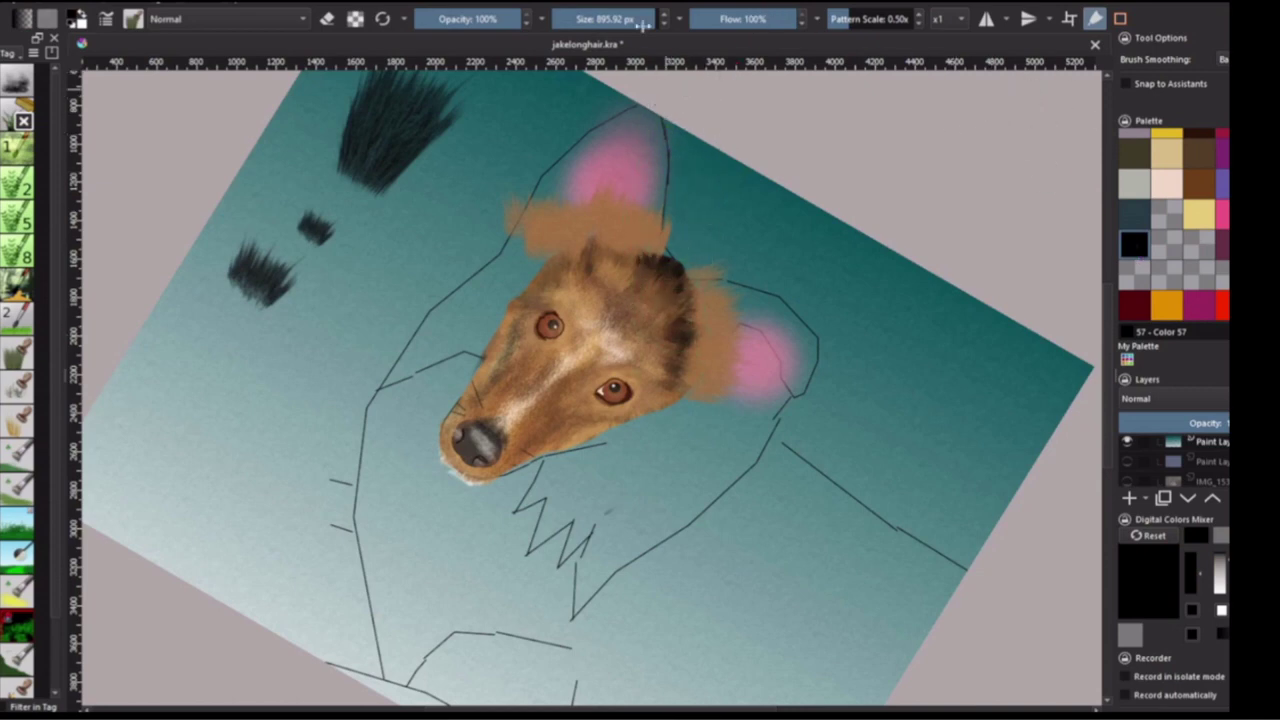
{"action": "left_click_drag", "start_coordinate": [660, 18], "coordinate": [617, 18]}
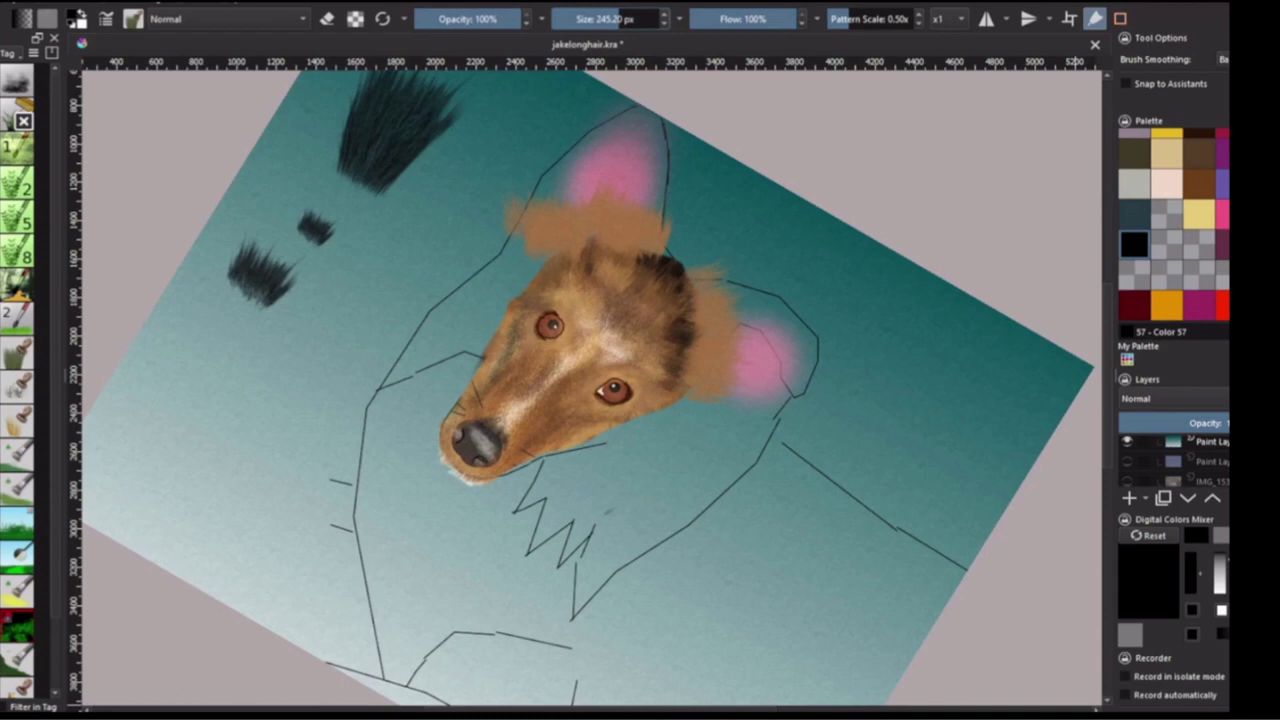
{"action": "key", "text": "4"}
{"action": "key", "text": "4"}
{"action": "key", "text": "4"}
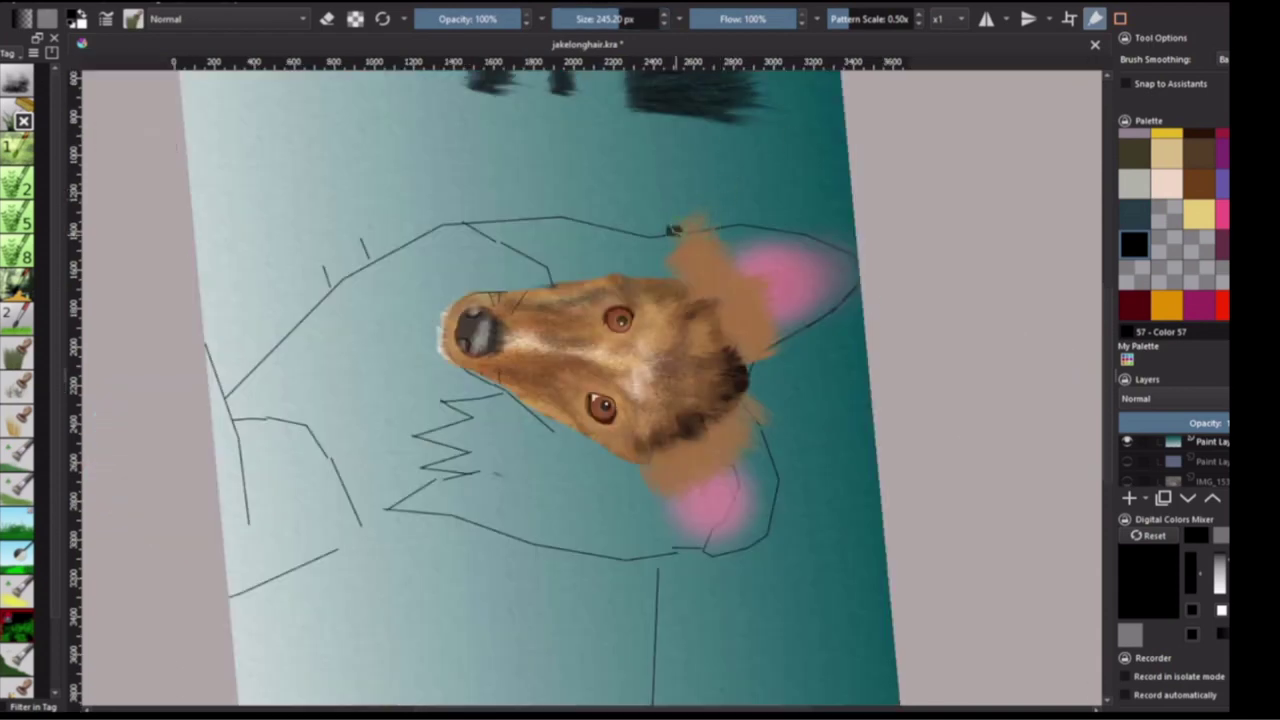
{"action": "left_click", "coordinate": [674, 230]}
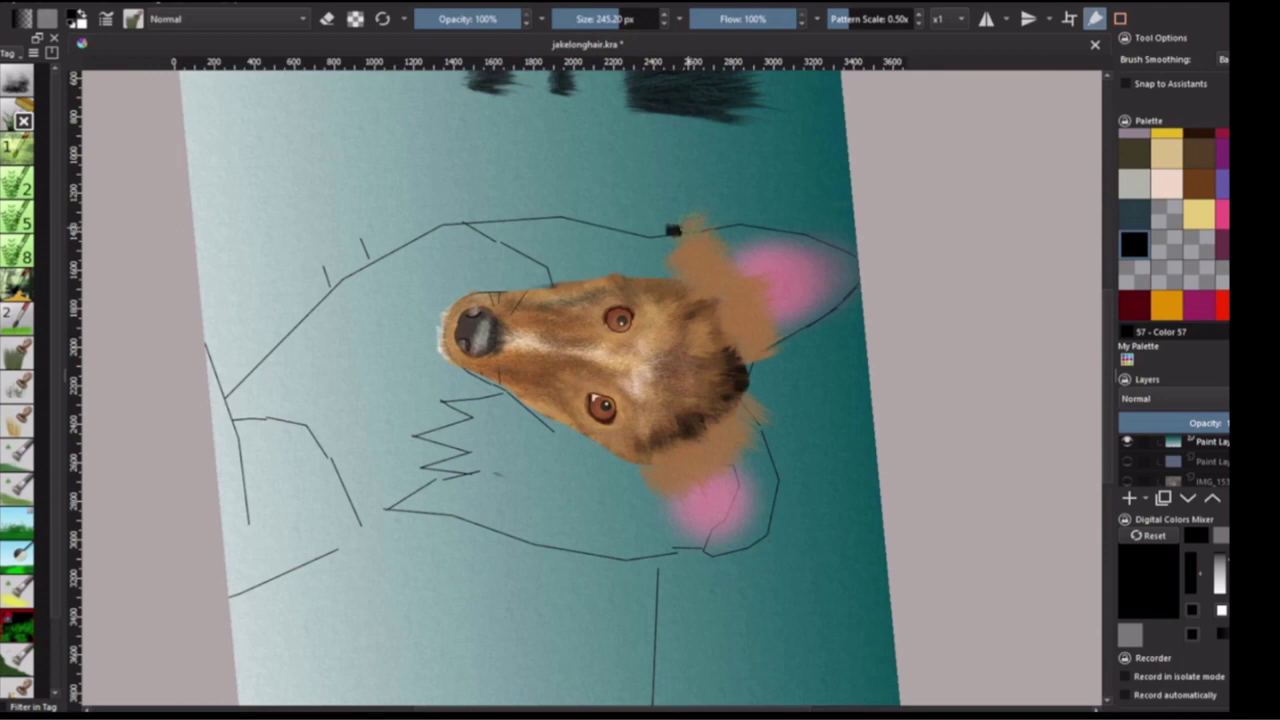
{"action": "left_click", "coordinate": [507, 19]}
{"action": "left_click_drag", "start_coordinate": [689, 232], "coordinate": [703, 232]}
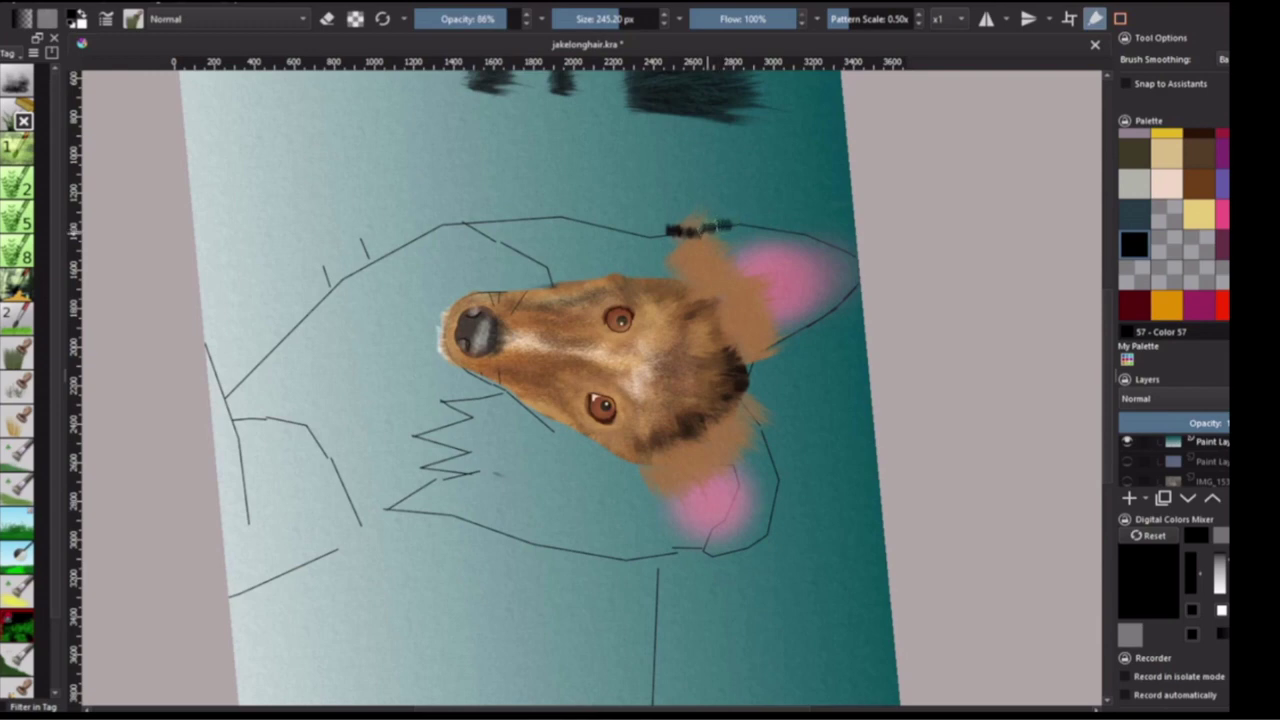
{"action": "mouse_move", "coordinate": [703, 230]}
{"action": "left_mouse_down"}
{"action": "mouse_move", "coordinate": [719, 218]}
{"action": "mouse_move", "coordinate": [776, 229]}
{"action": "left_mouse_up"}
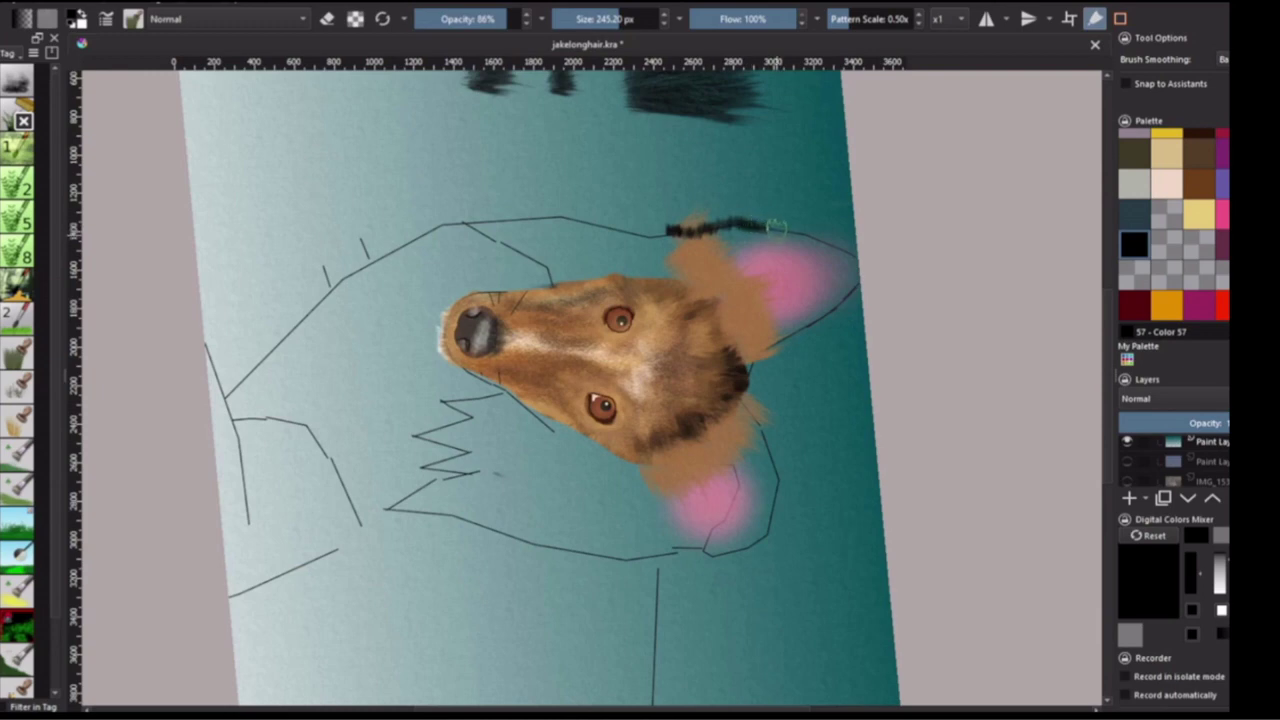
{"action": "left_click_drag", "start_coordinate": [776, 226], "coordinate": [807, 230]}
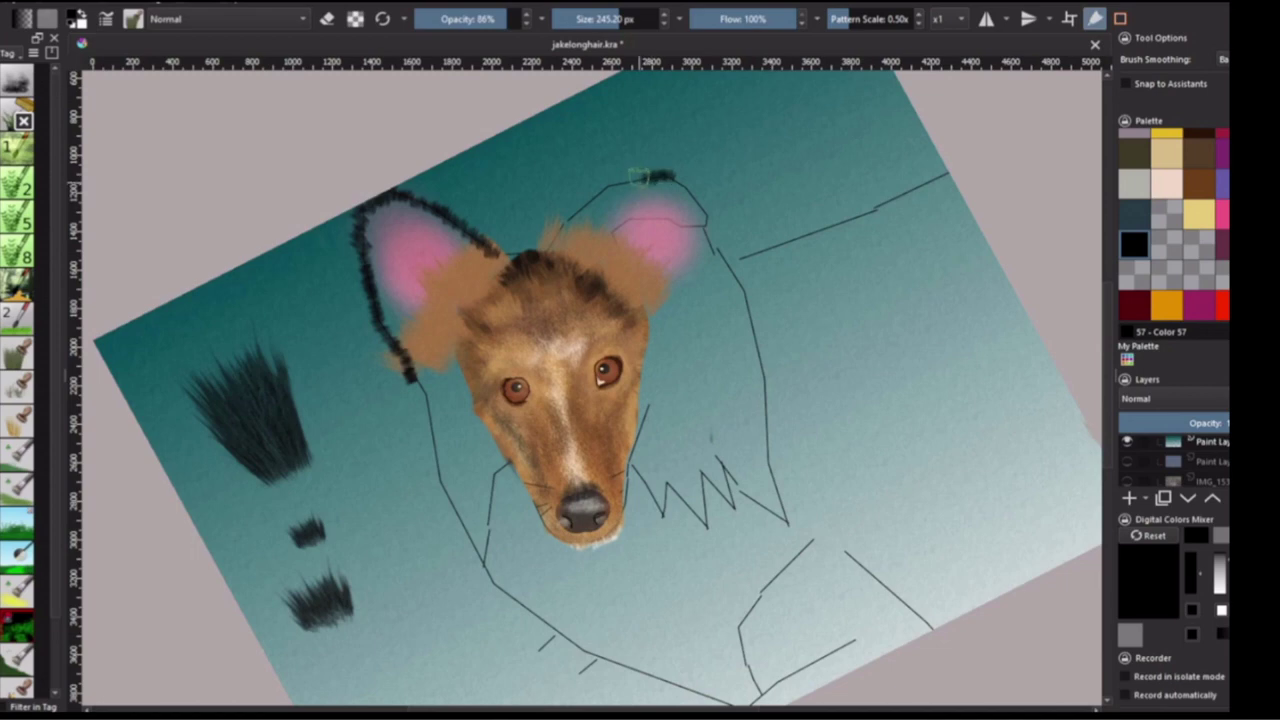
- With the view upside down, thicken the other ear's dark fur outline
{"action": "key", "text": "8"}
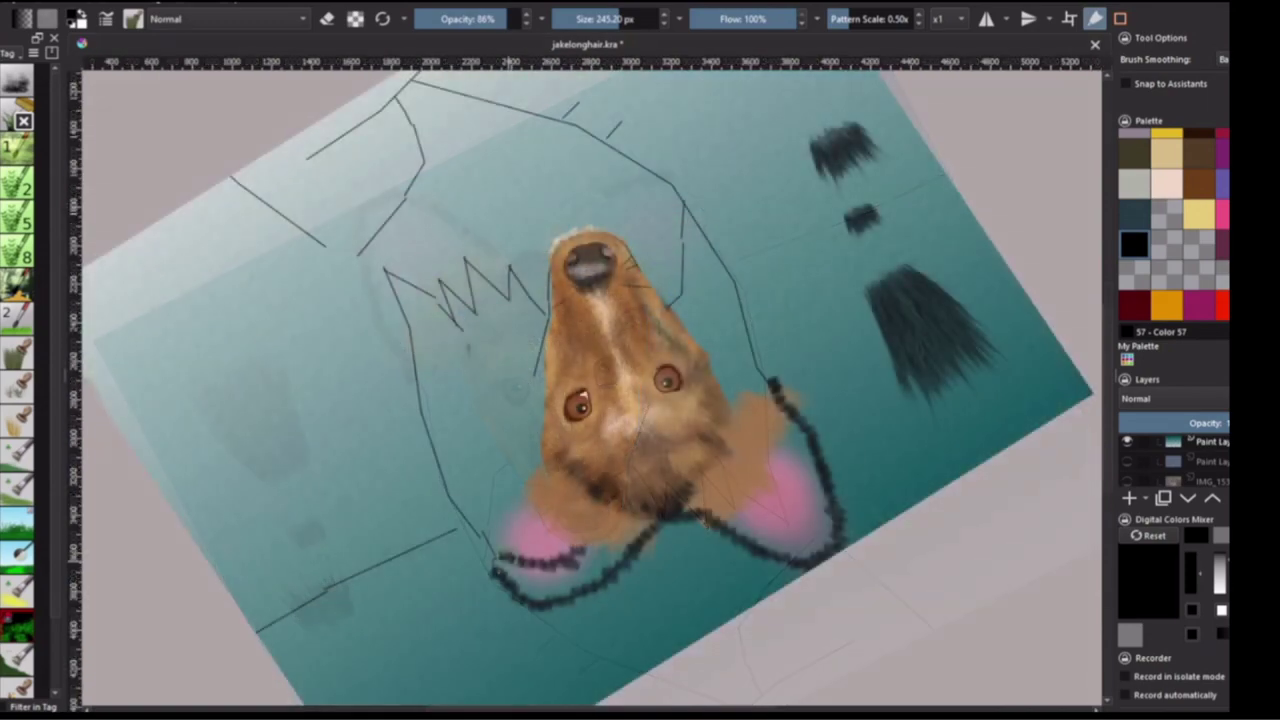
{"action": "left_click_drag", "start_coordinate": [500, 556], "coordinate": [610, 565]}
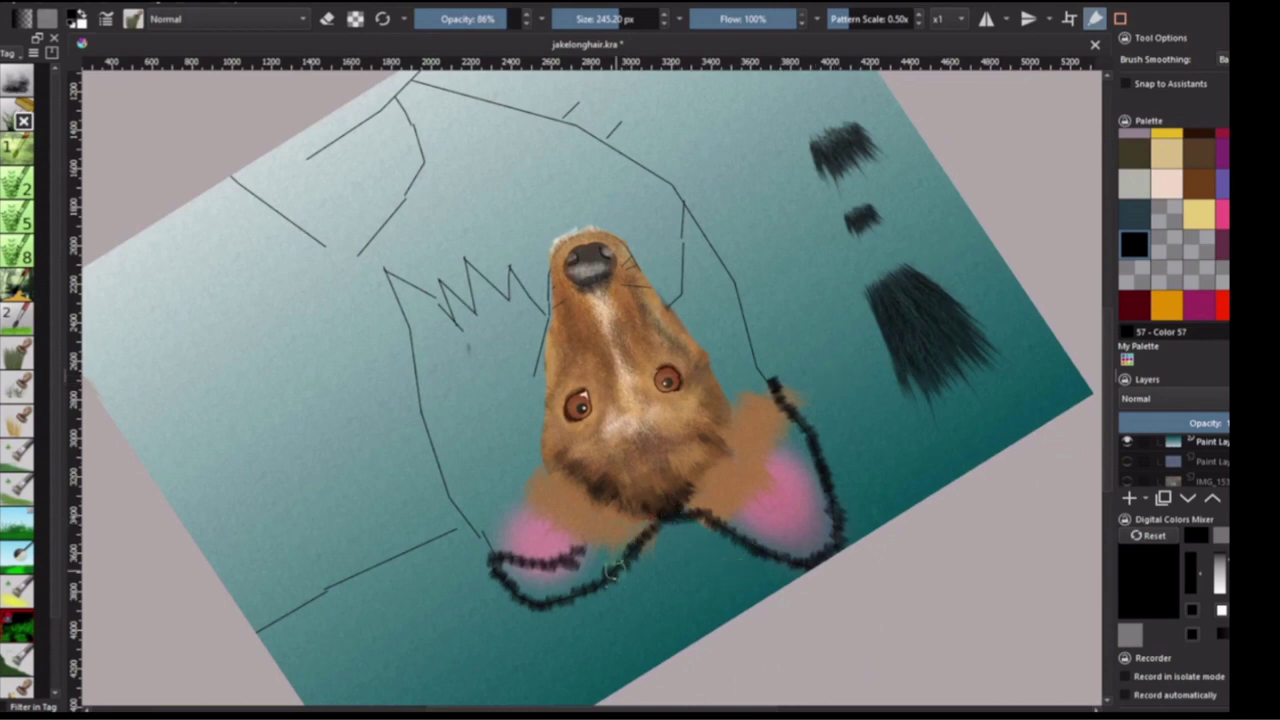
{"action": "left_click_drag", "start_coordinate": [581, 551], "coordinate": [594, 556]}
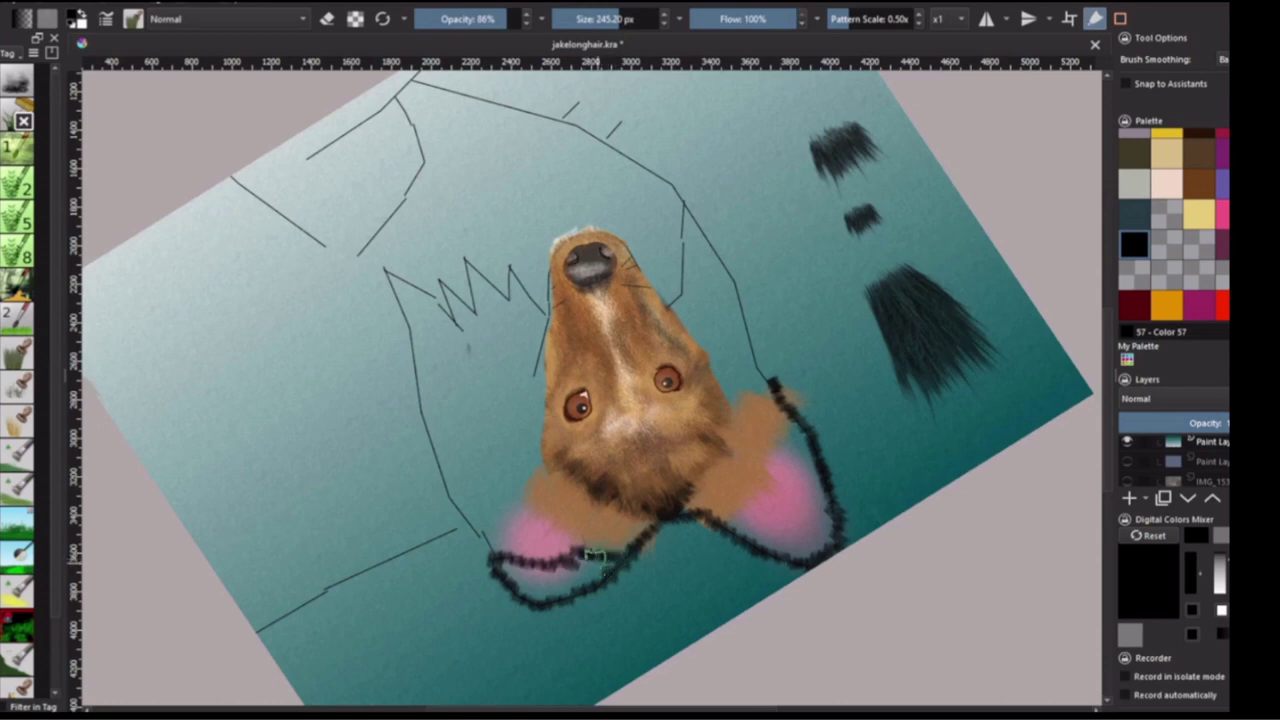
{"action": "left_click_drag", "start_coordinate": [568, 557], "coordinate": [576, 565]}
{"action": "key", "text": "5"}
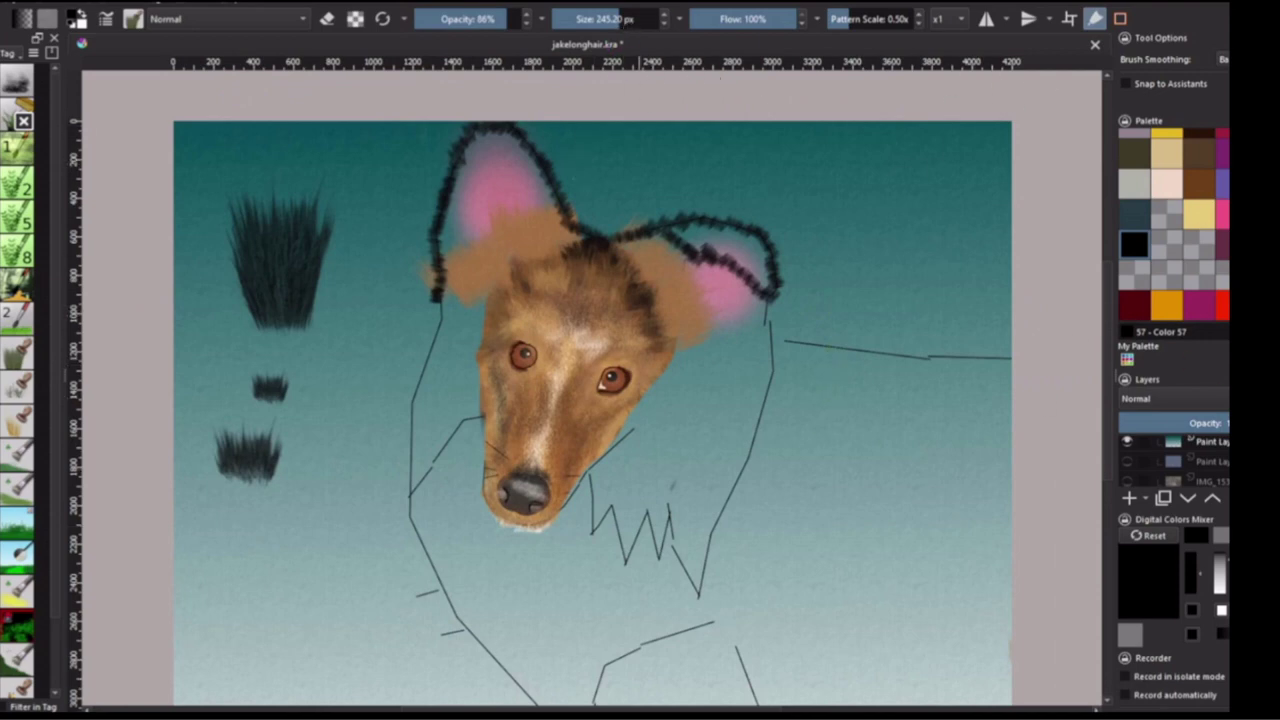
- Enlarge the brush and paint dark fur between the ears, at the ear base and on the forehead
{"action": "left_click_drag", "start_coordinate": [627, 21], "coordinate": [612, 21]}
{"action": "mouse_move", "coordinate": [602, 19]}
{"action": "left_mouse_down"}
{"action": "mouse_move", "coordinate": [648, 18]}
{"action": "mouse_move", "coordinate": [652, 57]}
{"action": "left_mouse_up"}
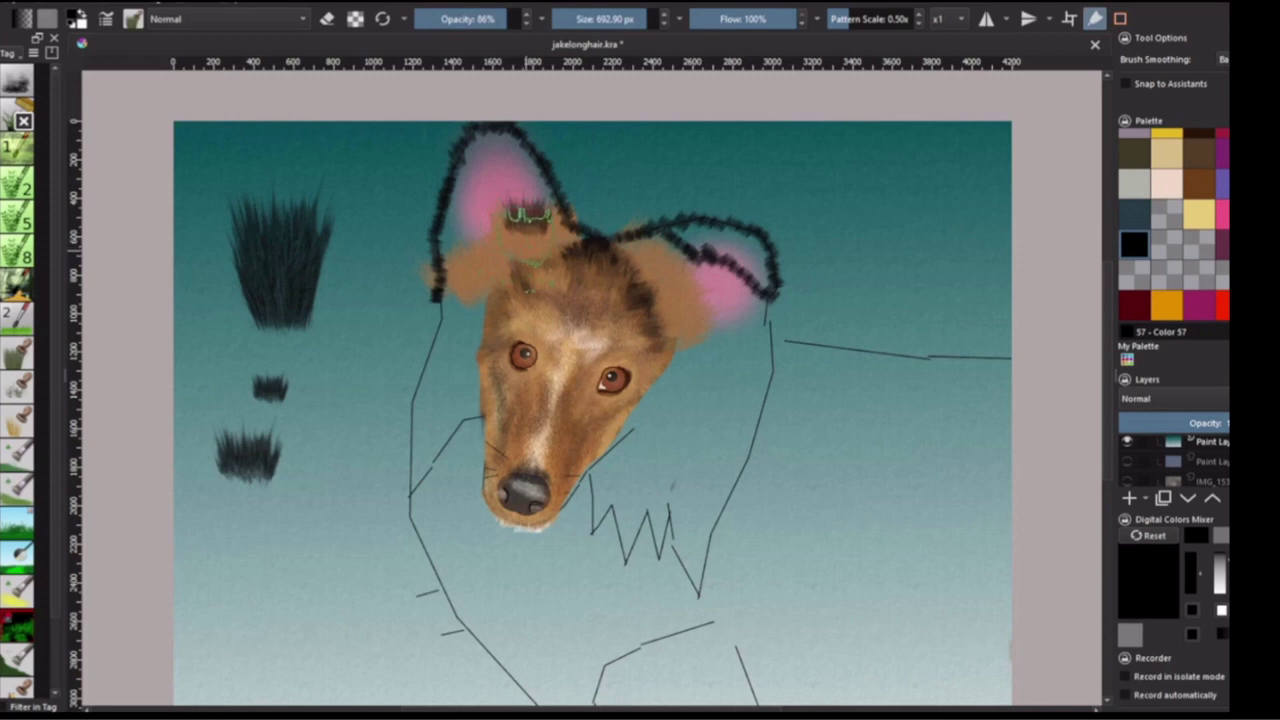
{"action": "left_click_drag", "start_coordinate": [530, 215], "coordinate": [560, 255]}
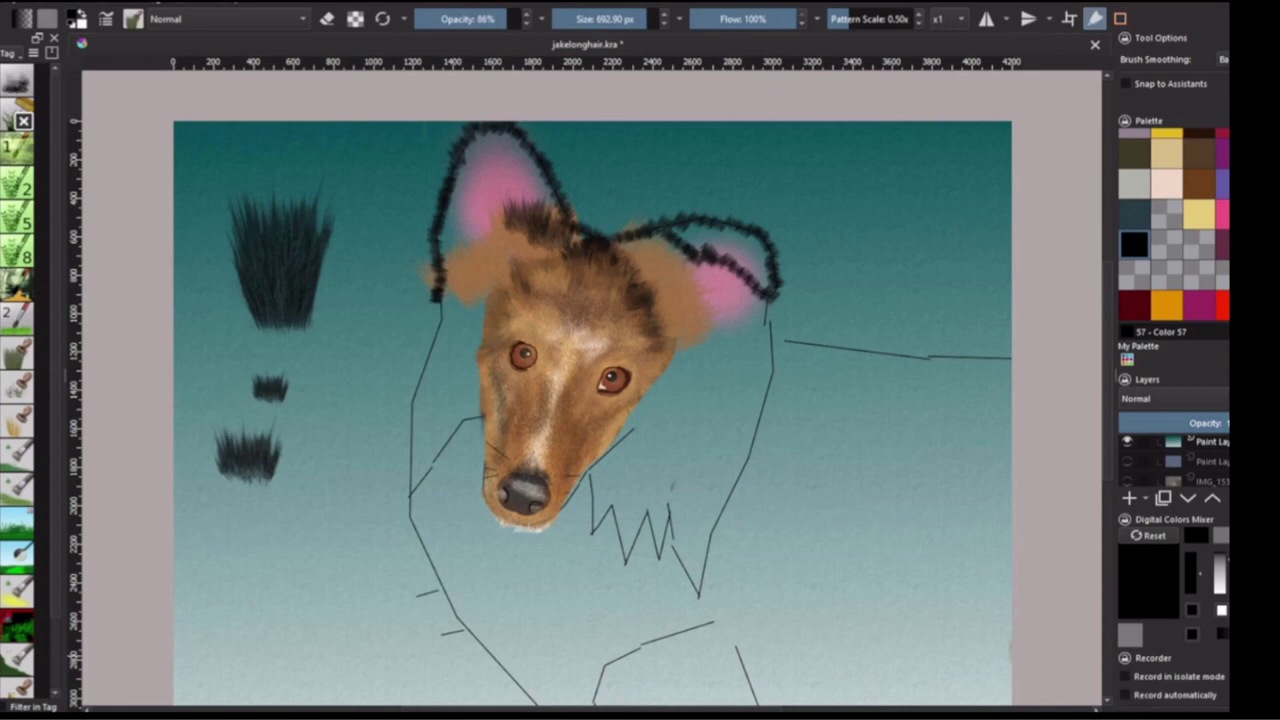
{"action": "key", "text": "4"}
{"action": "key", "text": "4"}
{"action": "key", "text": "4"}
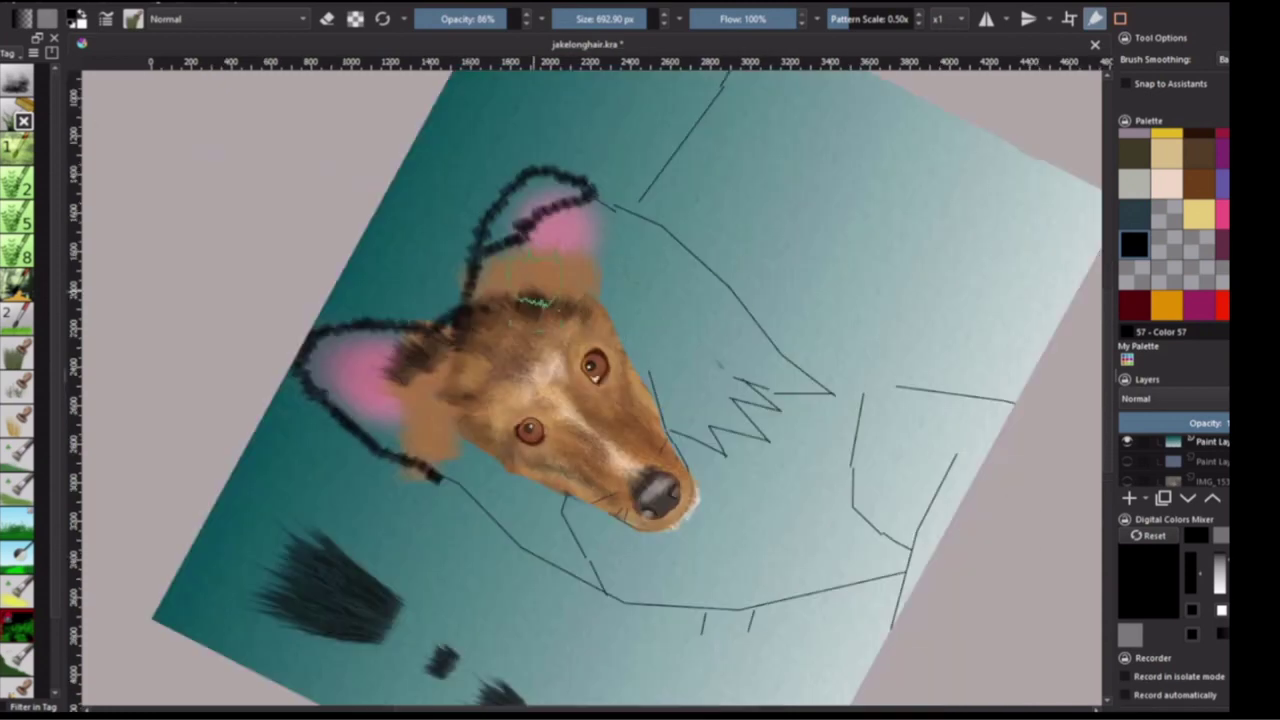
{"action": "mouse_move", "coordinate": [520, 300]}
{"action": "left_mouse_down"}
{"action": "mouse_move", "coordinate": [475, 265]}
{"action": "mouse_move", "coordinate": [495, 300]}
{"action": "mouse_move", "coordinate": [500, 286]}
{"action": "mouse_move", "coordinate": [565, 285]}
{"action": "mouse_move", "coordinate": [585, 300]}
{"action": "left_mouse_up"}
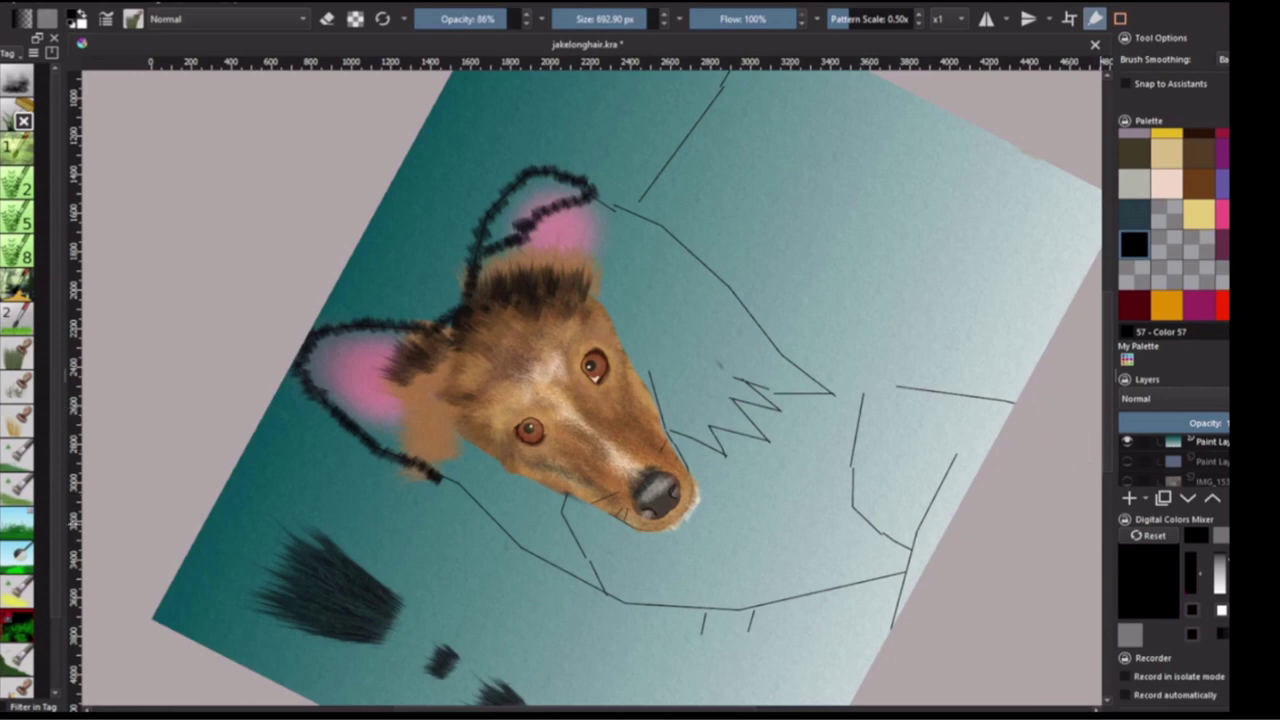
{"action": "key", "text": "ctrl+bracketright"}
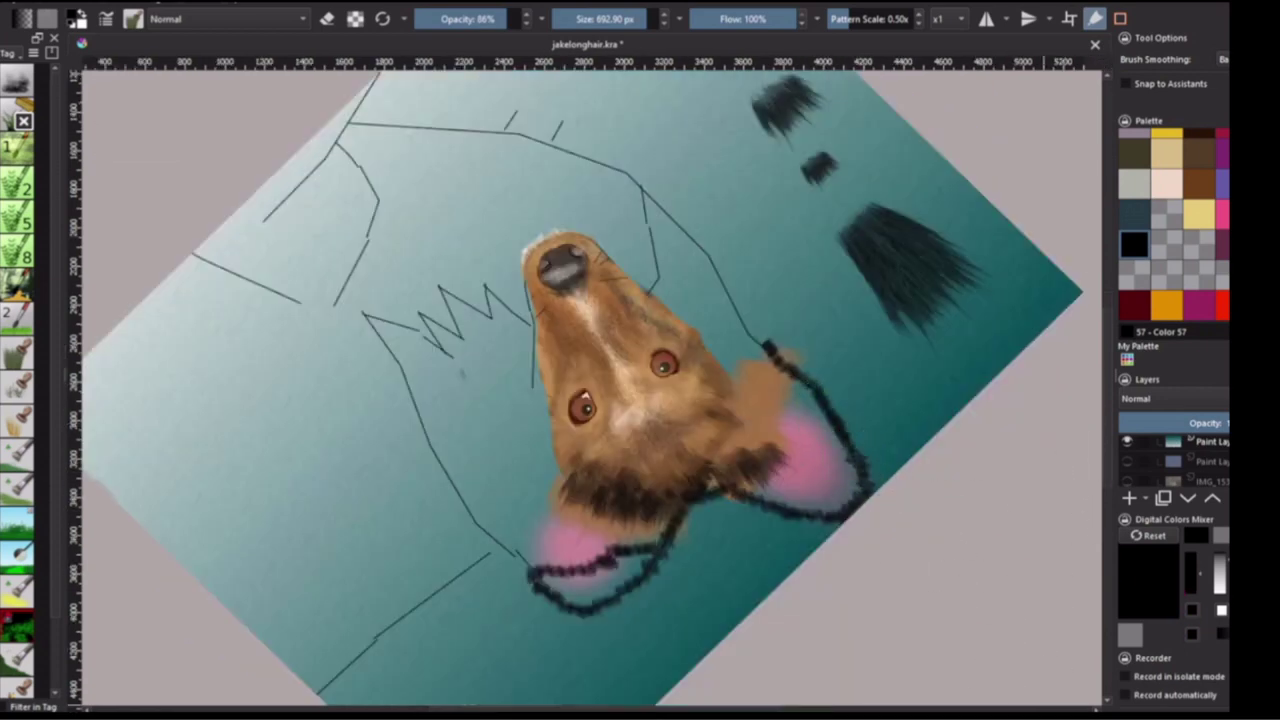
{"action": "key", "text": "ctrl+bracketleft"}
{"action": "key", "text": "ctrl+bracketleft"}
{"action": "key", "text": "ctrl+bracketleft"}
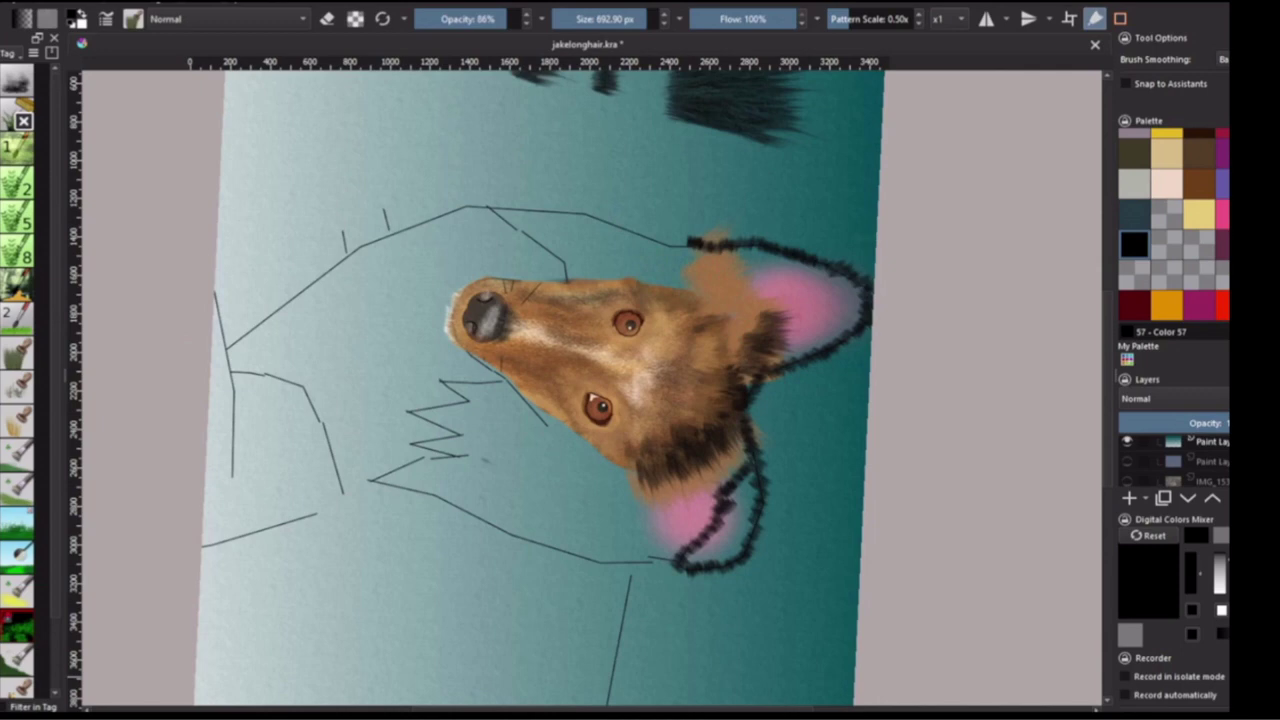
{"action": "key", "text": "ctrl+bracketleft"}
{"action": "key", "text": "ctrl+bracketleft"}
{"action": "key", "text": "ctrl+bracketleft"}
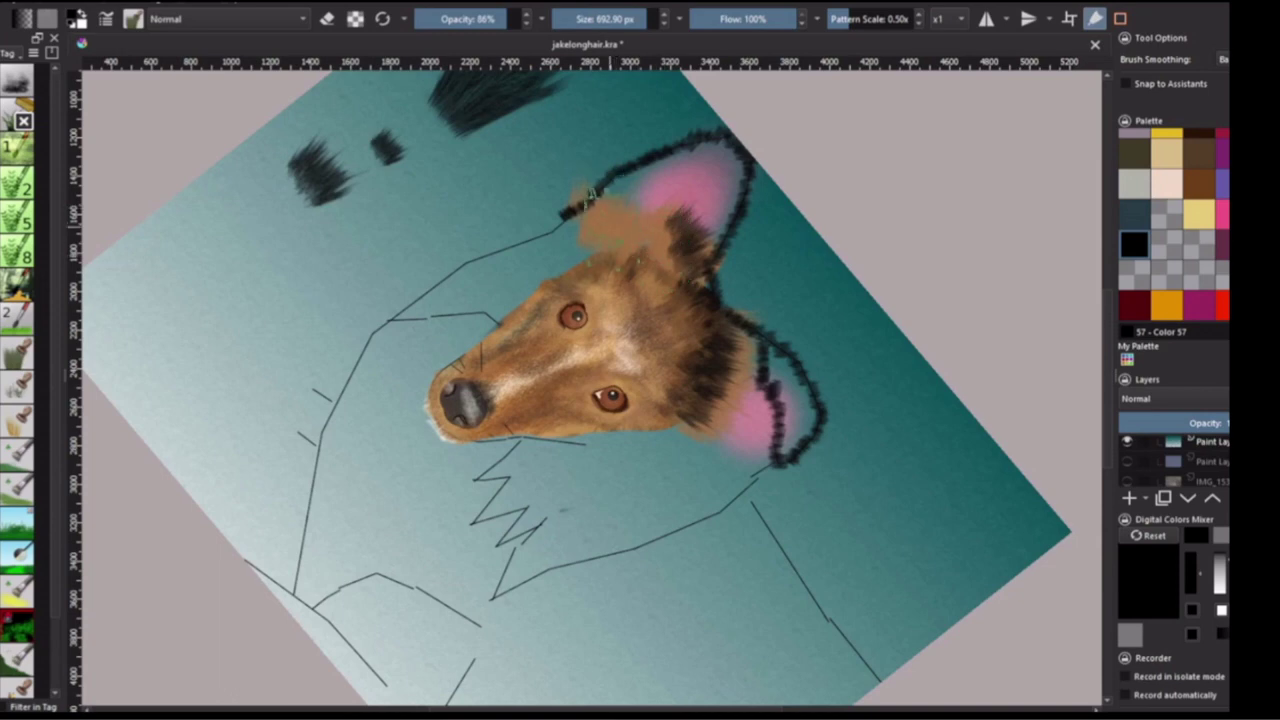
{"action": "mouse_move", "coordinate": [622, 254]}
{"action": "left_mouse_down"}
{"action": "mouse_move", "coordinate": [598, 232]}
{"action": "mouse_move", "coordinate": [640, 250]}
{"action": "mouse_move", "coordinate": [640, 205]}
{"action": "left_mouse_up"}
- Sample the head's brown, try a stroke in the left ear, undo it, and shrink the brush to about 496 px
{"action": "left_click", "coordinate": [559, 398], "text": "ctrl"}
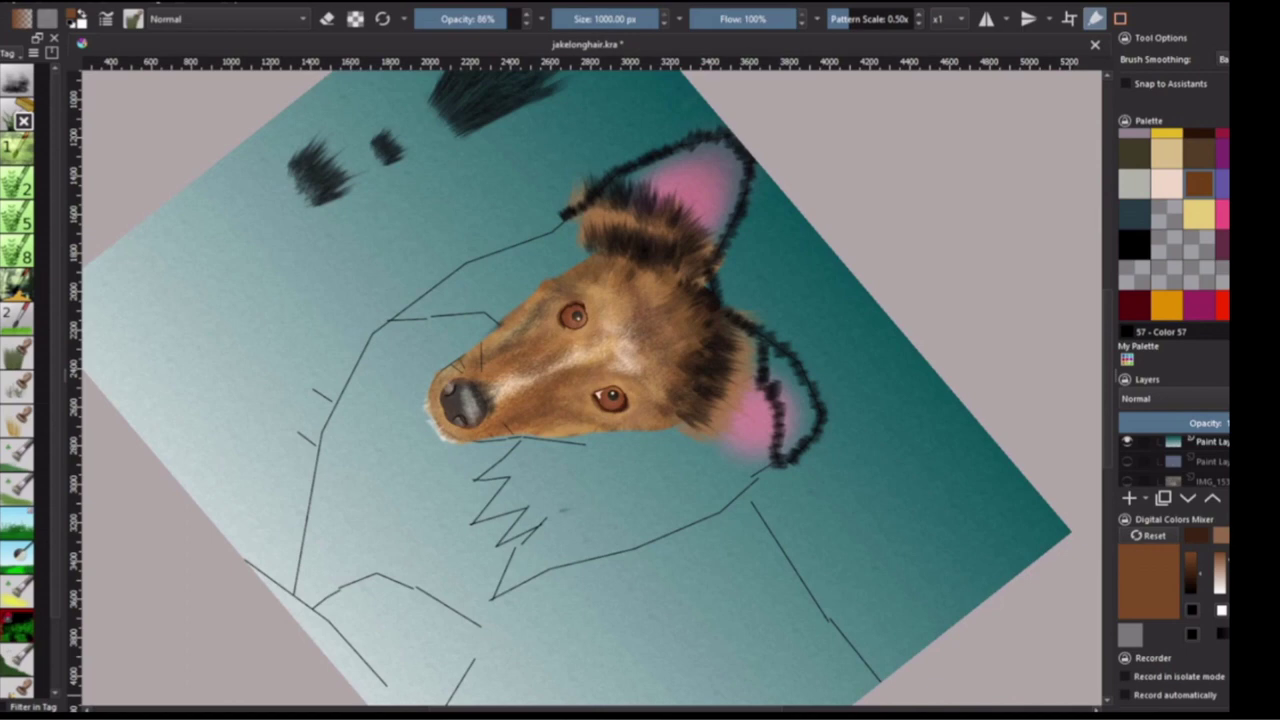
{"action": "key", "text": "5"}
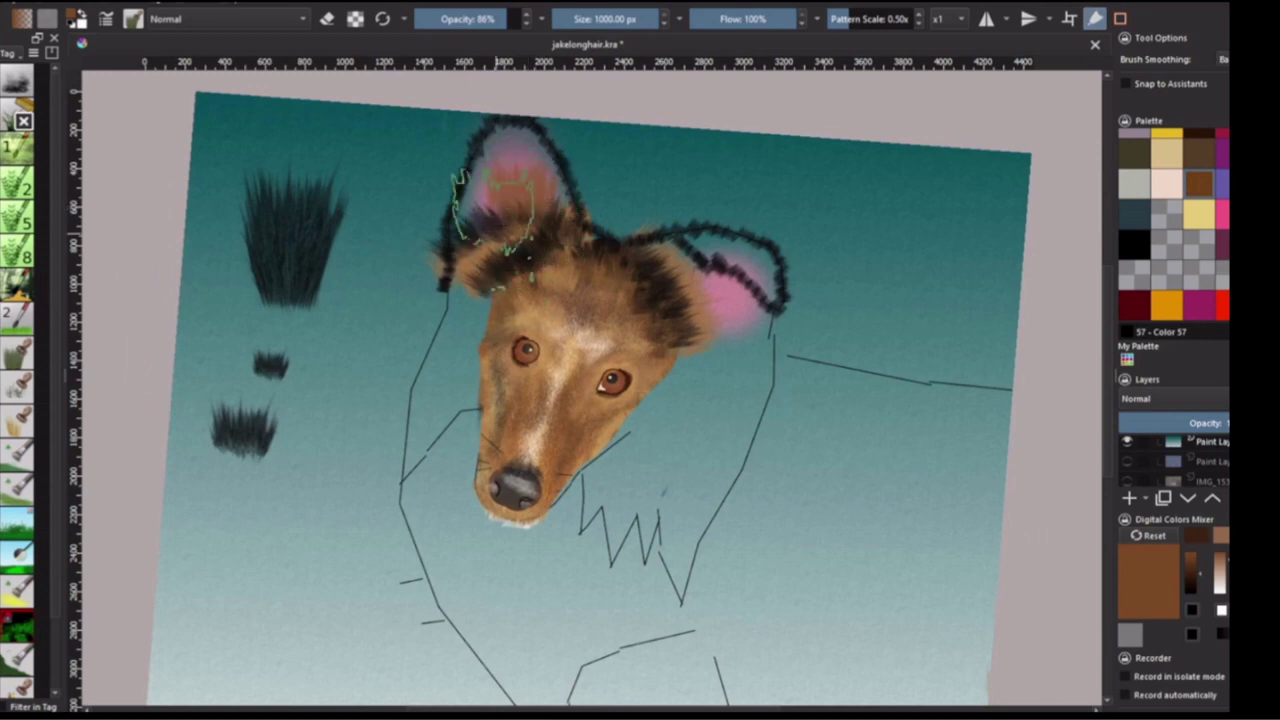
{"action": "mouse_move", "coordinate": [495, 215]}
{"action": "left_mouse_down"}
{"action": "mouse_move", "coordinate": [503, 238]}
{"action": "mouse_move", "coordinate": [492, 230]}
{"action": "left_mouse_up"}
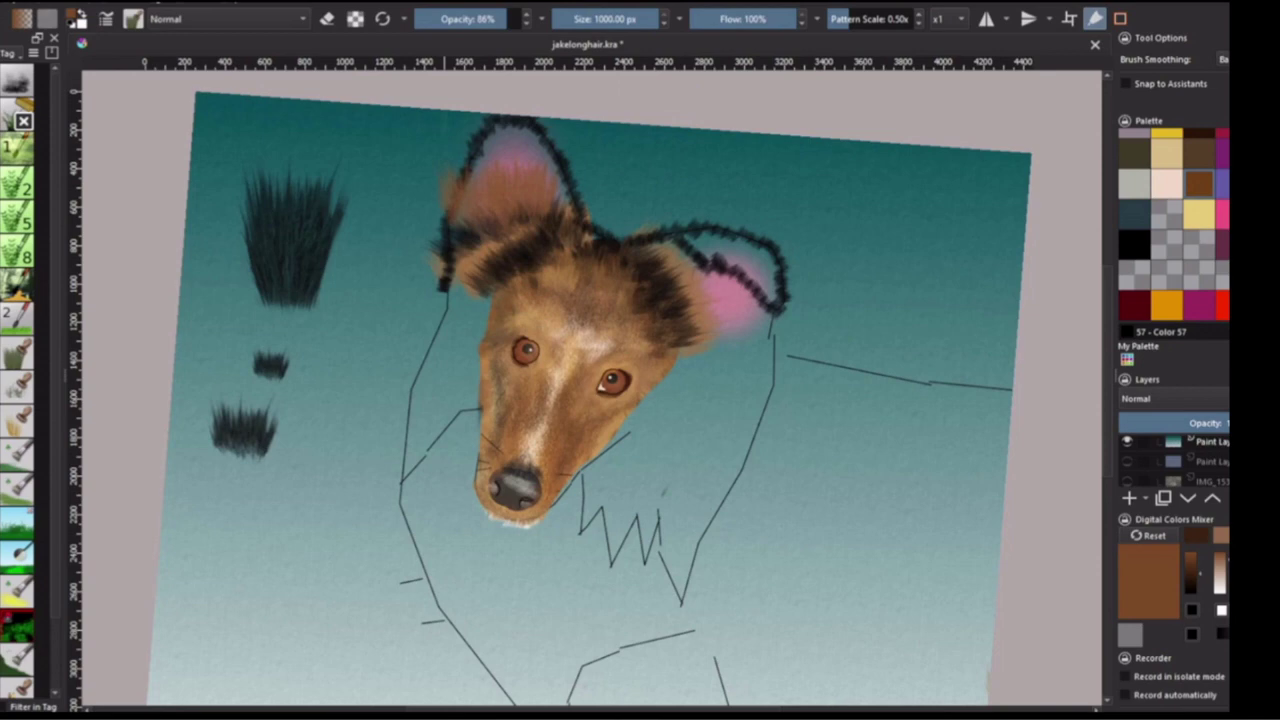
{"action": "key", "text": "ctrl+z"}
{"action": "left_click_drag", "start_coordinate": [655, 18], "coordinate": [634, 18]}
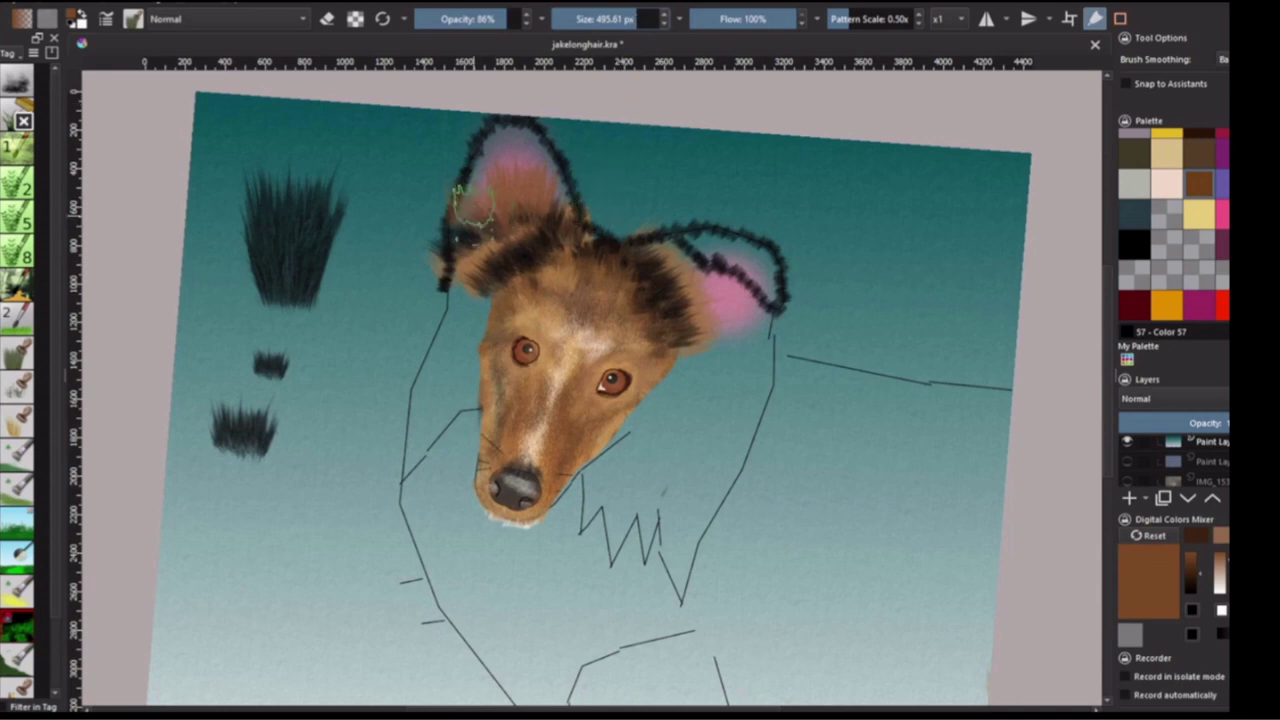
- Paint a '58 - sky cream' highlight tuft across the left ear tip, redoing the first stroke
{"action": "left_click", "coordinate": [472, 232], "text": "ctrl"}
{"action": "left_click", "coordinate": [1166, 183]}
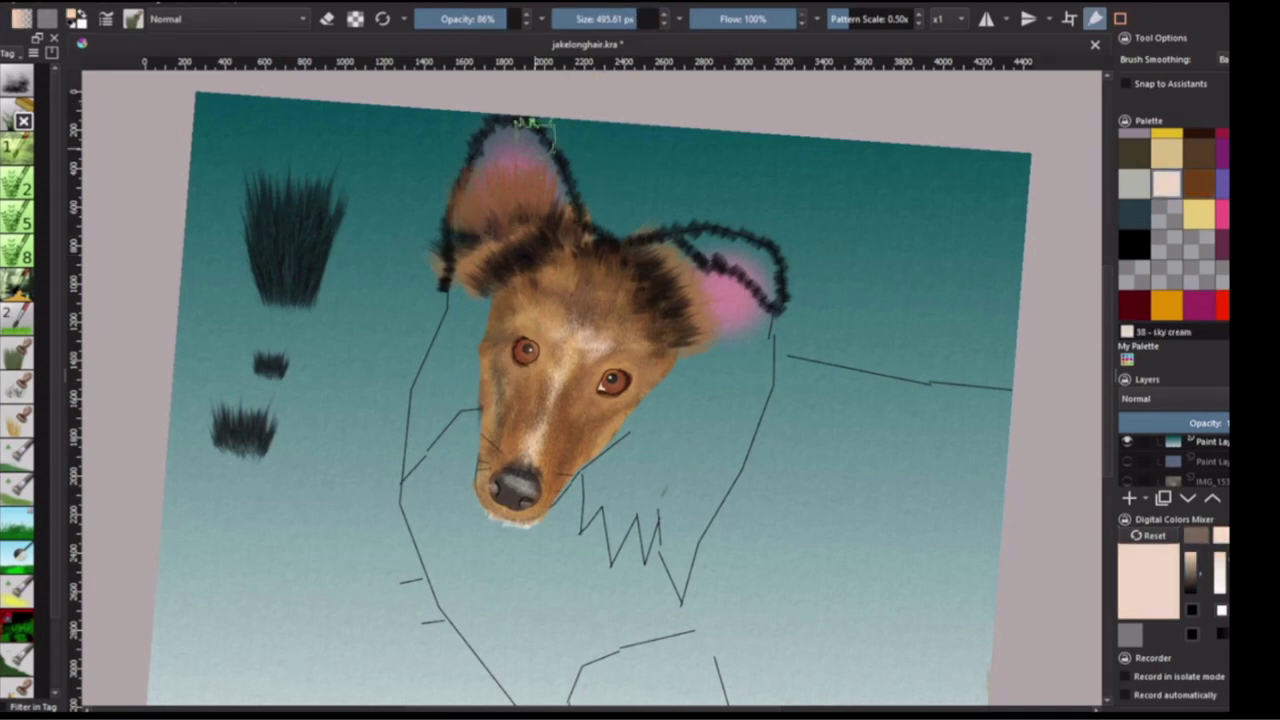
{"action": "left_click_drag", "start_coordinate": [484, 146], "coordinate": [498, 144]}
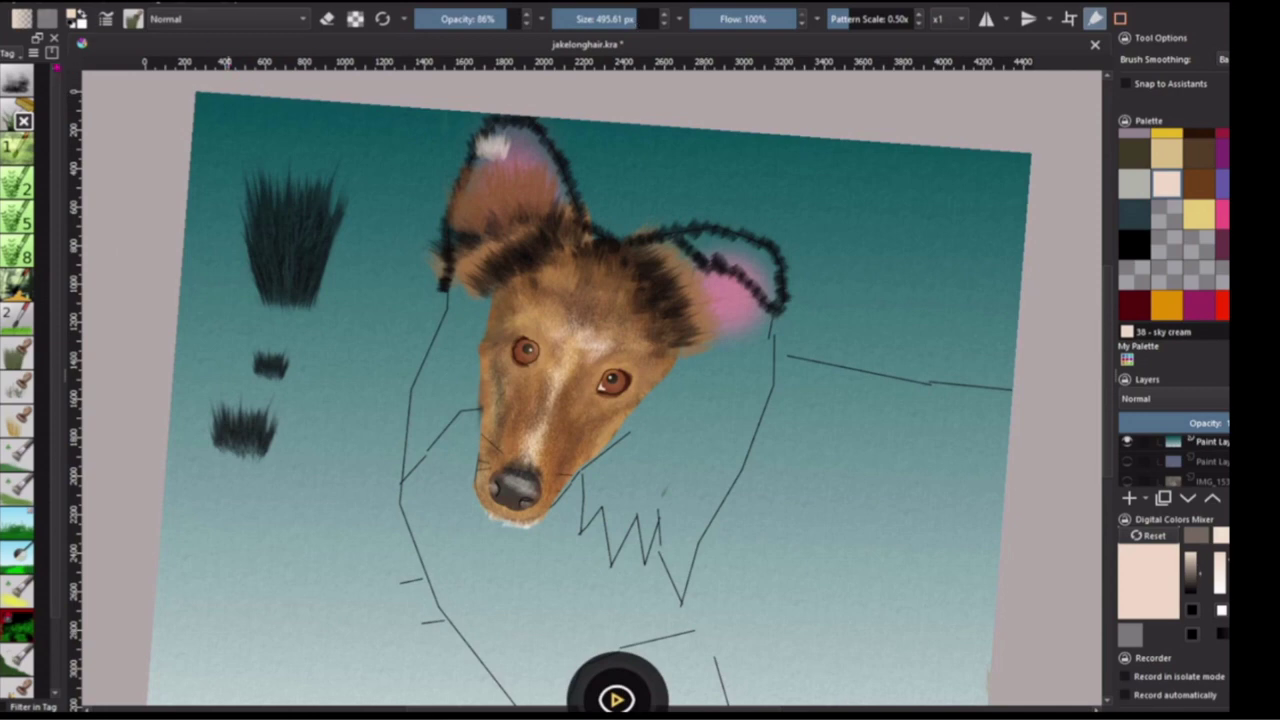
{"action": "key", "text": "ctrl+z"}
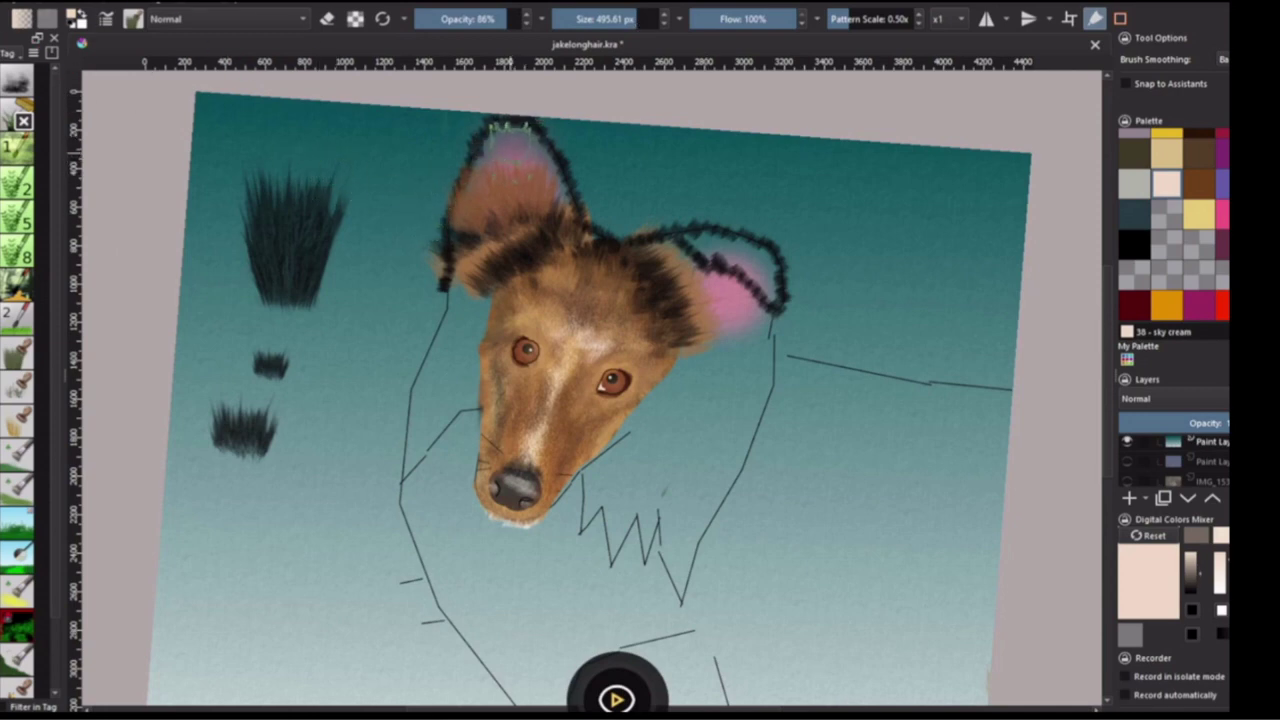
{"action": "left_click_drag", "start_coordinate": [512, 127], "coordinate": [508, 142]}
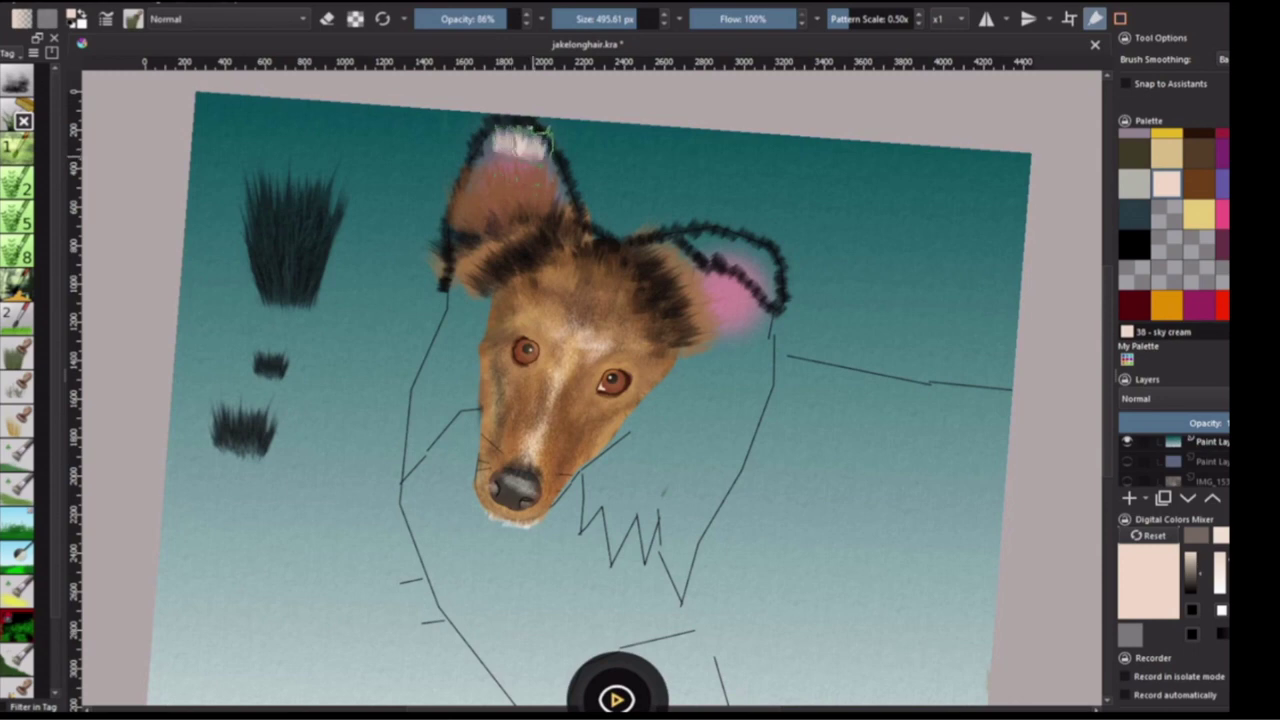
{"action": "left_click_drag", "start_coordinate": [541, 133], "coordinate": [472, 152]}
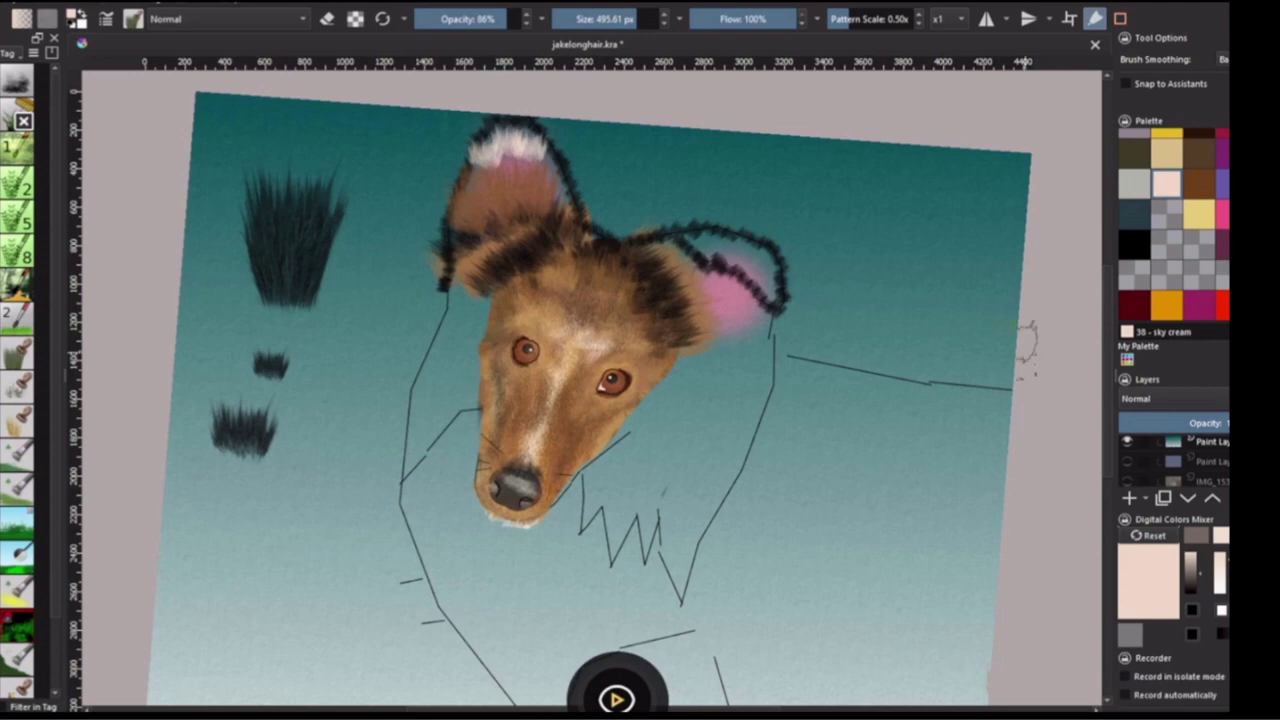
{"action": "left_click", "coordinate": [270, 365]}
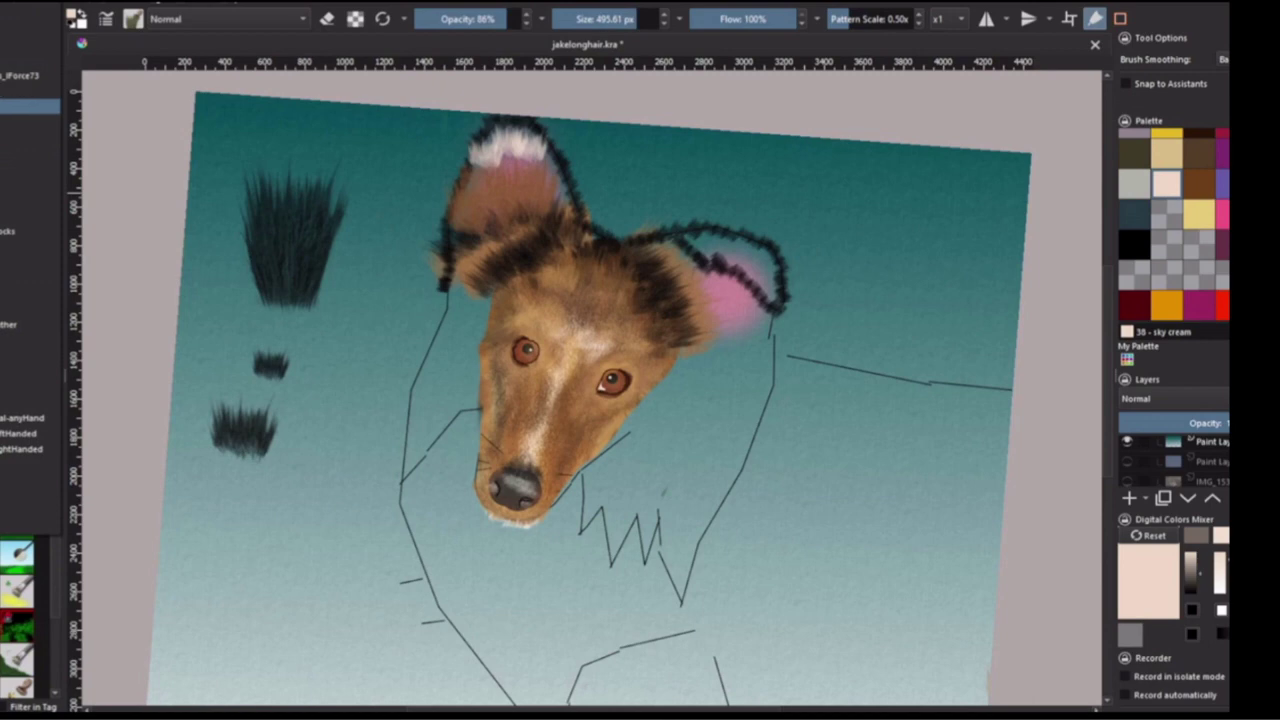
- With the Copy-mode distort brush, smear brown over the pink ear tip and push dark fur across the head
{"action": "left_click", "coordinate": [30, 90]}
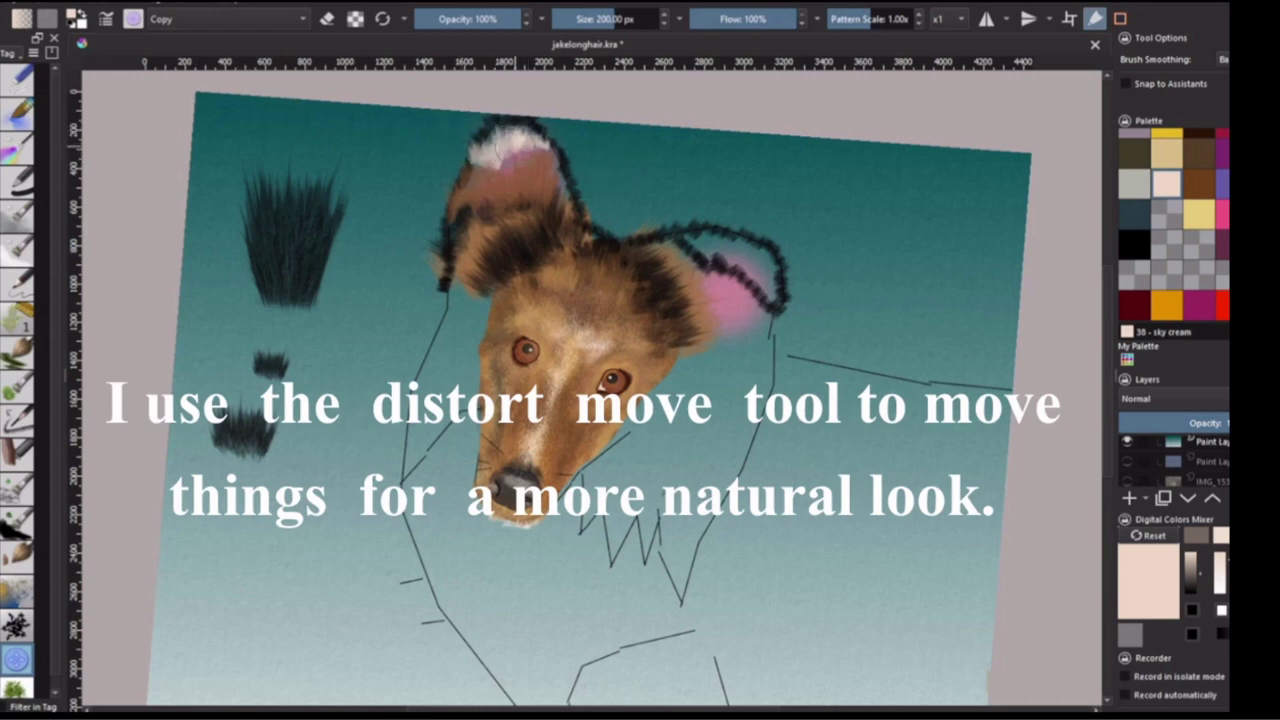
{"action": "left_click_drag", "start_coordinate": [520, 156], "coordinate": [501, 172]}
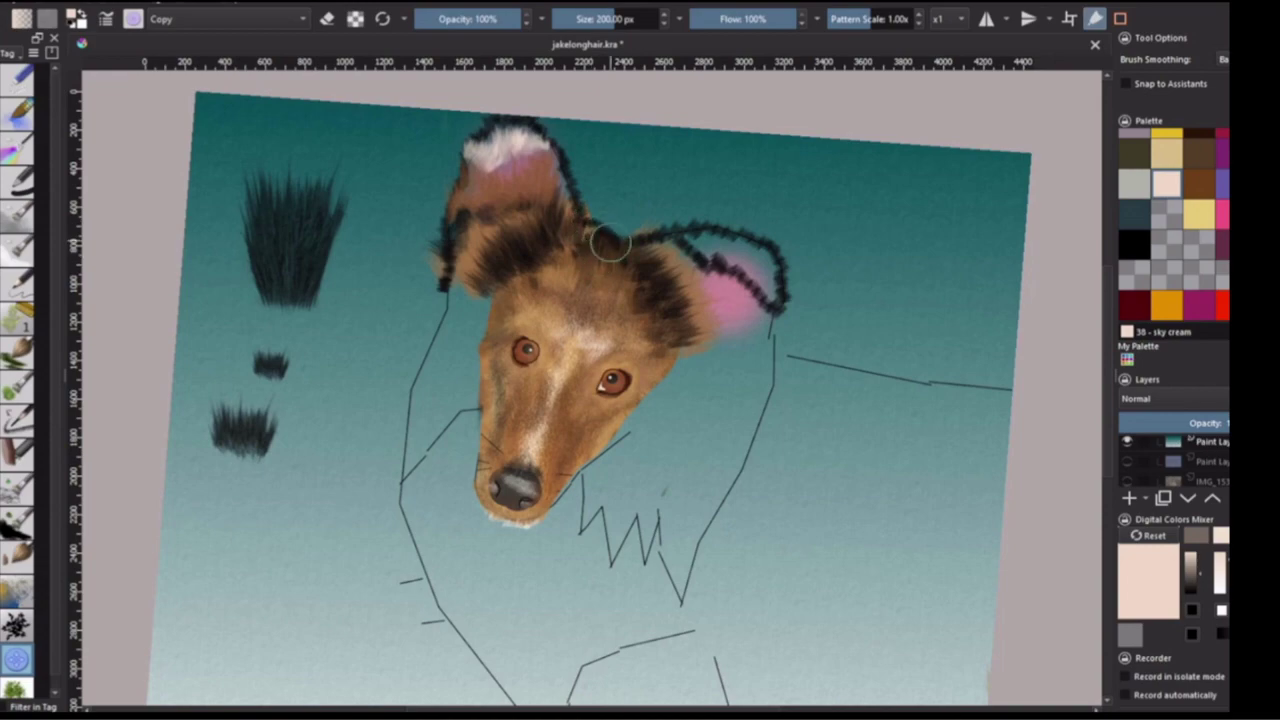
{"action": "left_click_drag", "start_coordinate": [610, 243], "coordinate": [470, 290]}
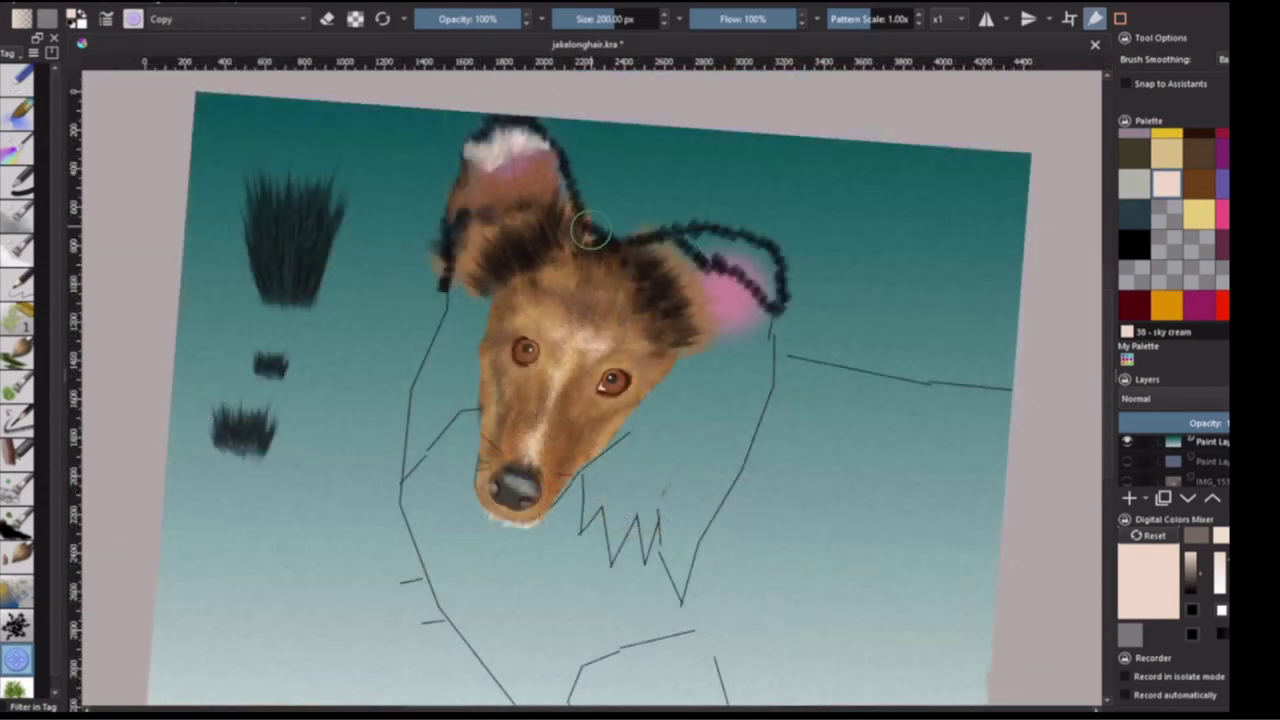
{"action": "mouse_move", "coordinate": [584, 222]}
{"action": "left_mouse_down"}
{"action": "mouse_move", "coordinate": [632, 290]}
{"action": "mouse_move", "coordinate": [645, 288]}
{"action": "left_mouse_up"}
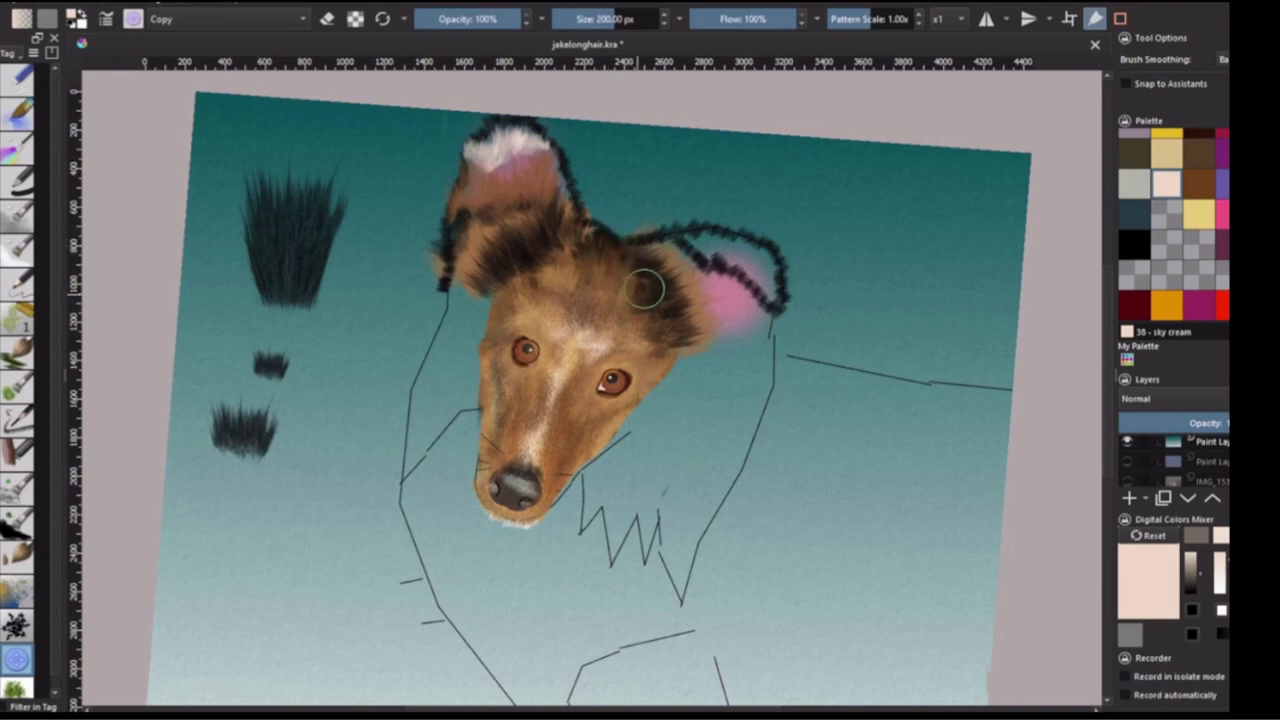
{"action": "key", "text": "ctrl+z"}
{"action": "key", "text": "4"}
{"action": "key", "text": "4"}
{"action": "key", "text": "4"}
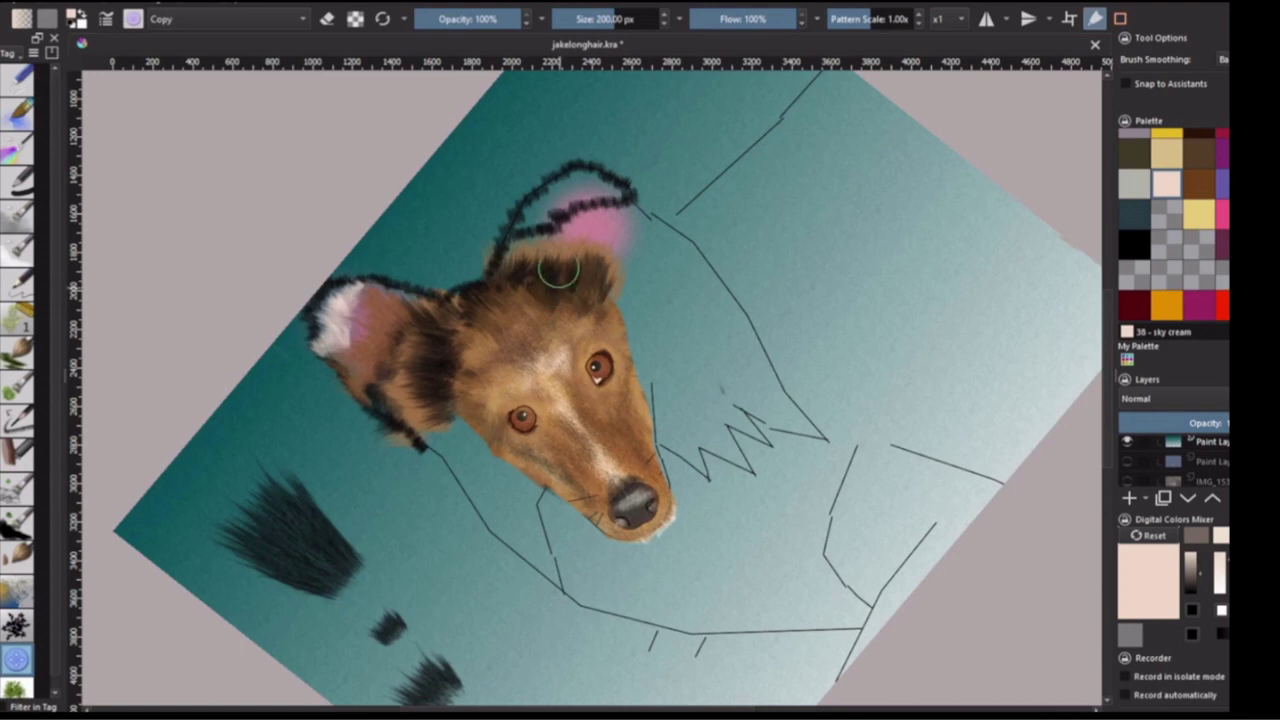
{"action": "left_click_drag", "start_coordinate": [557, 275], "coordinate": [545, 252]}
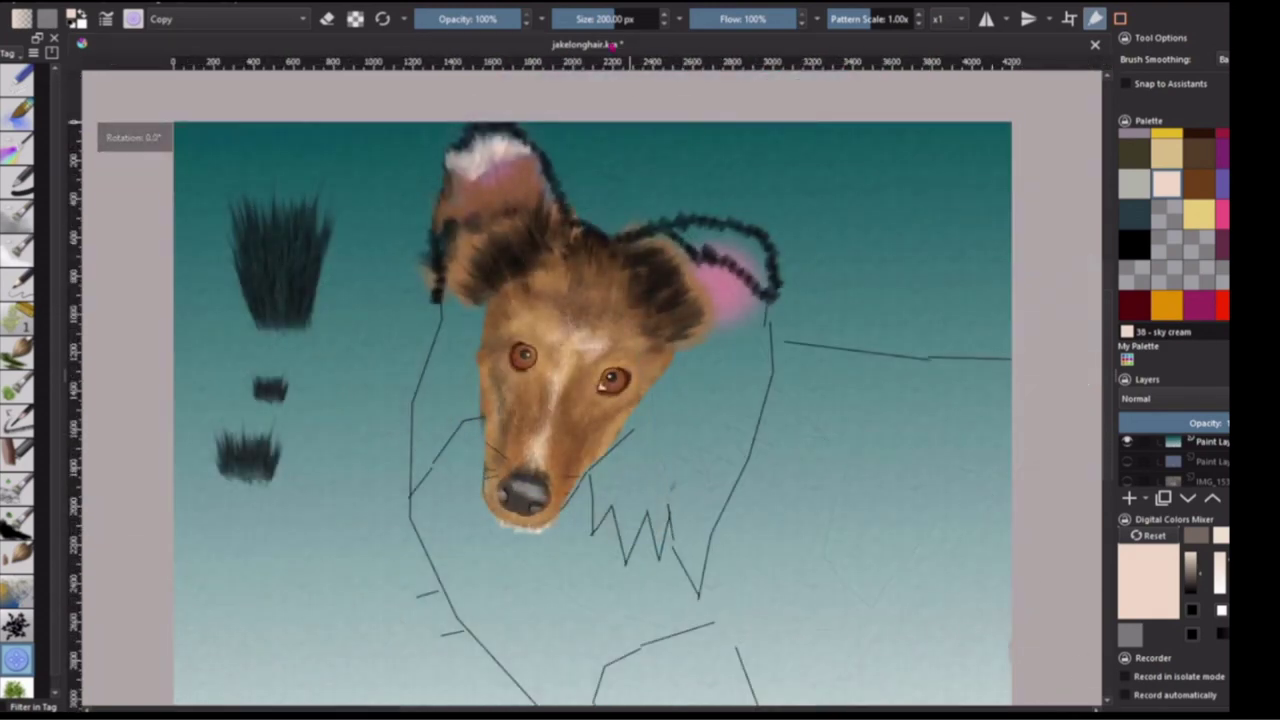
- Paint brown fur over the right ear base and onto the forehead
{"action": "left_click_drag", "start_coordinate": [643, 271], "coordinate": [645, 215]}
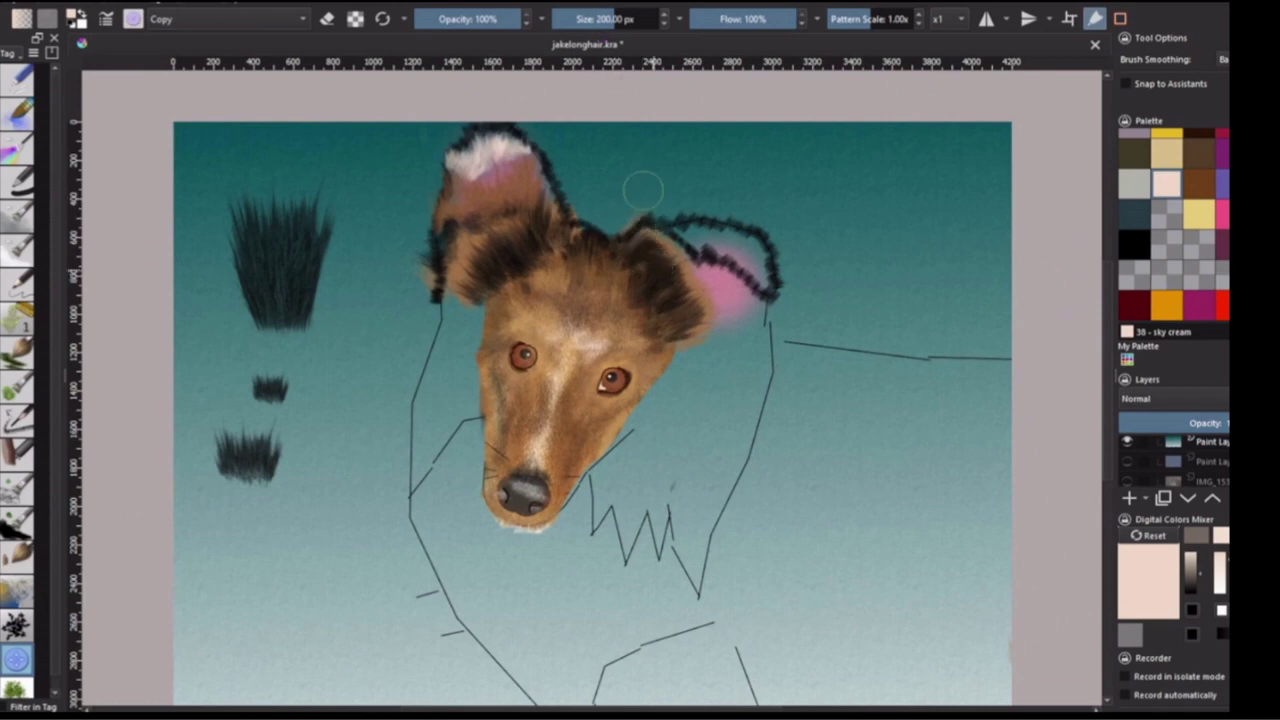
{"action": "mouse_move", "coordinate": [657, 277]}
{"action": "left_mouse_down"}
{"action": "mouse_move", "coordinate": [666, 243]}
{"action": "mouse_move", "coordinate": [672, 290]}
{"action": "mouse_move", "coordinate": [690, 252]}
{"action": "mouse_move", "coordinate": [706, 259]}
{"action": "left_mouse_up"}
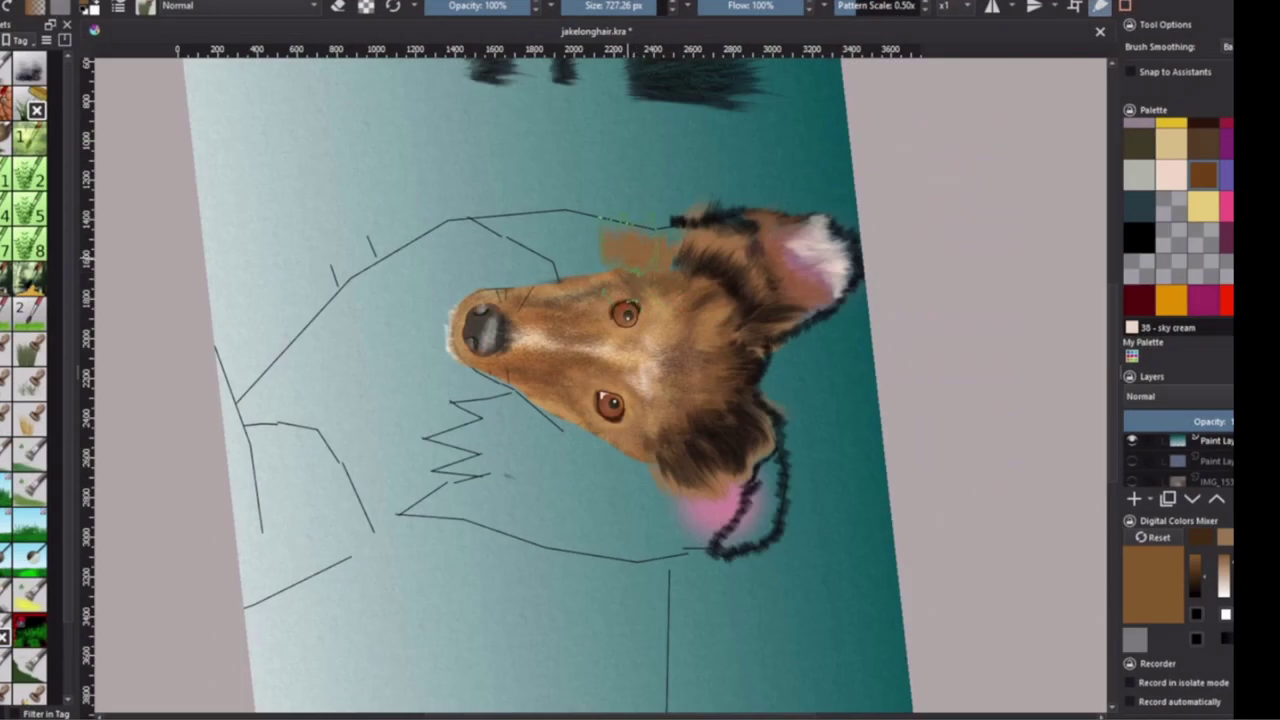
{"action": "left_click_drag", "start_coordinate": [628, 282], "coordinate": [613, 258]}
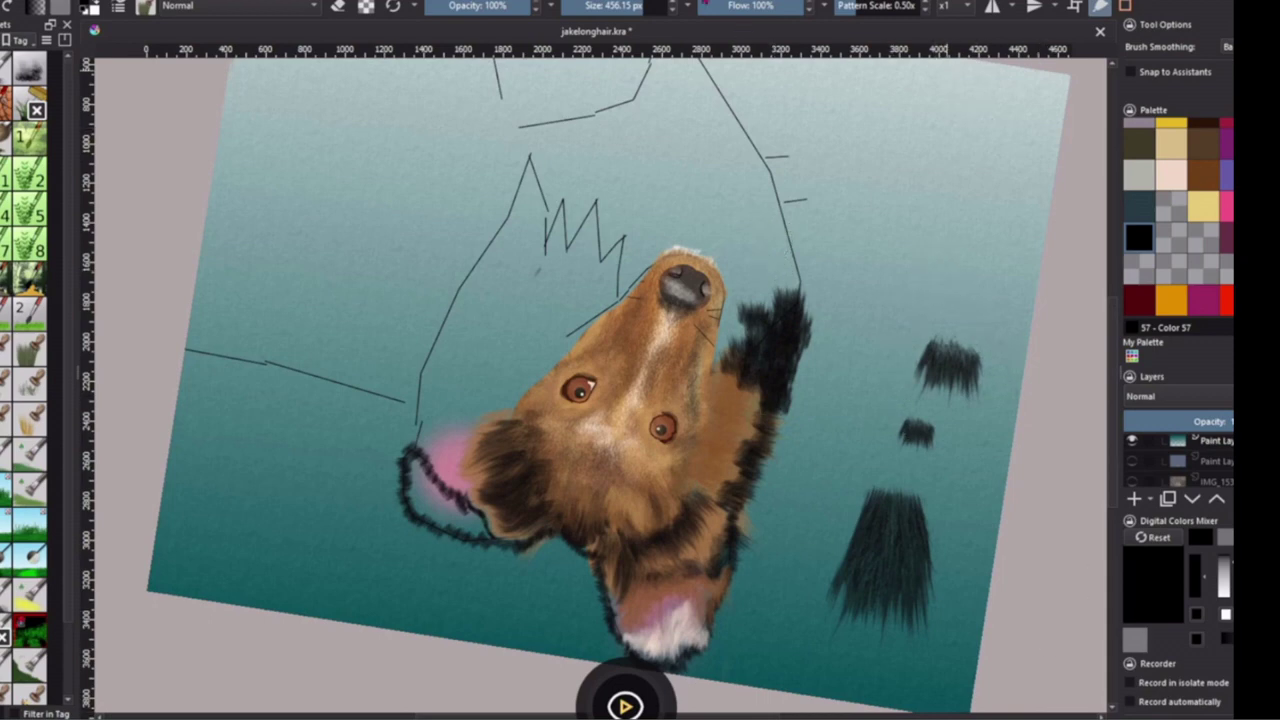
- Paint dark fur atop the black patch at about 229 px, then enlarge the brush to 581.21 px
{"action": "left_click_drag", "start_coordinate": [628, 6], "coordinate": [612, 6]}
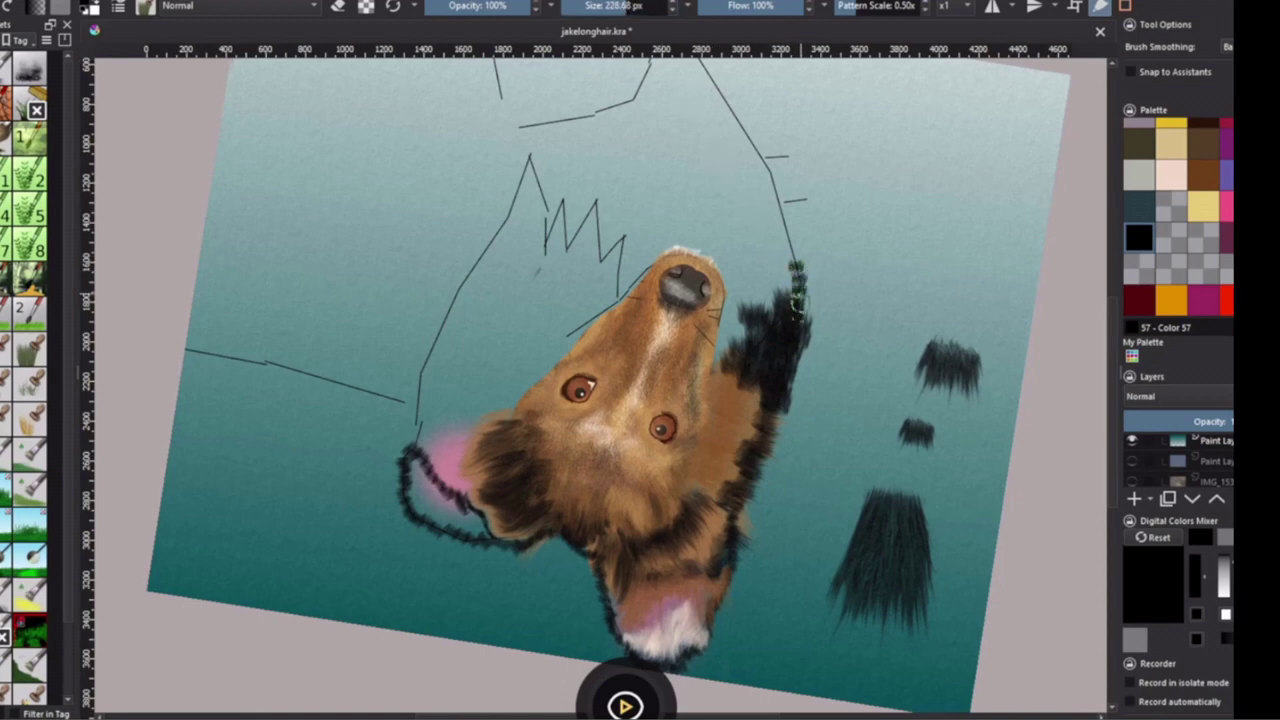
{"action": "mouse_move", "coordinate": [797, 272]}
{"action": "left_mouse_down"}
{"action": "mouse_move", "coordinate": [772, 317]}
{"action": "mouse_move", "coordinate": [771, 298]}
{"action": "mouse_move", "coordinate": [772, 312]}
{"action": "mouse_move", "coordinate": [796, 285]}
{"action": "mouse_move", "coordinate": [797, 310]}
{"action": "mouse_move", "coordinate": [784, 288]}
{"action": "mouse_move", "coordinate": [774, 294]}
{"action": "left_mouse_up"}
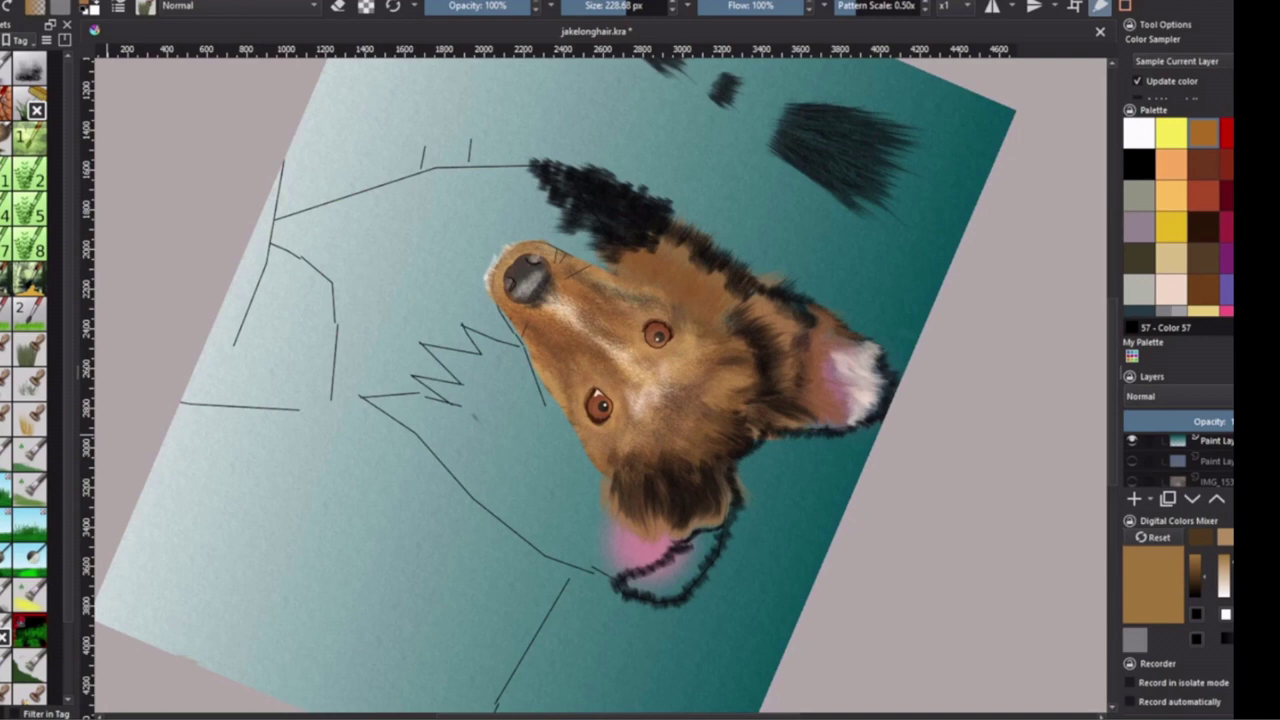
{"action": "key", "text": "b"}
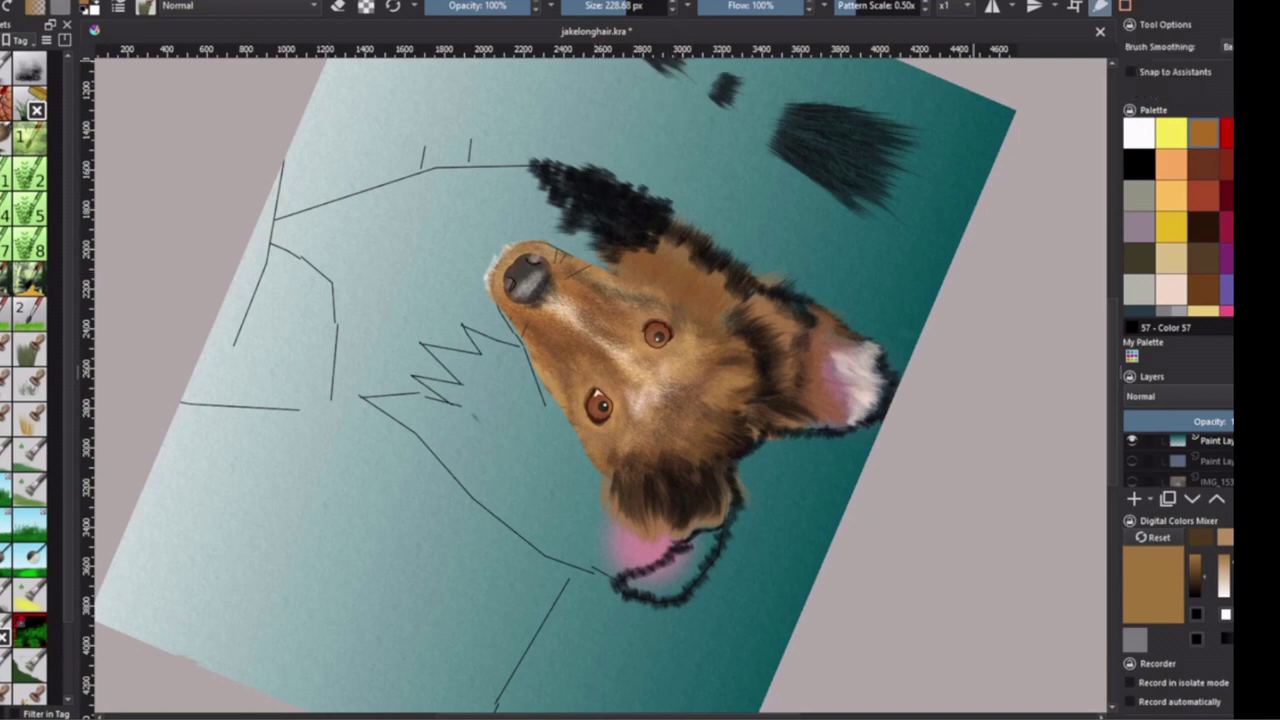
{"action": "left_click", "coordinate": [648, 8]}
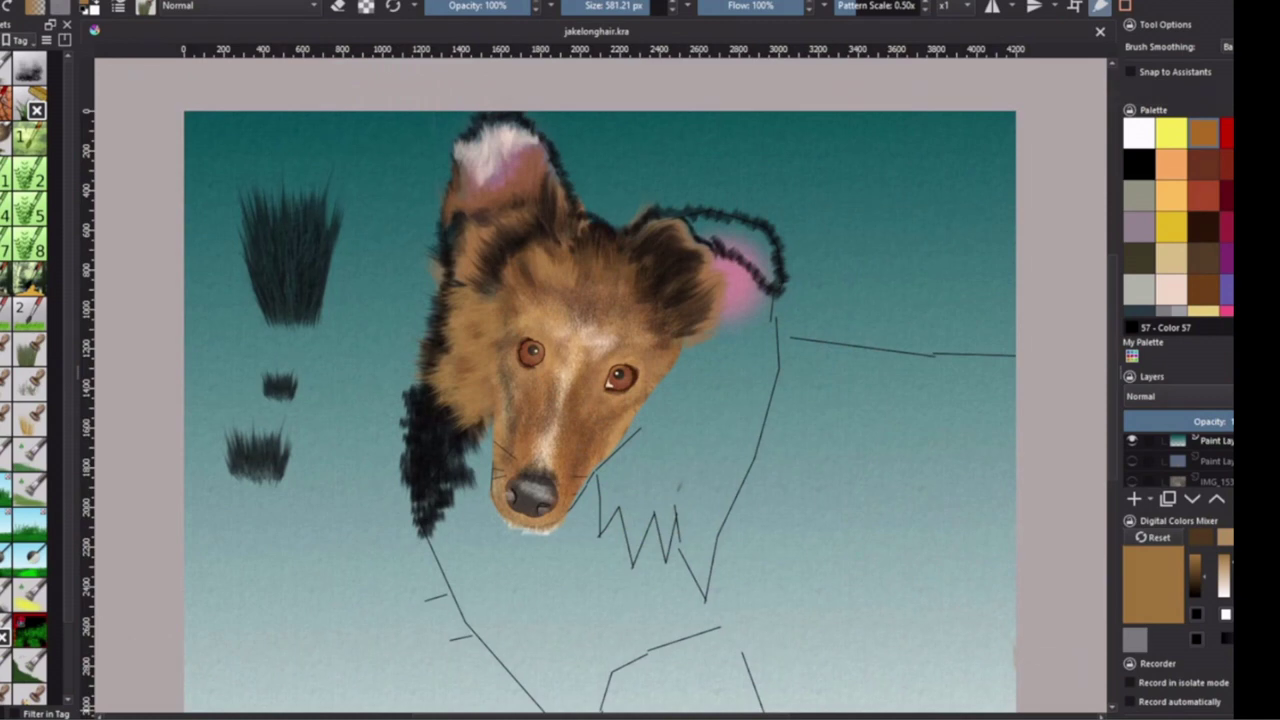
- Turn the canvas view clockwise, then counter-clockwise, until the head lies sideways
{"action": "key", "text": "6"}
{"action": "key", "text": "6"}
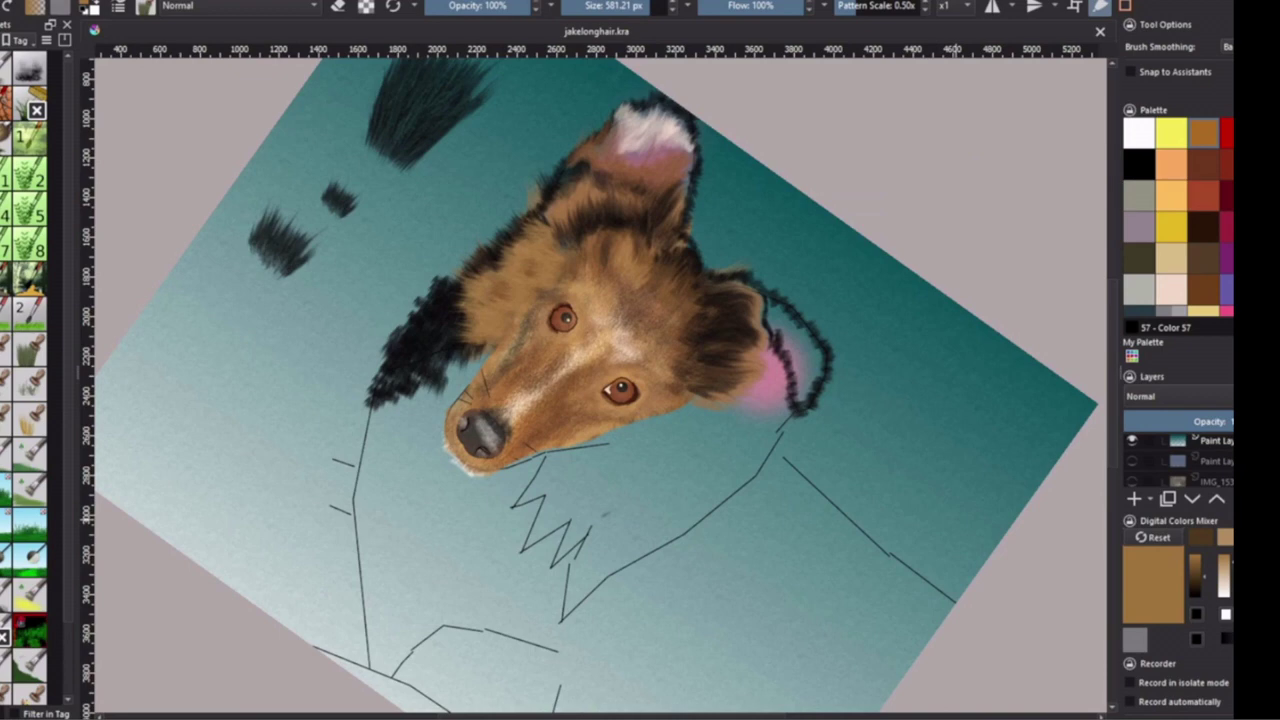
{"action": "key", "text": "4"}
{"action": "key", "text": "4"}
{"action": "key", "text": "4"}
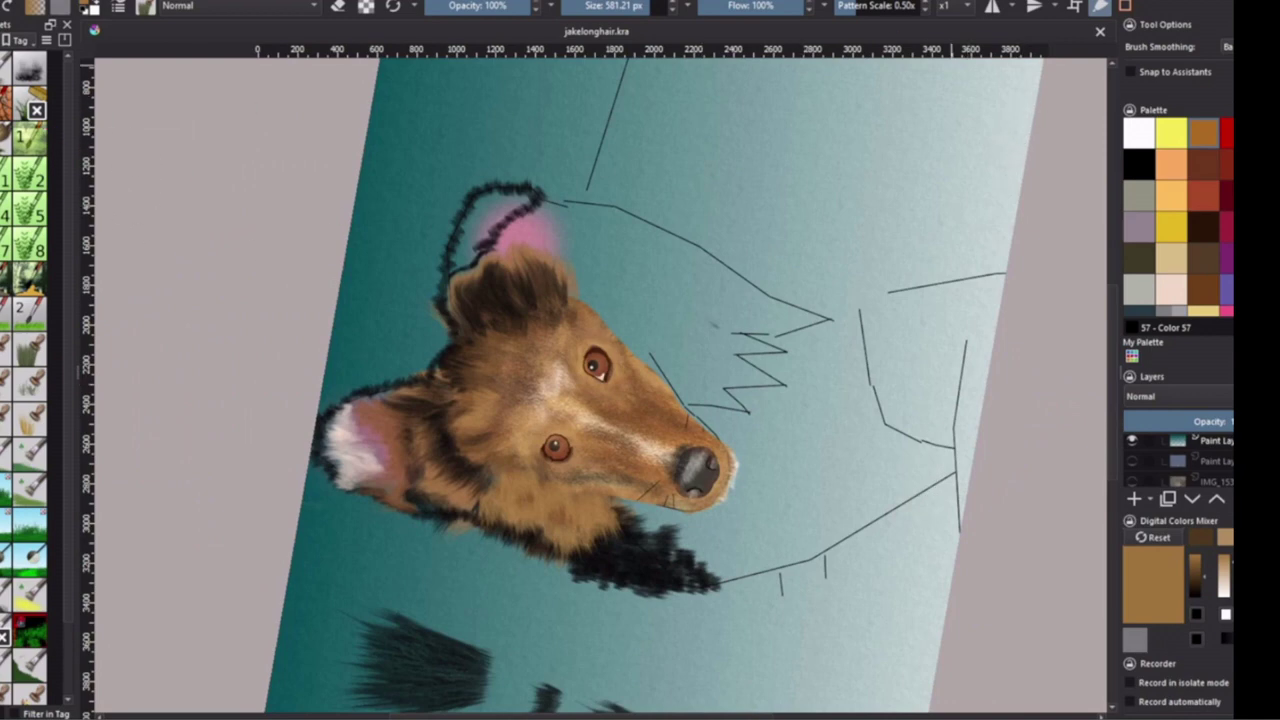
- Paint tan over the ear tip and dark outline at about 190 px, filling the teal gaps
{"action": "left_click_drag", "start_coordinate": [655, 6], "coordinate": [620, 7]}
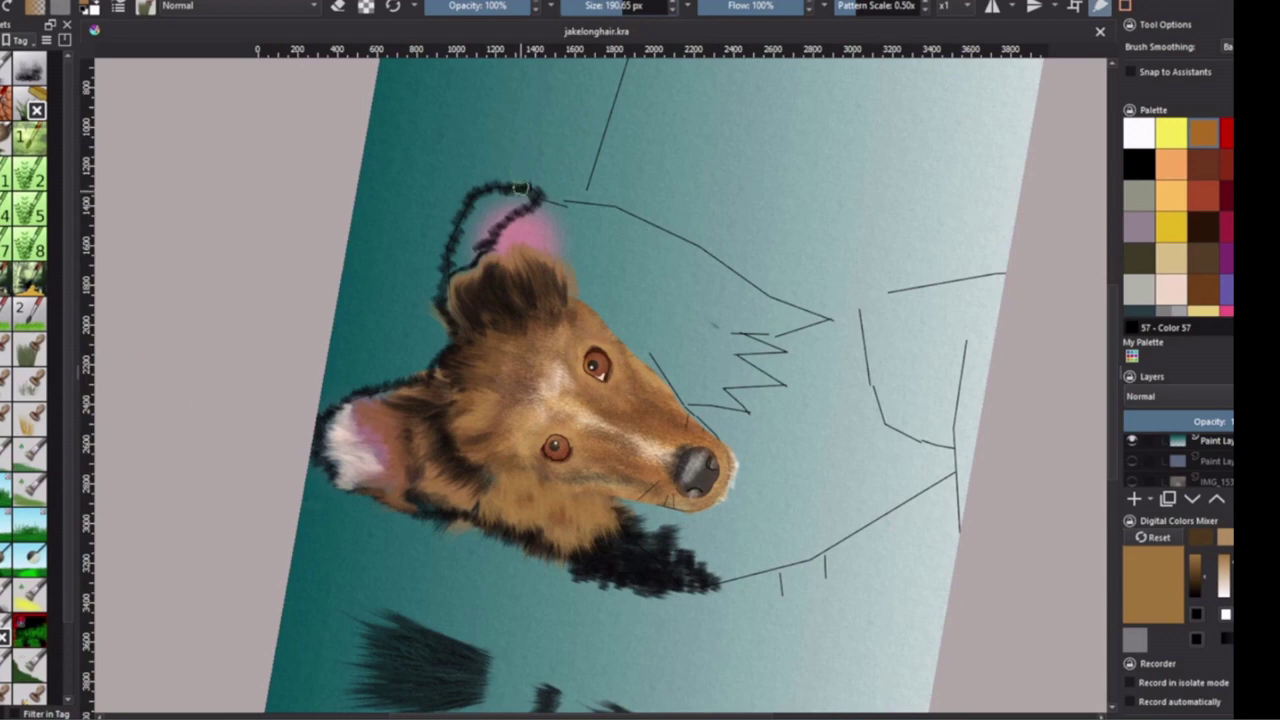
{"action": "left_click", "coordinate": [521, 206]}
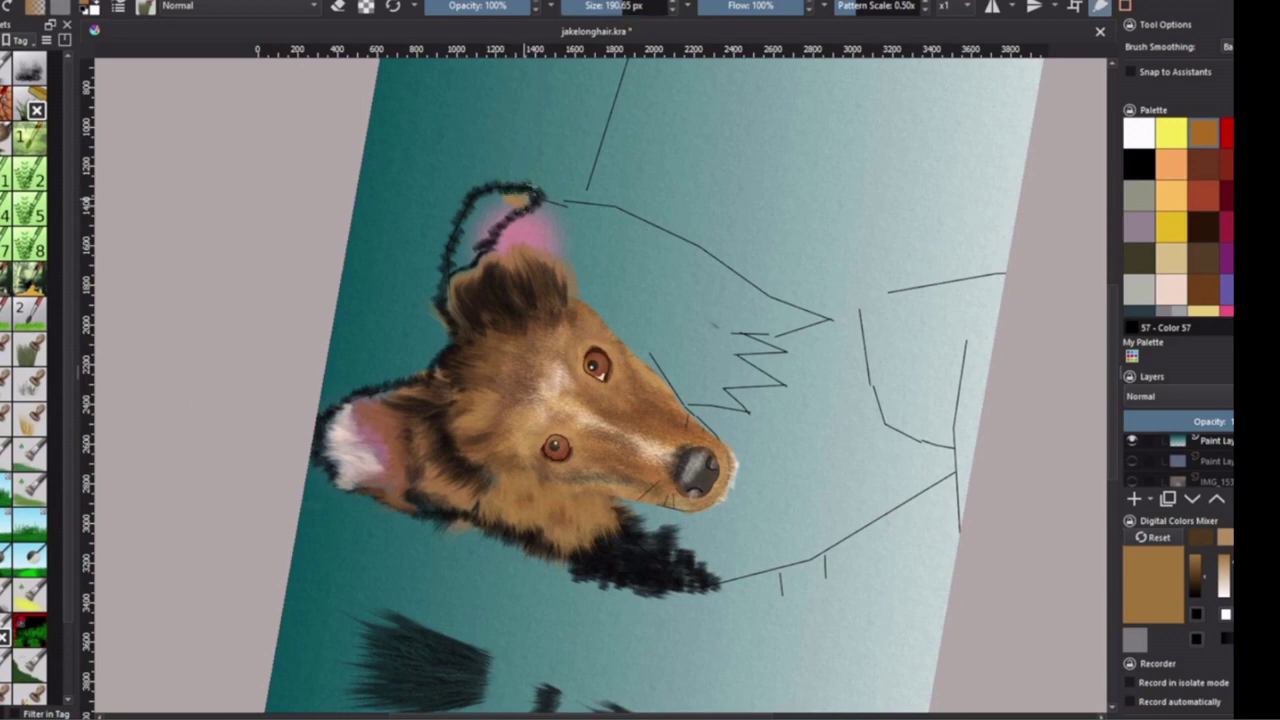
{"action": "left_click_drag", "start_coordinate": [616, 6], "coordinate": [626, 6]}
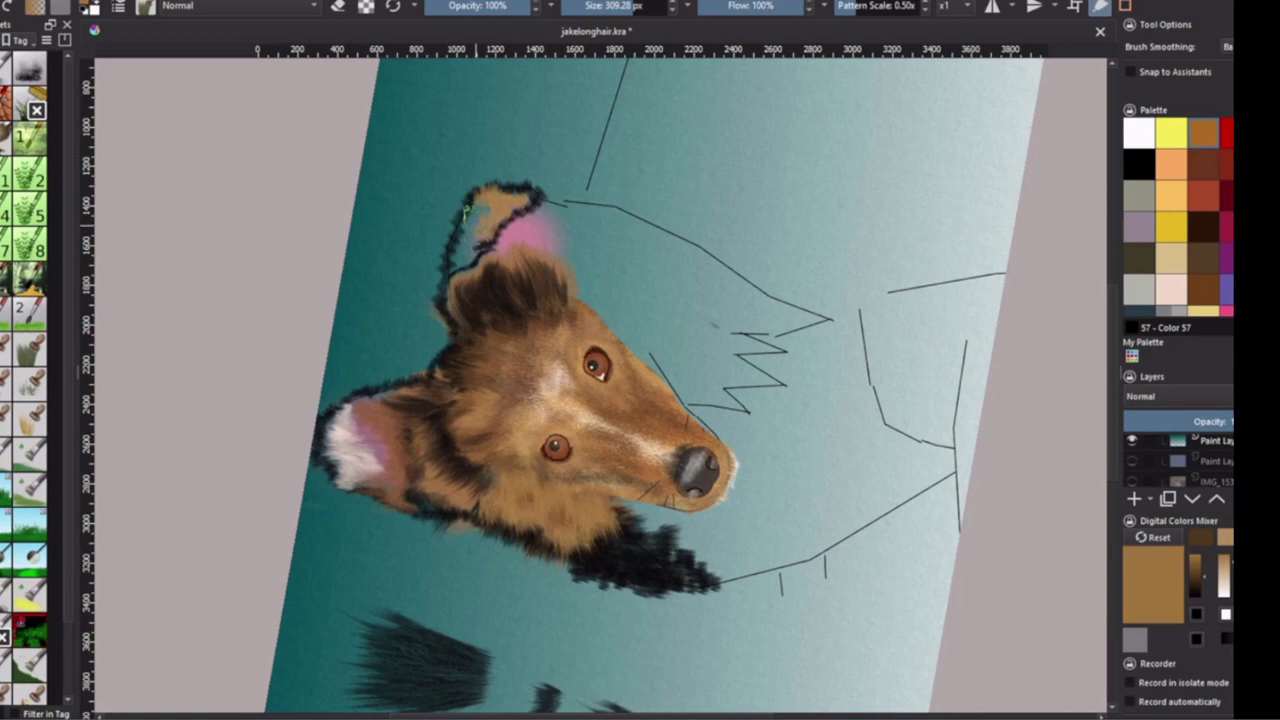
{"action": "left_click_drag", "start_coordinate": [465, 210], "coordinate": [476, 196]}
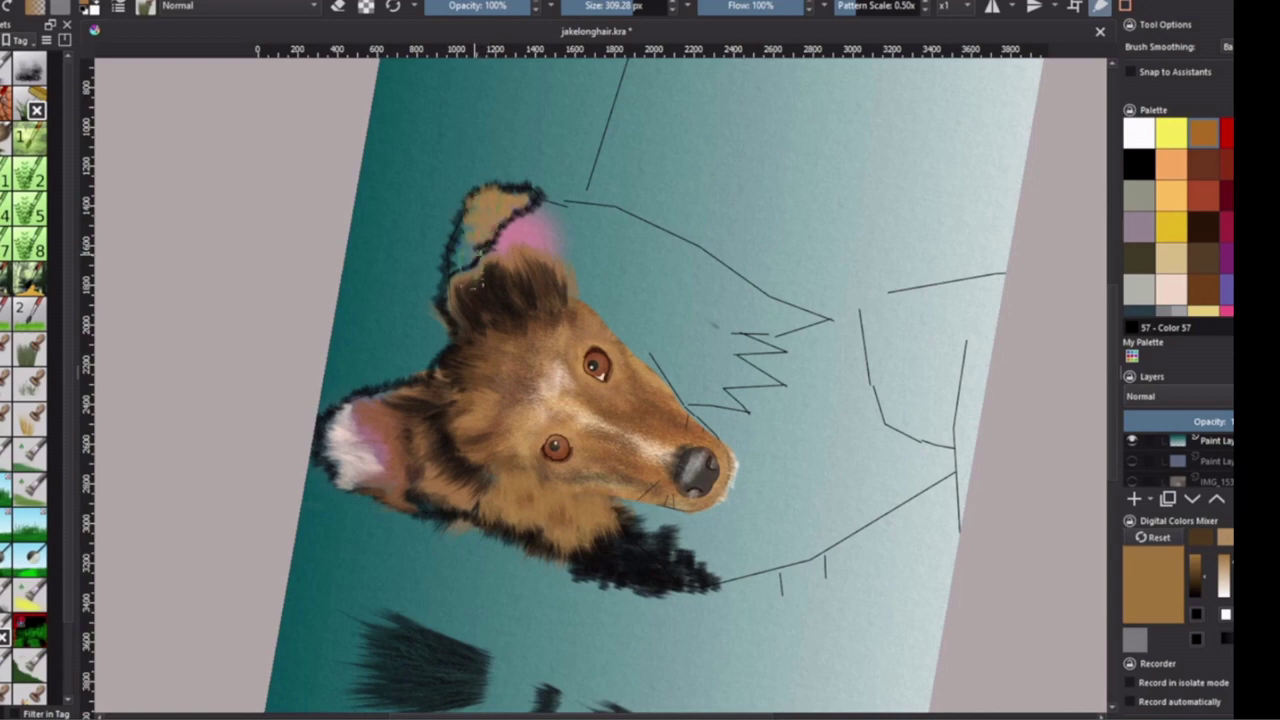
{"action": "left_click_drag", "start_coordinate": [465, 252], "coordinate": [457, 265]}
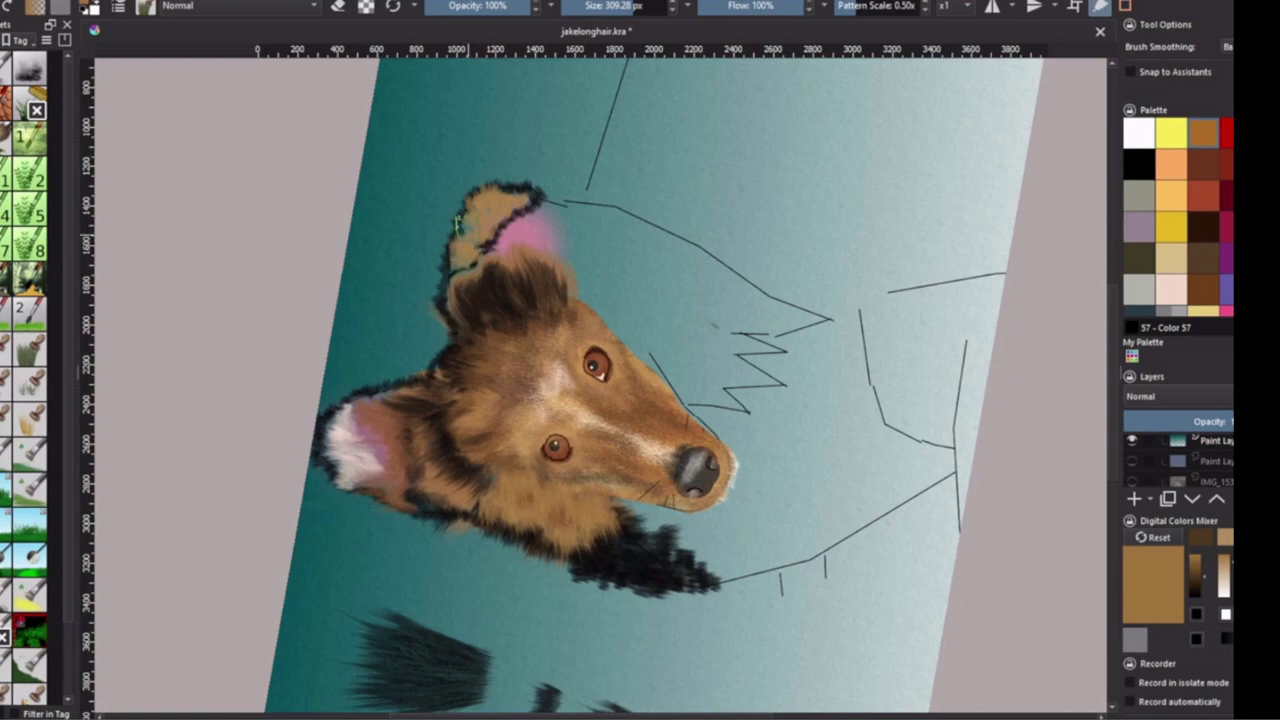
{"action": "left_click_drag", "start_coordinate": [457, 225], "coordinate": [458, 215]}
{"action": "mouse_move", "coordinate": [467, 260]}
{"action": "left_mouse_down"}
{"action": "mouse_move", "coordinate": [522, 190]}
{"action": "mouse_move", "coordinate": [508, 216]}
{"action": "left_mouse_up"}
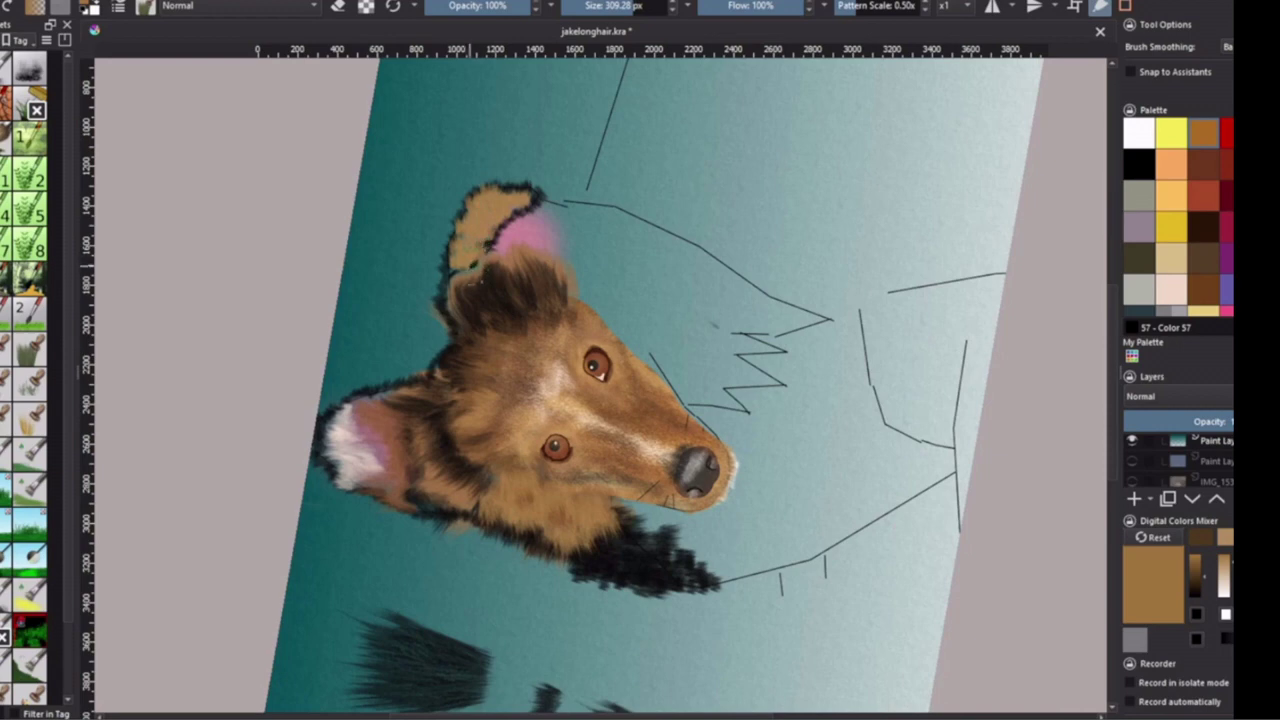
{"action": "left_click_drag", "start_coordinate": [455, 268], "coordinate": [451, 226]}
- Load a dark brown swatch and texture the upper and lower ear with darker strokes
{"action": "left_click", "coordinate": [1203, 258]}
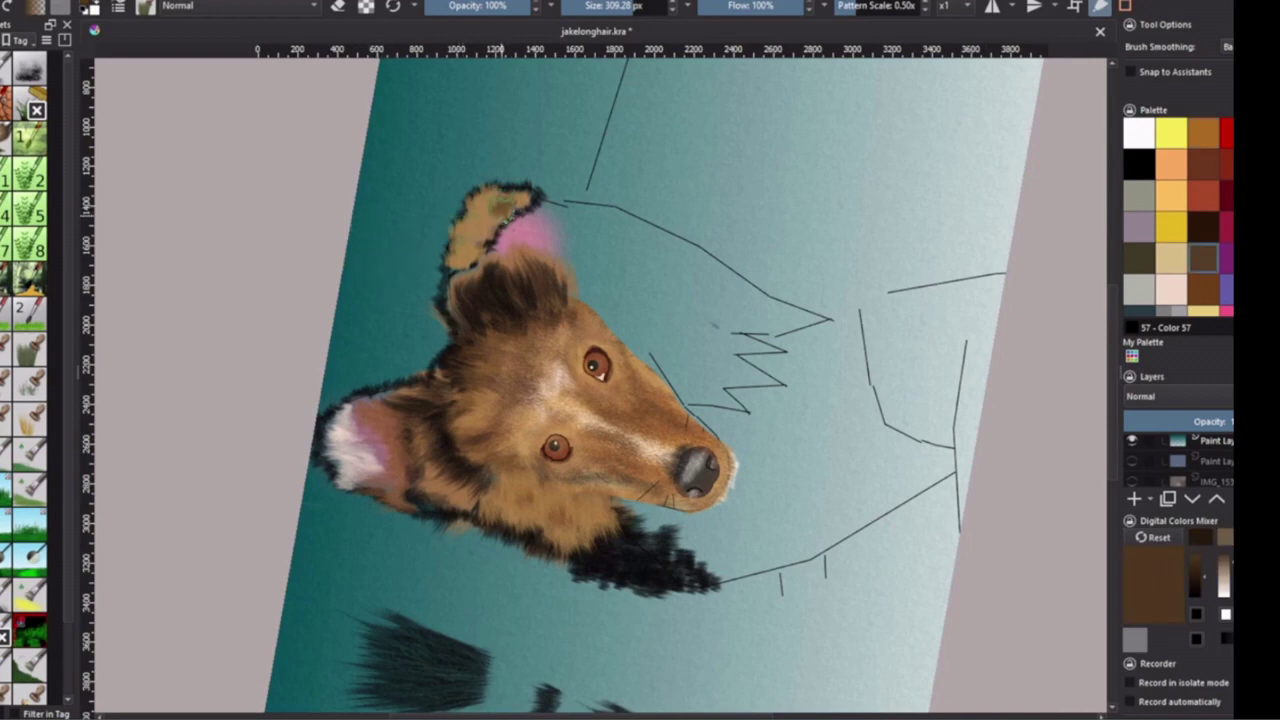
{"action": "left_click_drag", "start_coordinate": [501, 207], "coordinate": [487, 238]}
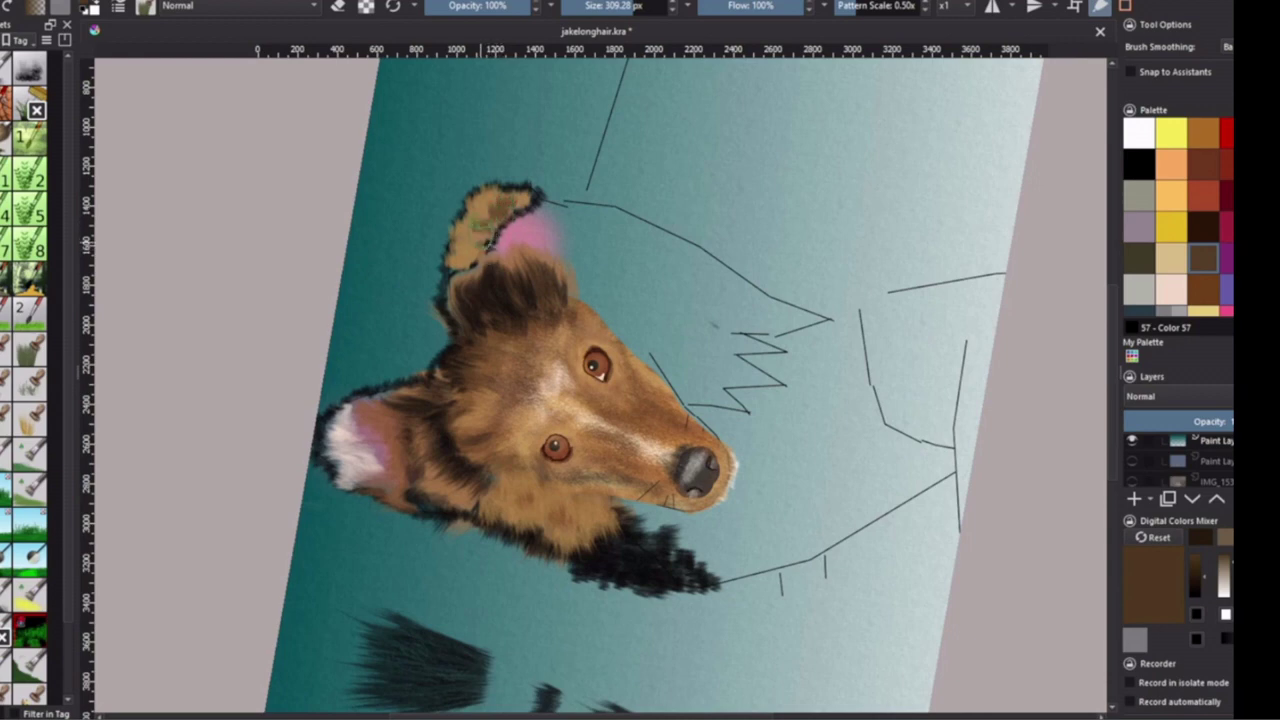
{"action": "mouse_move", "coordinate": [480, 232]}
{"action": "left_mouse_down"}
{"action": "mouse_move", "coordinate": [482, 268]}
{"action": "mouse_move", "coordinate": [455, 264]}
{"action": "mouse_move", "coordinate": [502, 214]}
{"action": "mouse_move", "coordinate": [600, 290]}
{"action": "left_mouse_up"}
- Load Titanium white and paint tan over the inner ear and right of the ear top
{"action": "left_click", "coordinate": [1138, 132]}
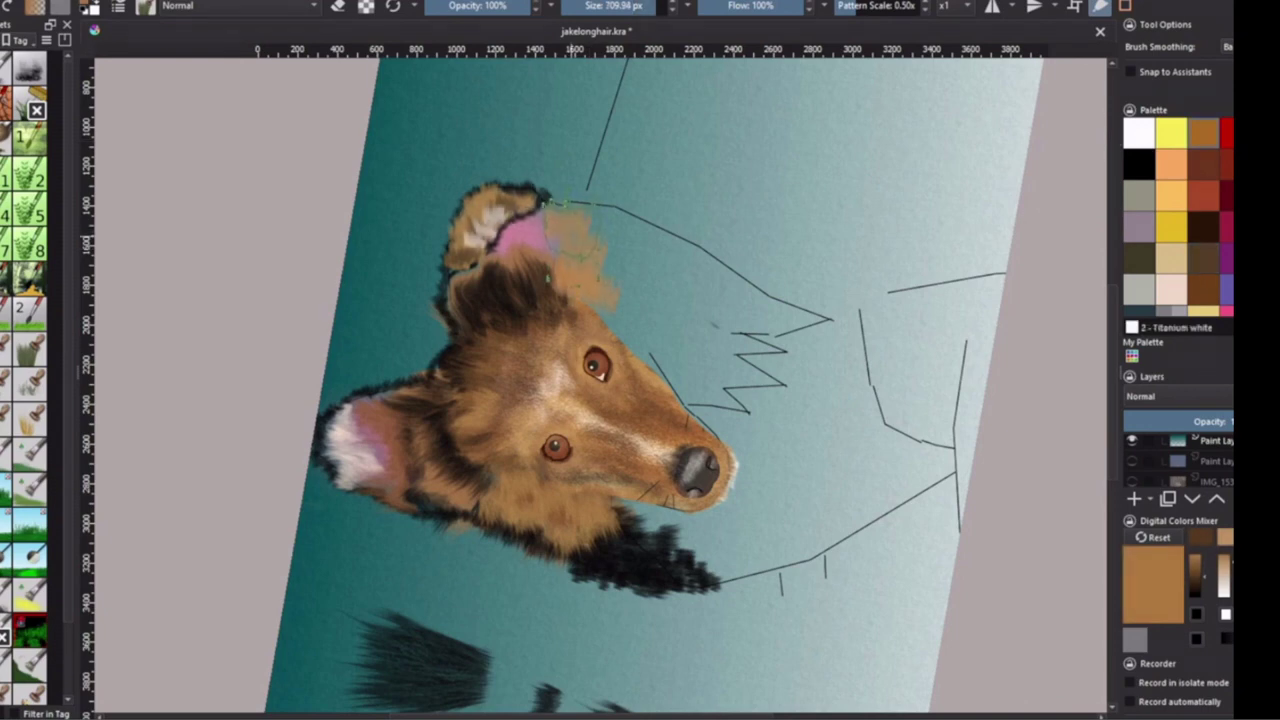
{"action": "left_click_drag", "start_coordinate": [550, 225], "coordinate": [540, 245]}
{"action": "left_click_drag", "start_coordinate": [540, 195], "coordinate": [590, 225]}
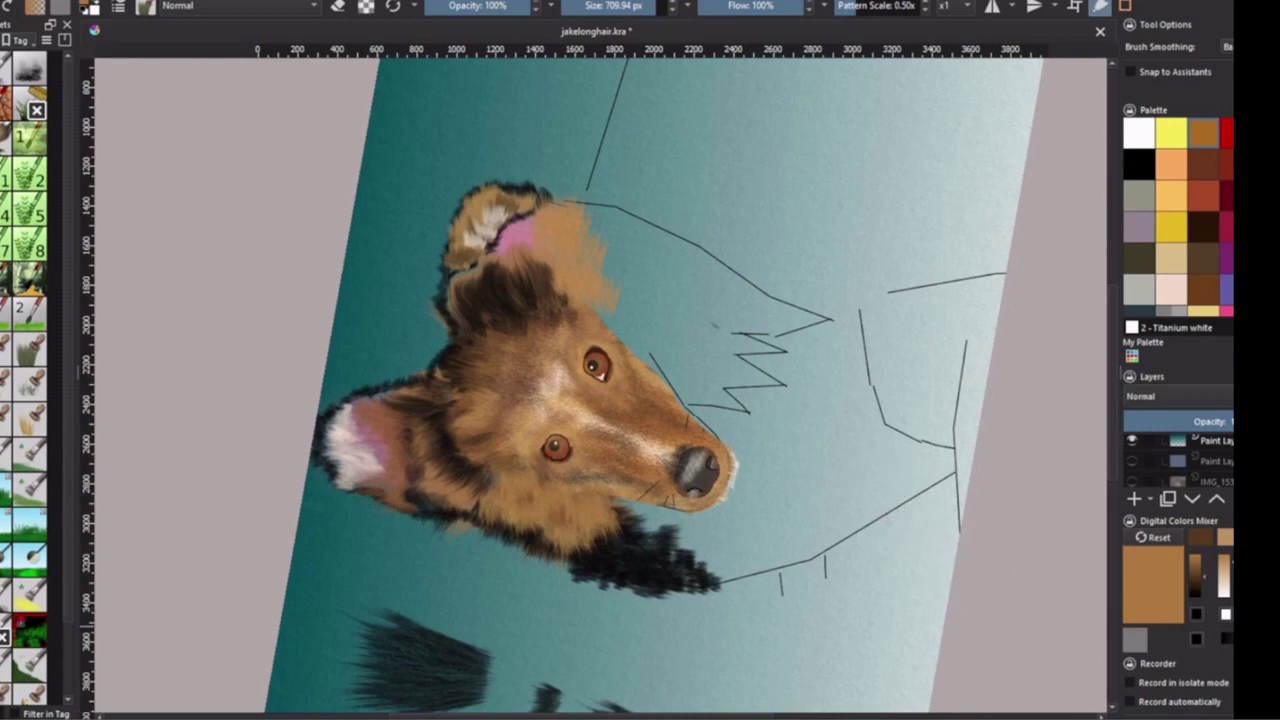
- Extend tan fur across the head top over the teal gap, then load dark brown
{"action": "key", "text": "4"}
{"action": "key", "text": "4"}
{"action": "key", "text": "4"}
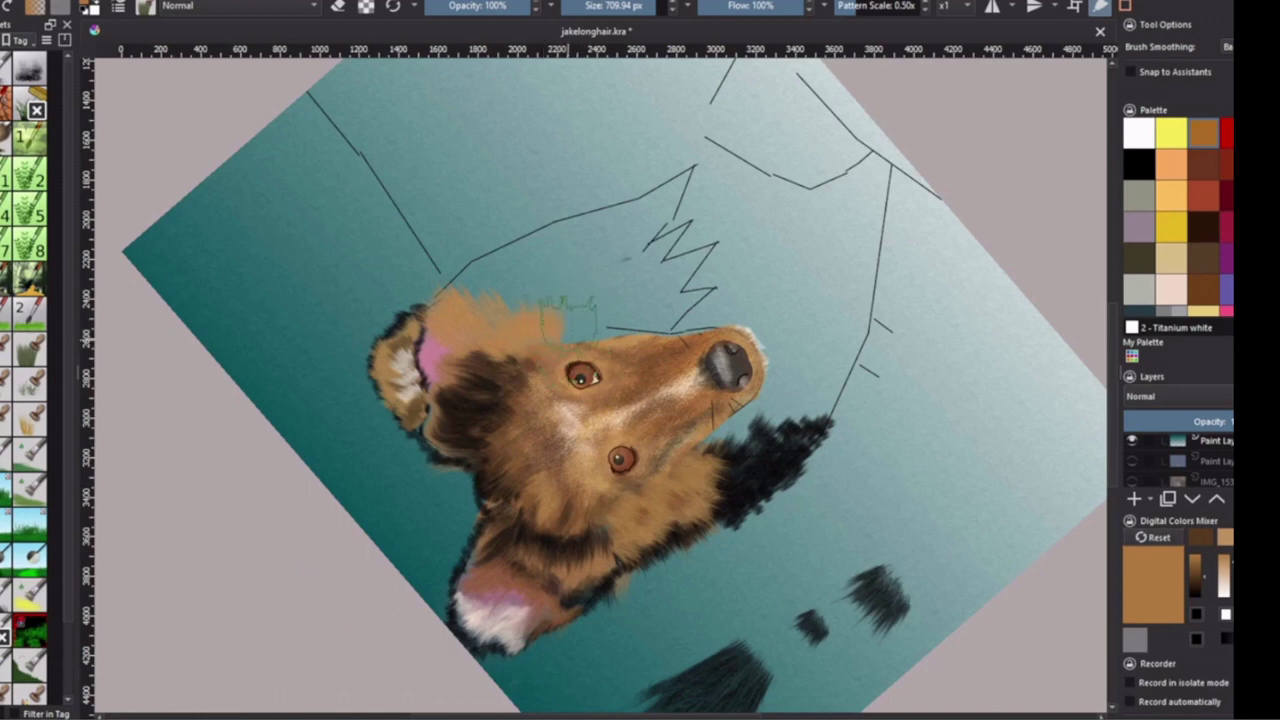
{"action": "left_click_drag", "start_coordinate": [545, 322], "coordinate": [604, 315]}
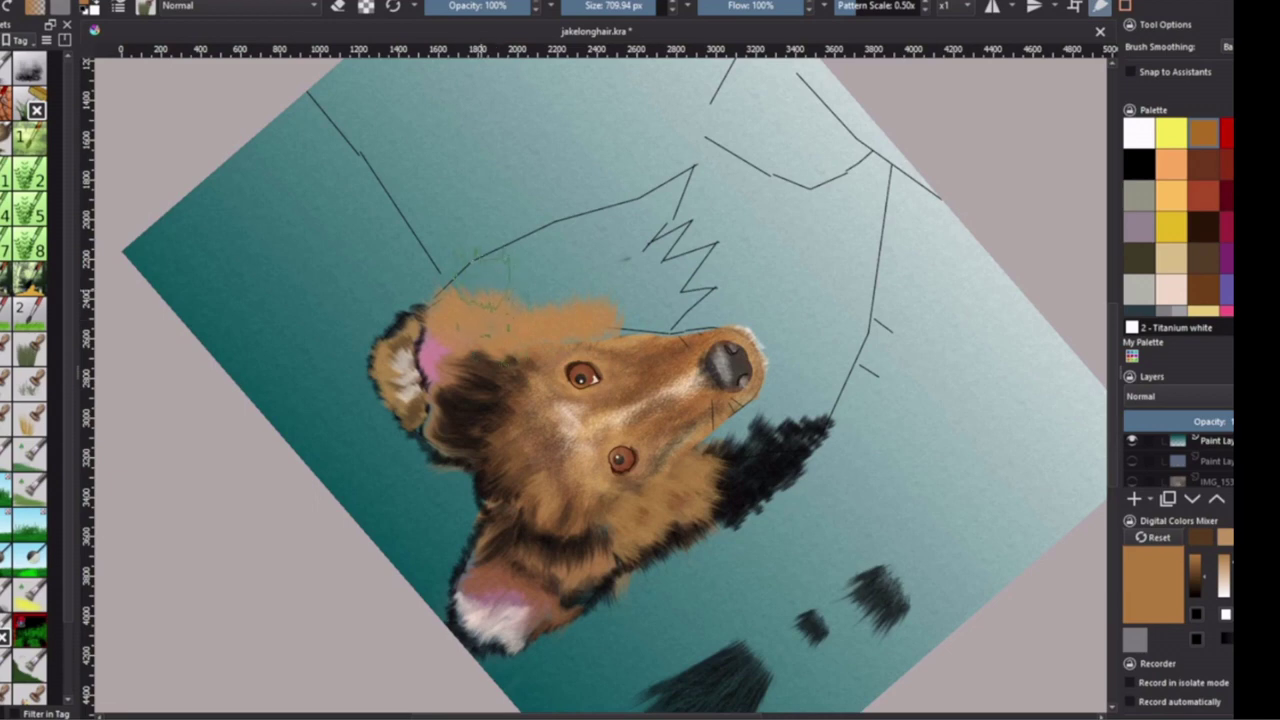
{"action": "left_click_drag", "start_coordinate": [492, 300], "coordinate": [475, 278]}
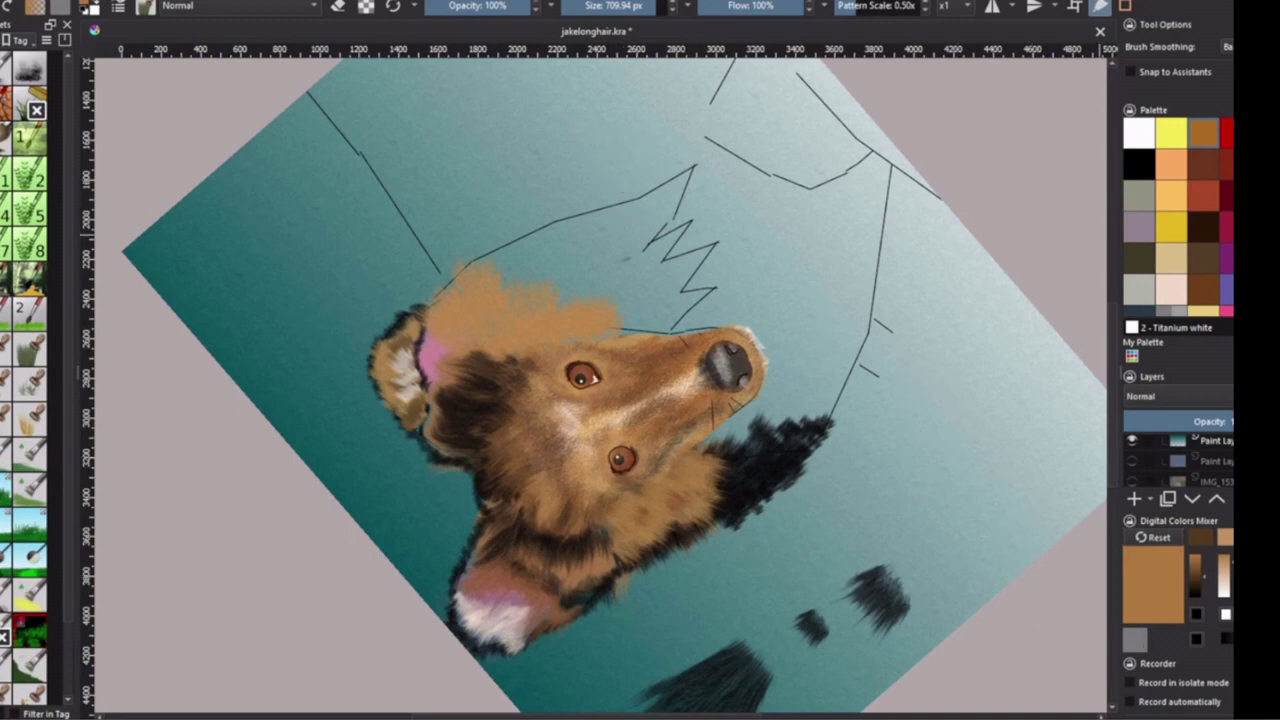
{"action": "key", "text": "4"}
{"action": "key", "text": "4"}
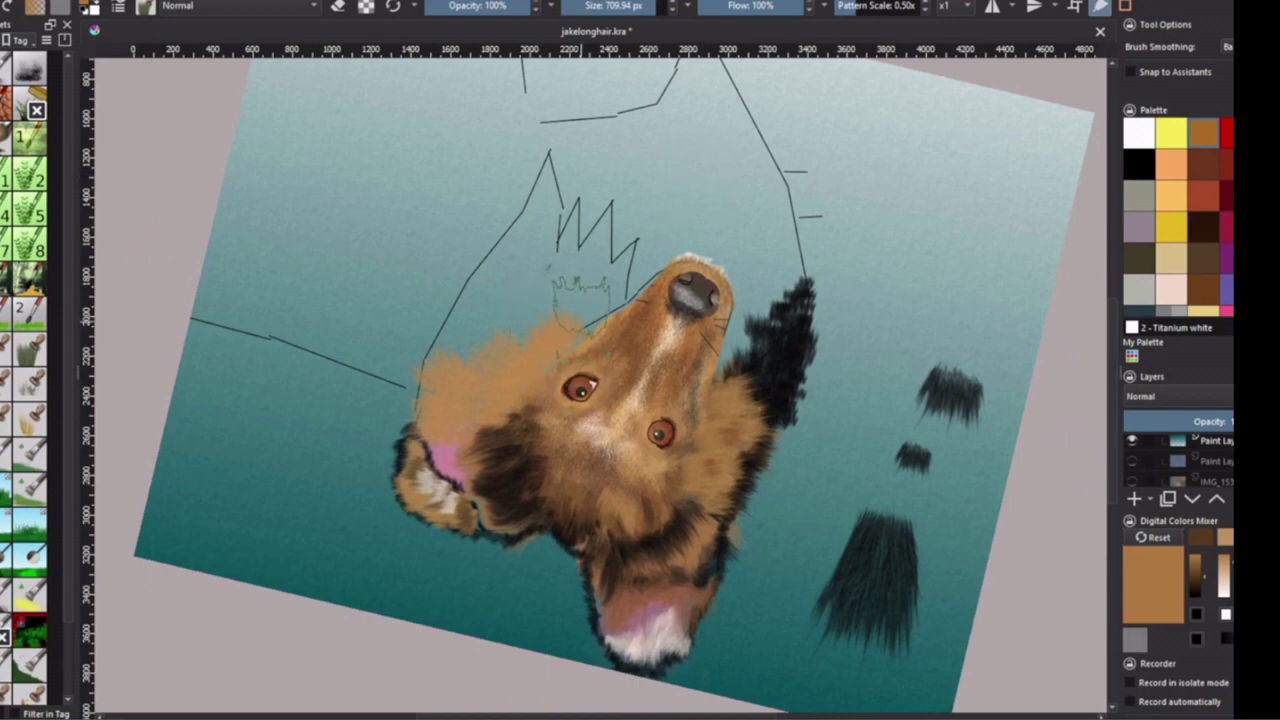
{"action": "mouse_move", "coordinate": [580, 290]}
{"action": "left_mouse_down"}
{"action": "mouse_move", "coordinate": [612, 276]}
{"action": "mouse_move", "coordinate": [565, 320]}
{"action": "mouse_move", "coordinate": [515, 272]}
{"action": "mouse_move", "coordinate": [525, 340]}
{"action": "mouse_move", "coordinate": [475, 325]}
{"action": "mouse_move", "coordinate": [500, 335]}
{"action": "left_mouse_up"}
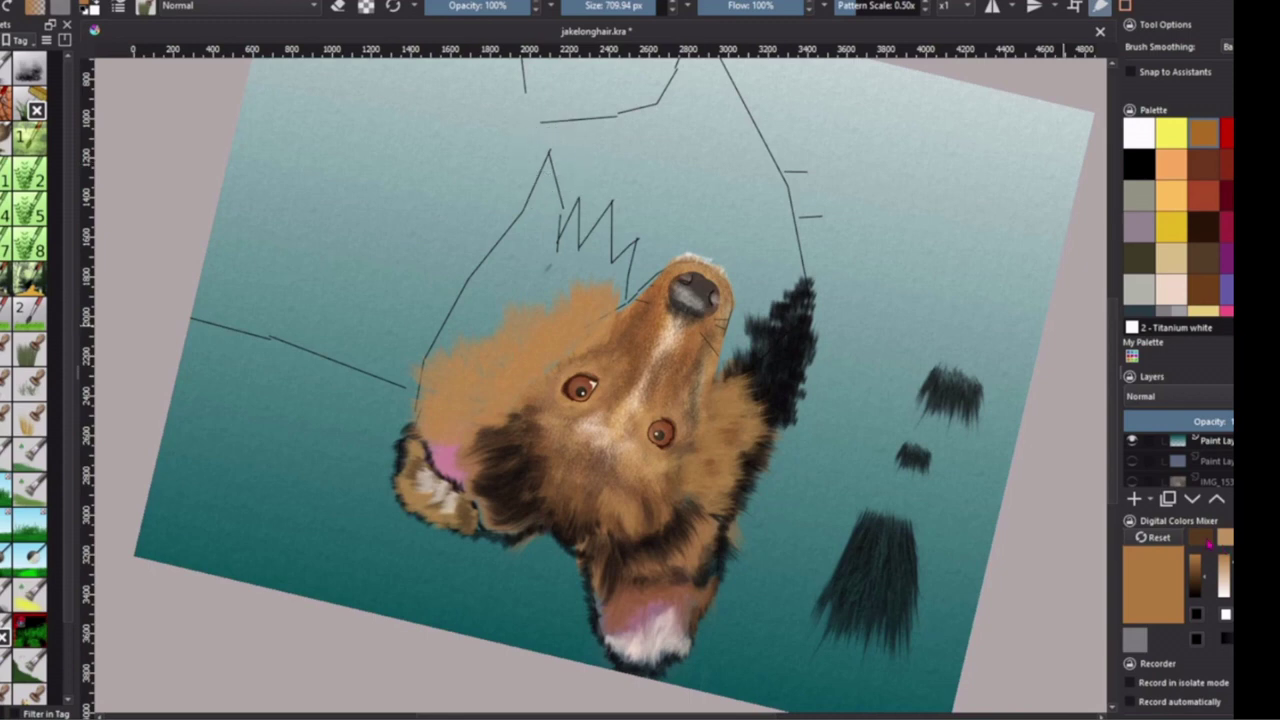
{"action": "left_click", "coordinate": [1206, 541]}
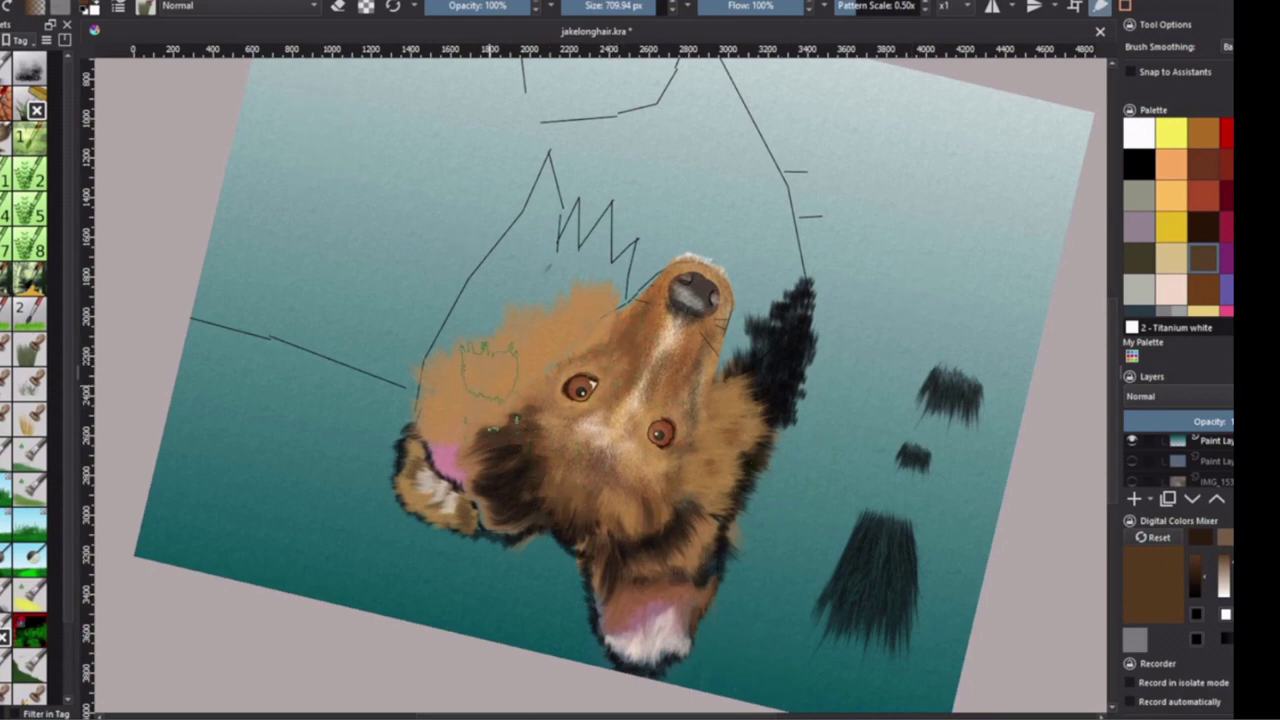
- Paint brown fur strokes near the ear, across the upper head and down its side
{"action": "mouse_move", "coordinate": [488, 368]}
{"action": "left_mouse_down"}
{"action": "mouse_move", "coordinate": [475, 316]}
{"action": "mouse_move", "coordinate": [490, 370]}
{"action": "left_mouse_up"}
{"action": "mouse_move", "coordinate": [495, 310]}
{"action": "left_mouse_down"}
{"action": "mouse_move", "coordinate": [525, 335]}
{"action": "mouse_move", "coordinate": [545, 295]}
{"action": "left_mouse_up"}
{"action": "left_click_drag", "start_coordinate": [530, 340], "coordinate": [555, 300]}
{"action": "mouse_move", "coordinate": [520, 362]}
{"action": "left_mouse_down"}
{"action": "mouse_move", "coordinate": [512, 330]}
{"action": "mouse_move", "coordinate": [535, 333]}
{"action": "mouse_move", "coordinate": [560, 285]}
{"action": "mouse_move", "coordinate": [600, 272]}
{"action": "mouse_move", "coordinate": [565, 285]}
{"action": "mouse_move", "coordinate": [588, 280]}
{"action": "mouse_move", "coordinate": [580, 262]}
{"action": "mouse_move", "coordinate": [612, 262]}
{"action": "mouse_move", "coordinate": [565, 262]}
{"action": "left_mouse_up"}
{"action": "mouse_move", "coordinate": [545, 330]}
{"action": "left_mouse_down"}
{"action": "mouse_move", "coordinate": [550, 280]}
{"action": "mouse_move", "coordinate": [515, 285]}
{"action": "left_mouse_up"}
{"action": "left_click_drag", "start_coordinate": [495, 355], "coordinate": [490, 330]}
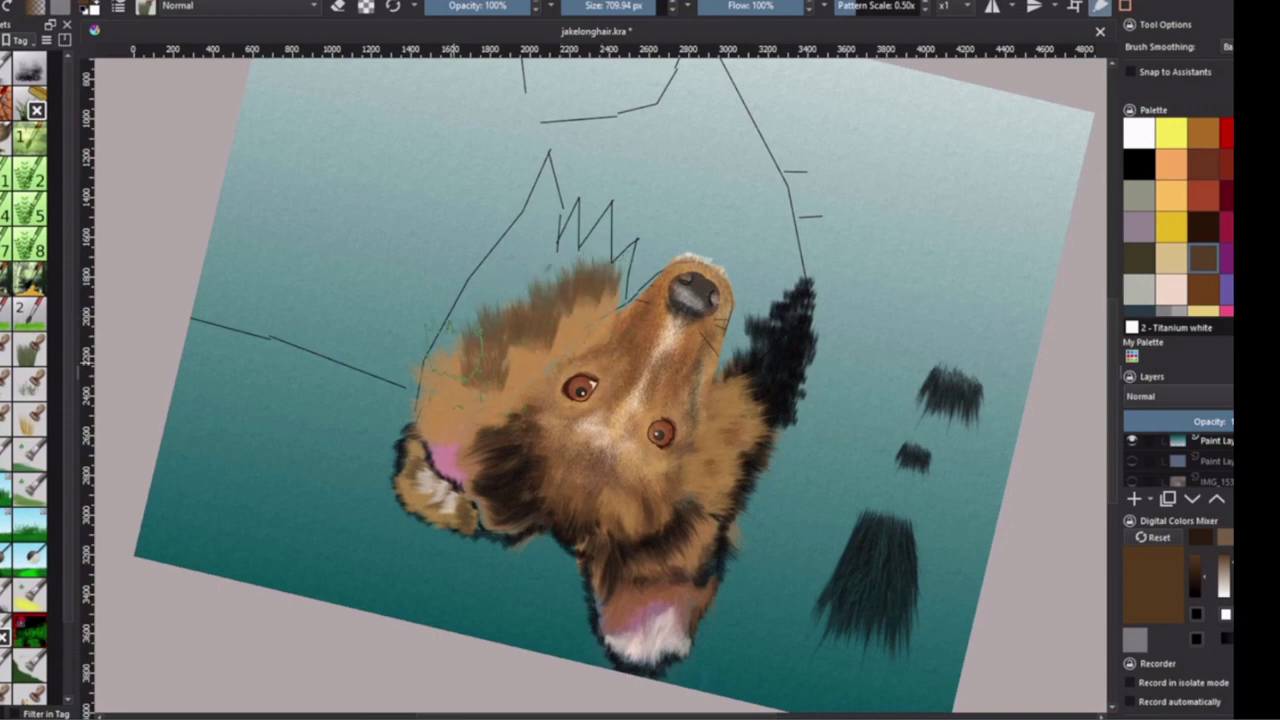
{"action": "left_click_drag", "start_coordinate": [452, 385], "coordinate": [458, 350]}
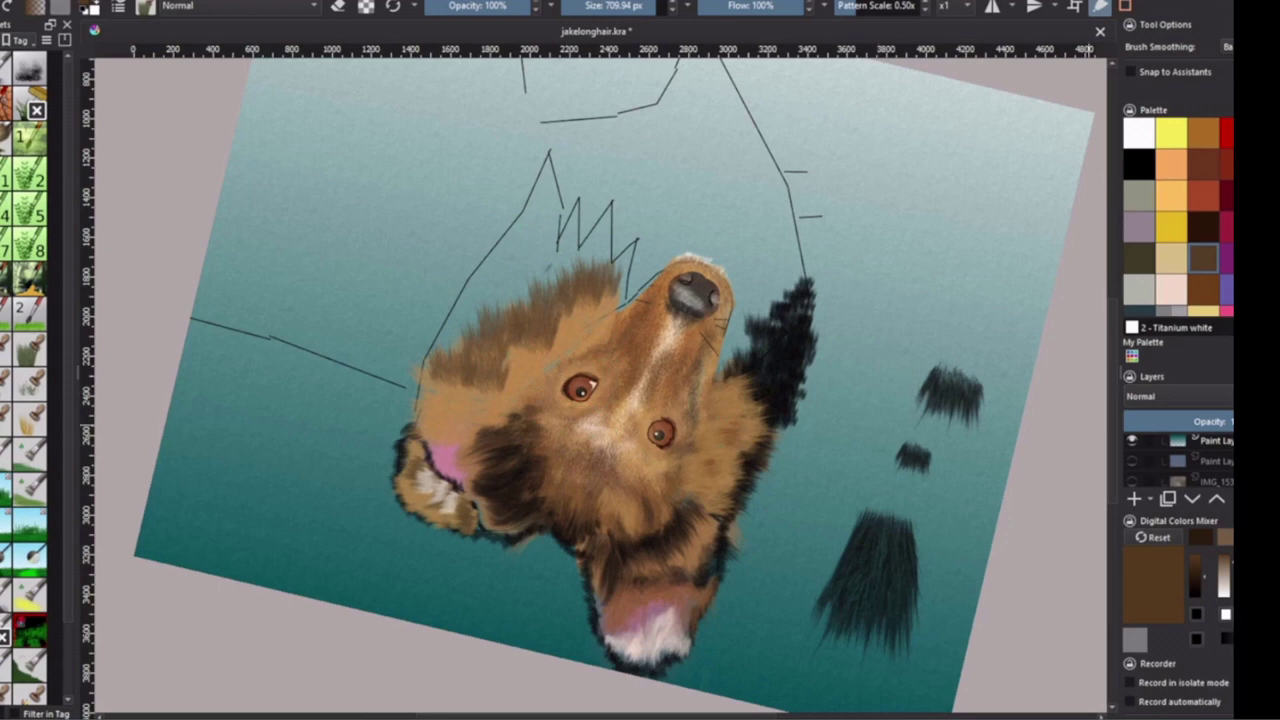
- Switch to black and streak dark fur over the upper head and beside it
{"action": "scroll", "coordinate": [1178, 217], "scroll_direction": "down", "scroll_amount": 3}
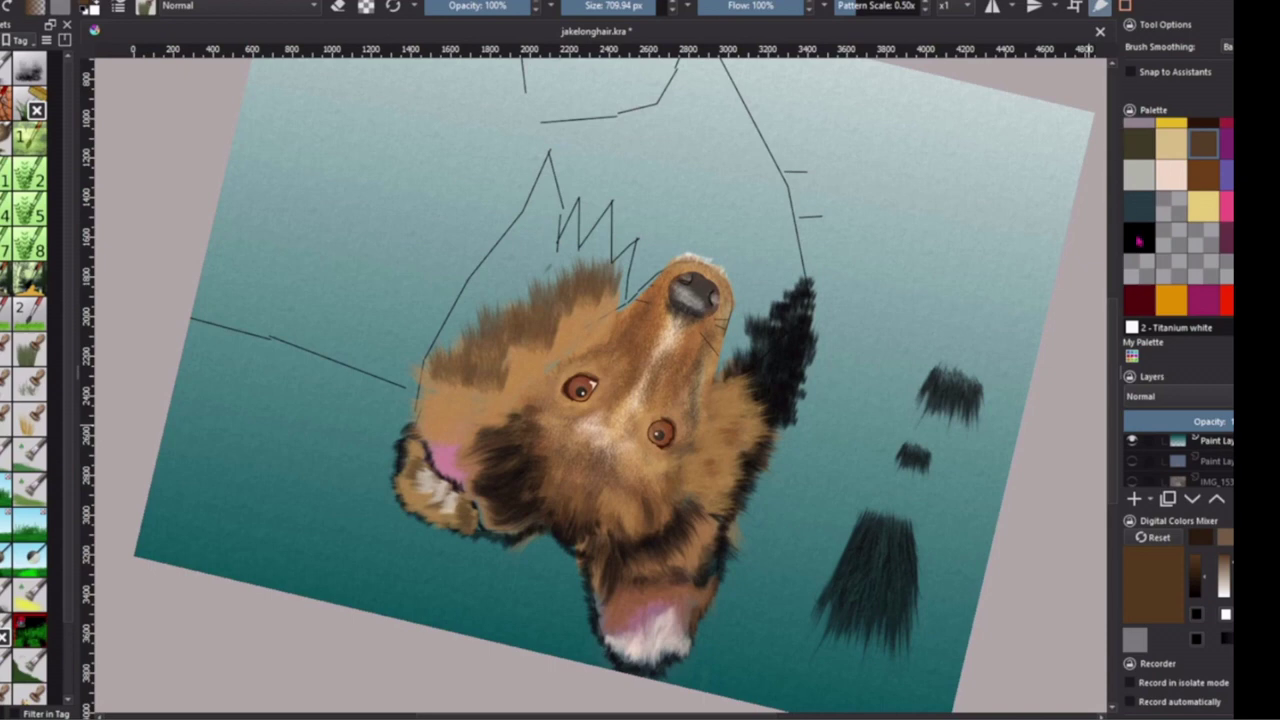
{"action": "left_click", "coordinate": [1138, 238]}
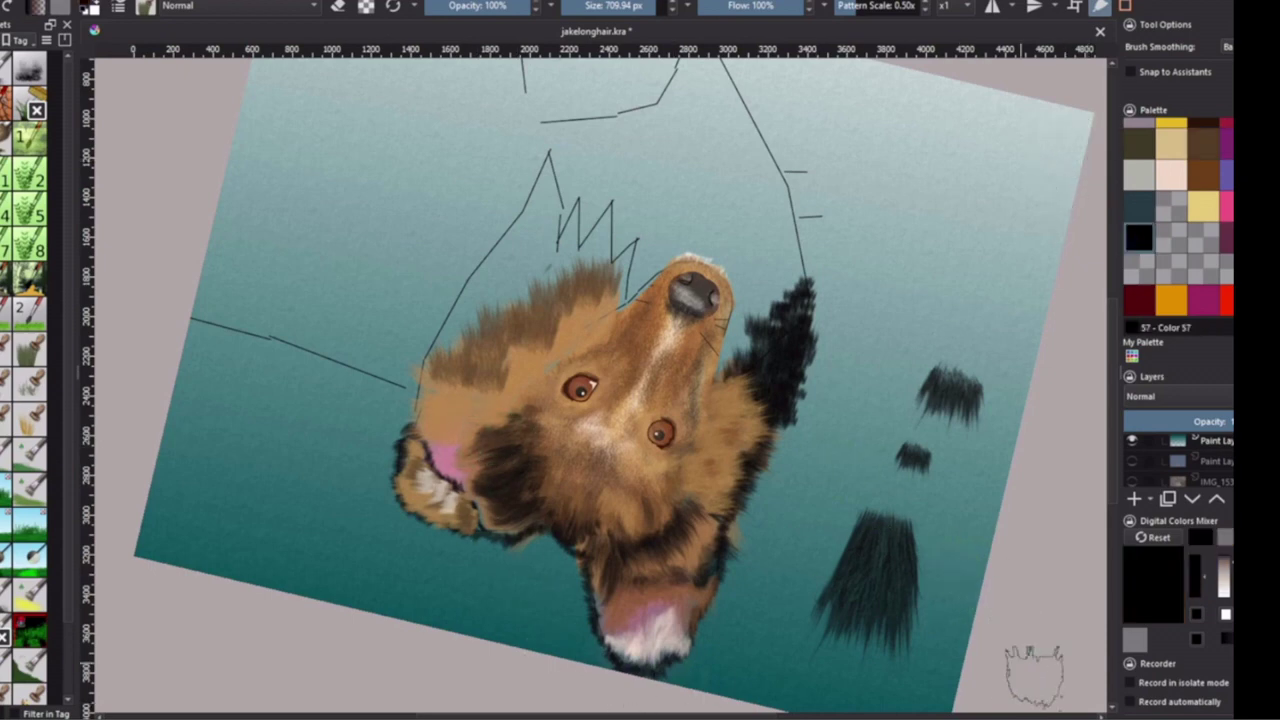
{"action": "mouse_move", "coordinate": [580, 222]}
{"action": "left_mouse_down"}
{"action": "mouse_move", "coordinate": [528, 240]}
{"action": "mouse_move", "coordinate": [490, 290]}
{"action": "left_mouse_up"}
{"action": "mouse_move", "coordinate": [550, 180]}
{"action": "left_mouse_down"}
{"action": "mouse_move", "coordinate": [560, 235]}
{"action": "mouse_move", "coordinate": [470, 320]}
{"action": "left_mouse_up"}
{"action": "left_click_drag", "start_coordinate": [580, 195], "coordinate": [480, 300]}
{"action": "left_click_drag", "start_coordinate": [530, 220], "coordinate": [600, 248]}
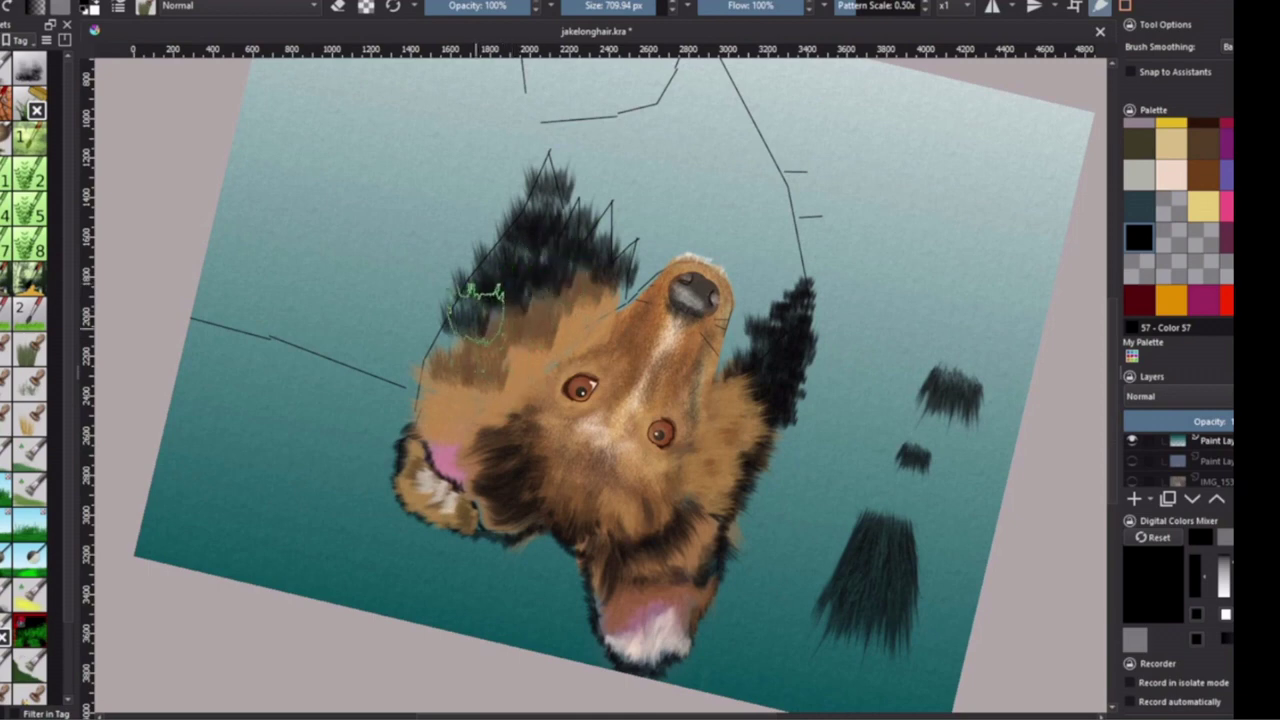
{"action": "left_click_drag", "start_coordinate": [455, 335], "coordinate": [432, 348]}
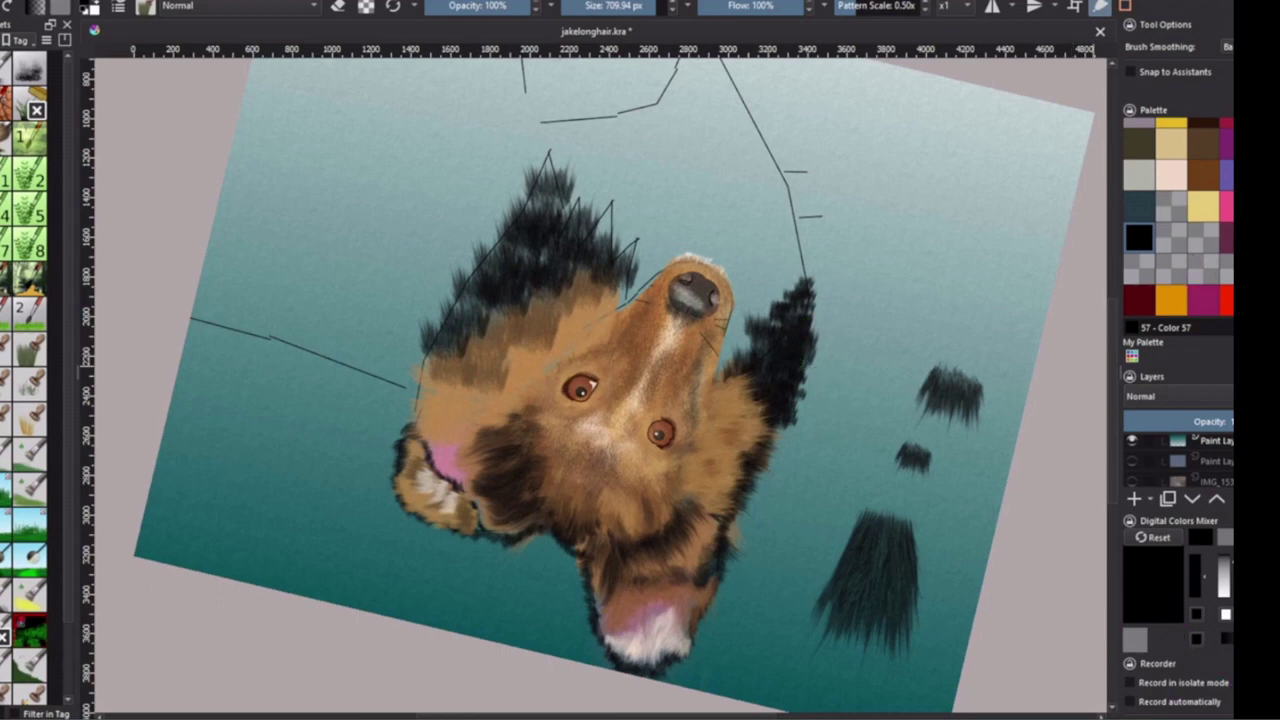
- Add dark fur at the top of the head and load the sky cream colour
{"action": "key", "text": "6"}
{"action": "key", "text": "6"}
{"action": "key", "text": "6"}
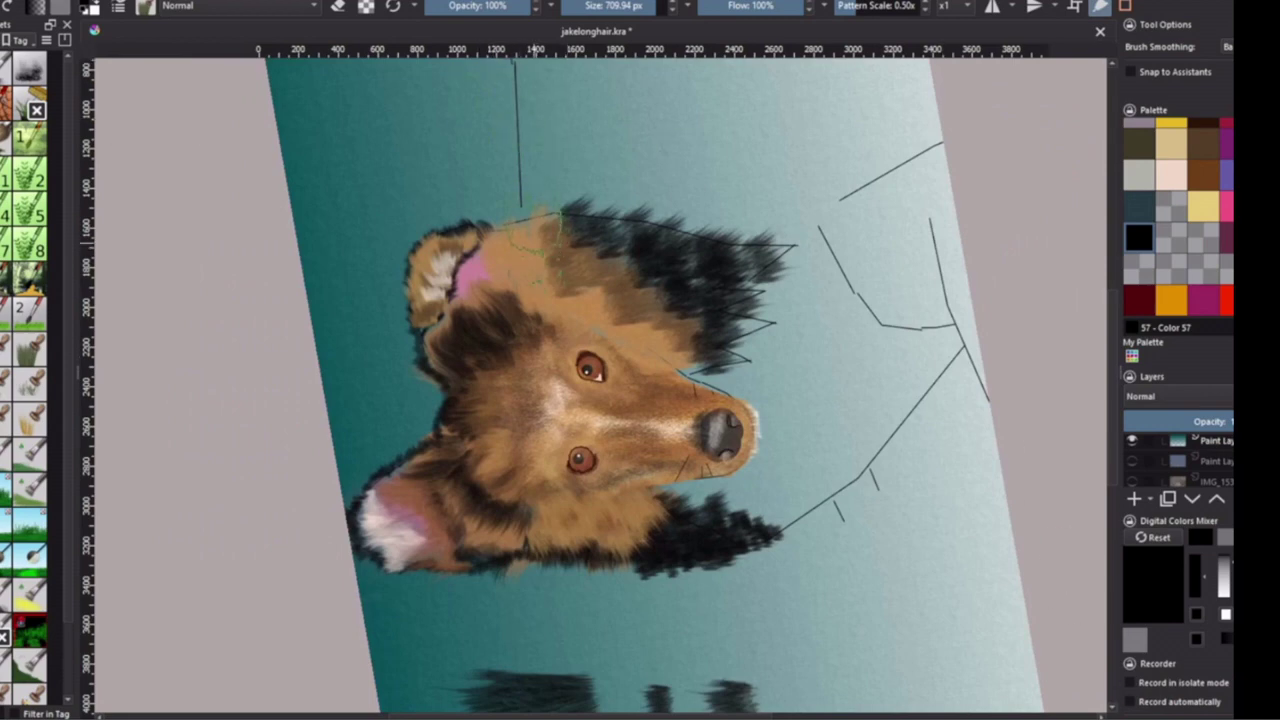
{"action": "mouse_move", "coordinate": [556, 226]}
{"action": "left_mouse_down"}
{"action": "mouse_move", "coordinate": [568, 218]}
{"action": "mouse_move", "coordinate": [562, 250]}
{"action": "mouse_move", "coordinate": [525, 240]}
{"action": "left_mouse_up"}
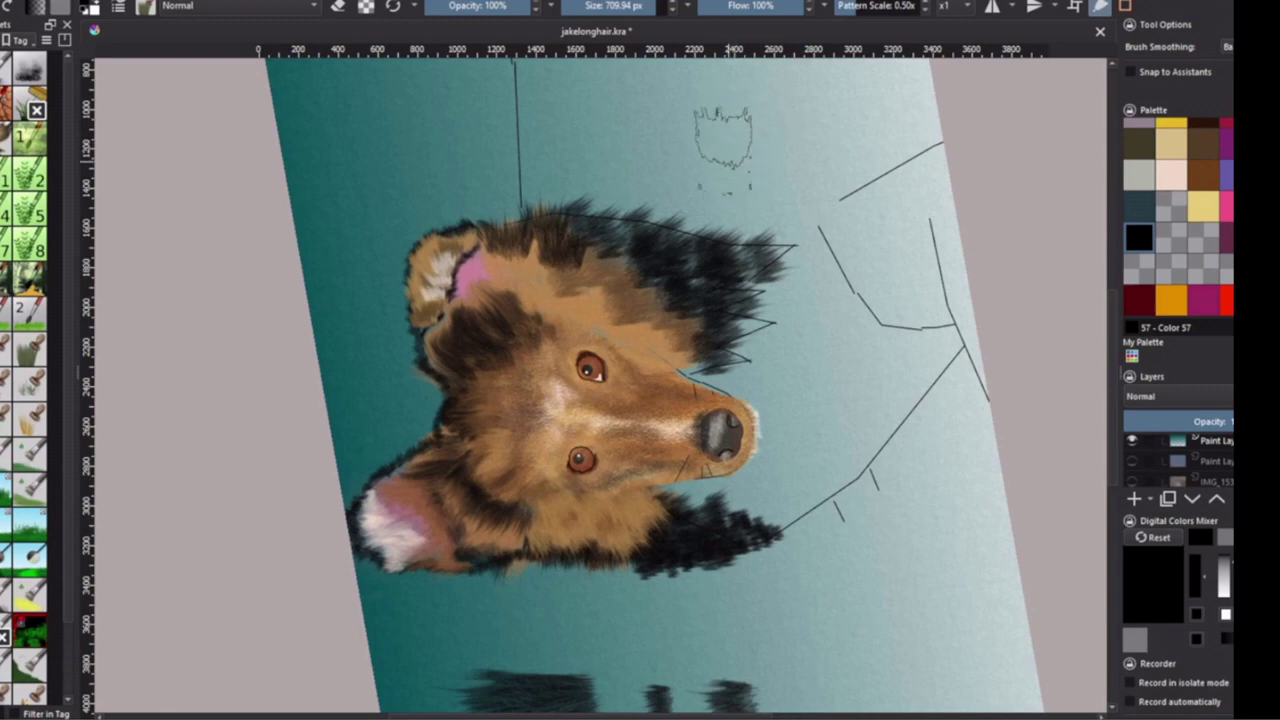
{"action": "left_click", "coordinate": [1180, 180]}
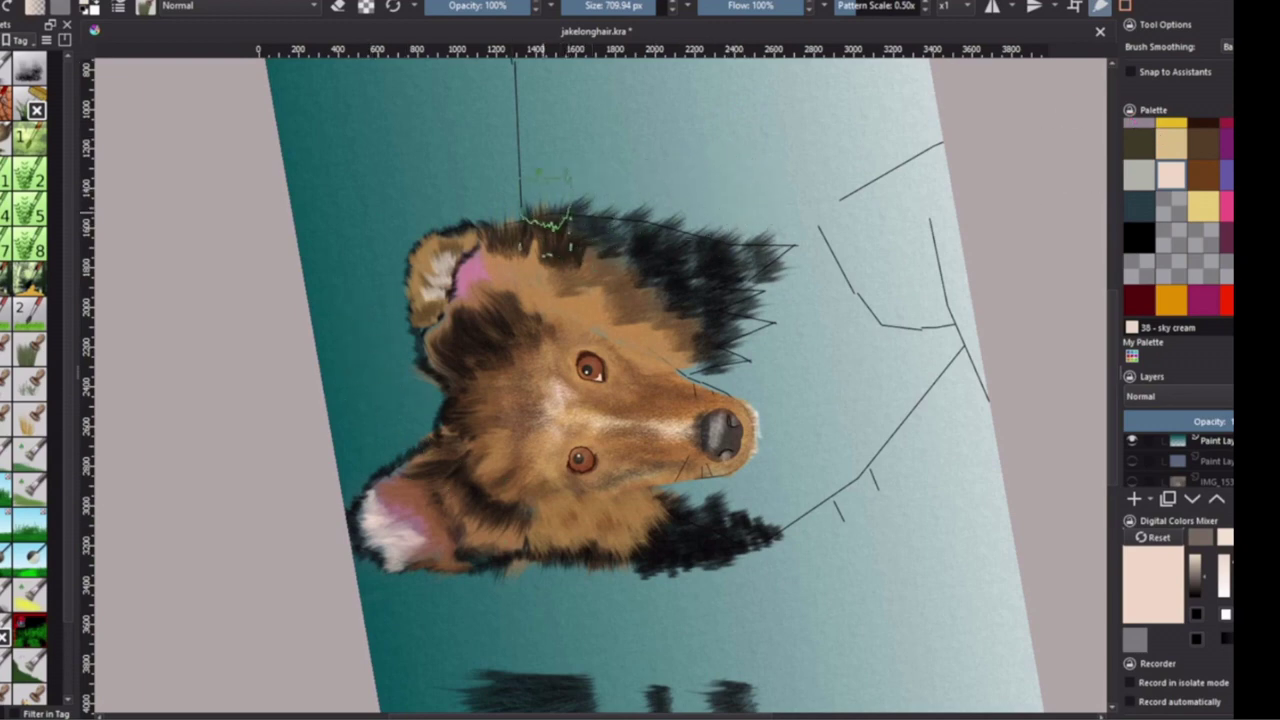
- Paint cream hair strokes above the head, growing the patch to the right and upward
{"action": "left_click_drag", "start_coordinate": [550, 222], "coordinate": [612, 210]}
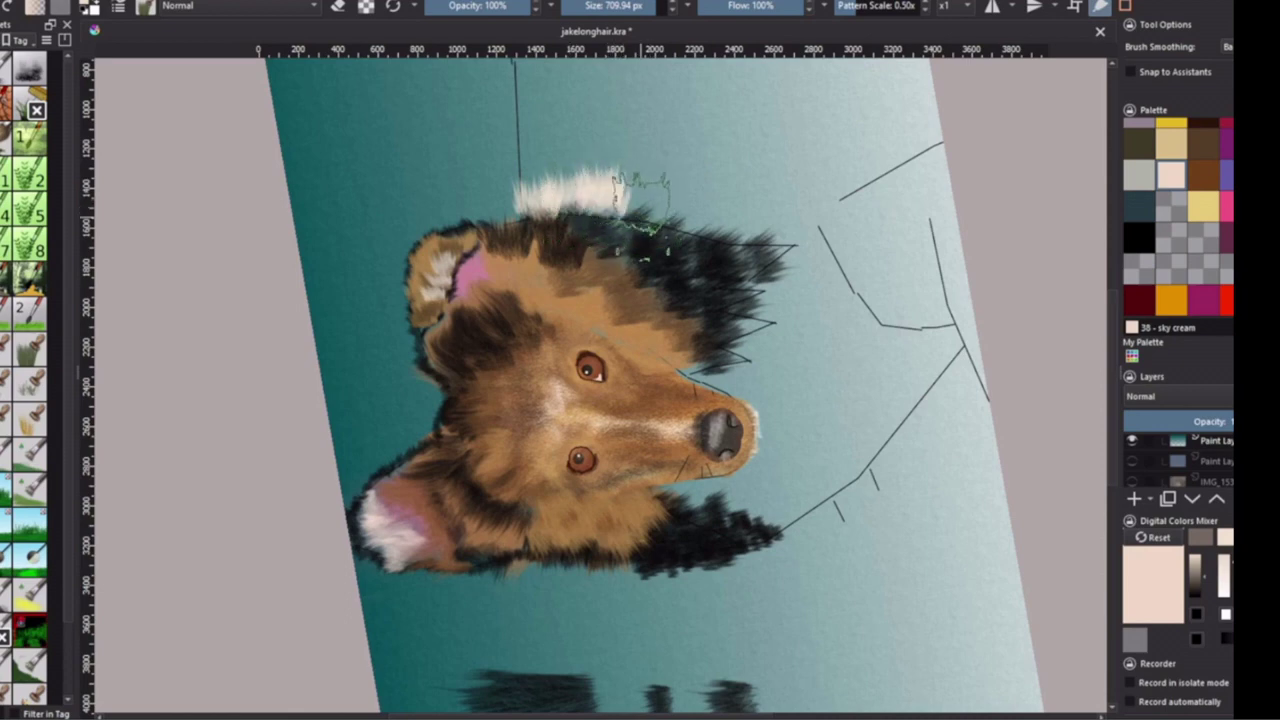
{"action": "left_click_drag", "start_coordinate": [640, 215], "coordinate": [680, 212]}
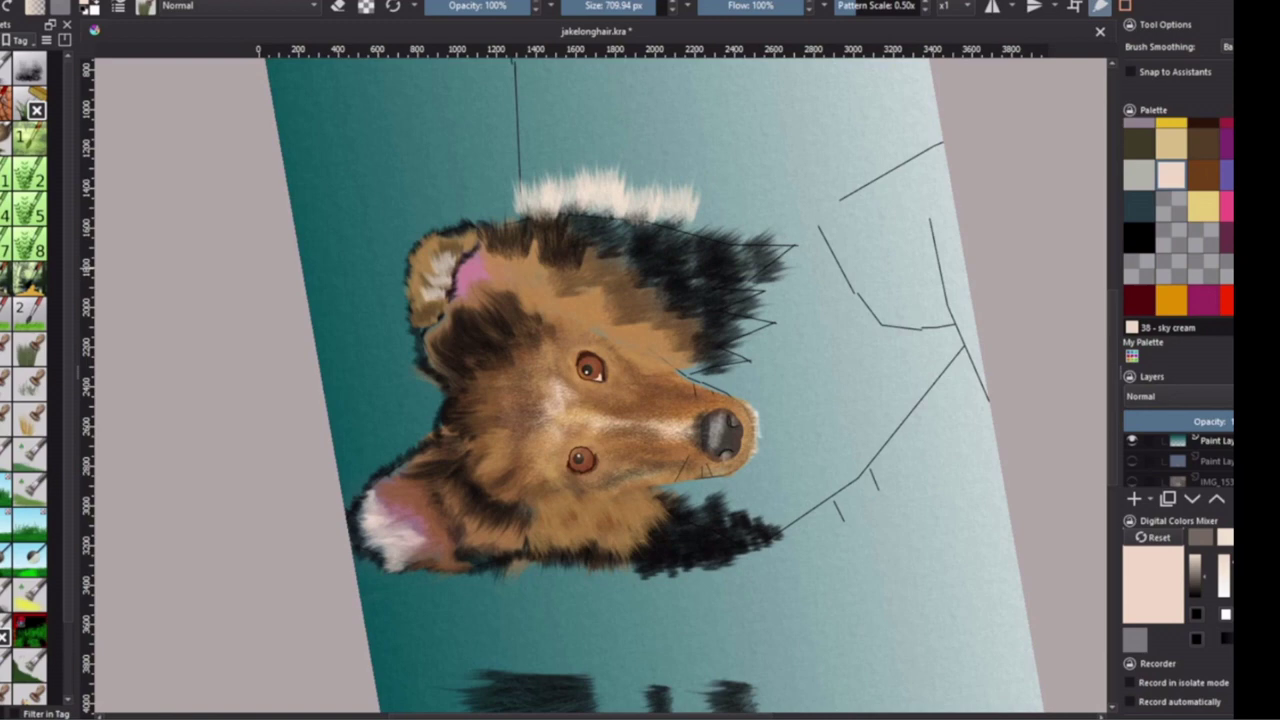
{"action": "key", "text": "4"}
{"action": "key", "text": "4"}
{"action": "key", "text": "4"}
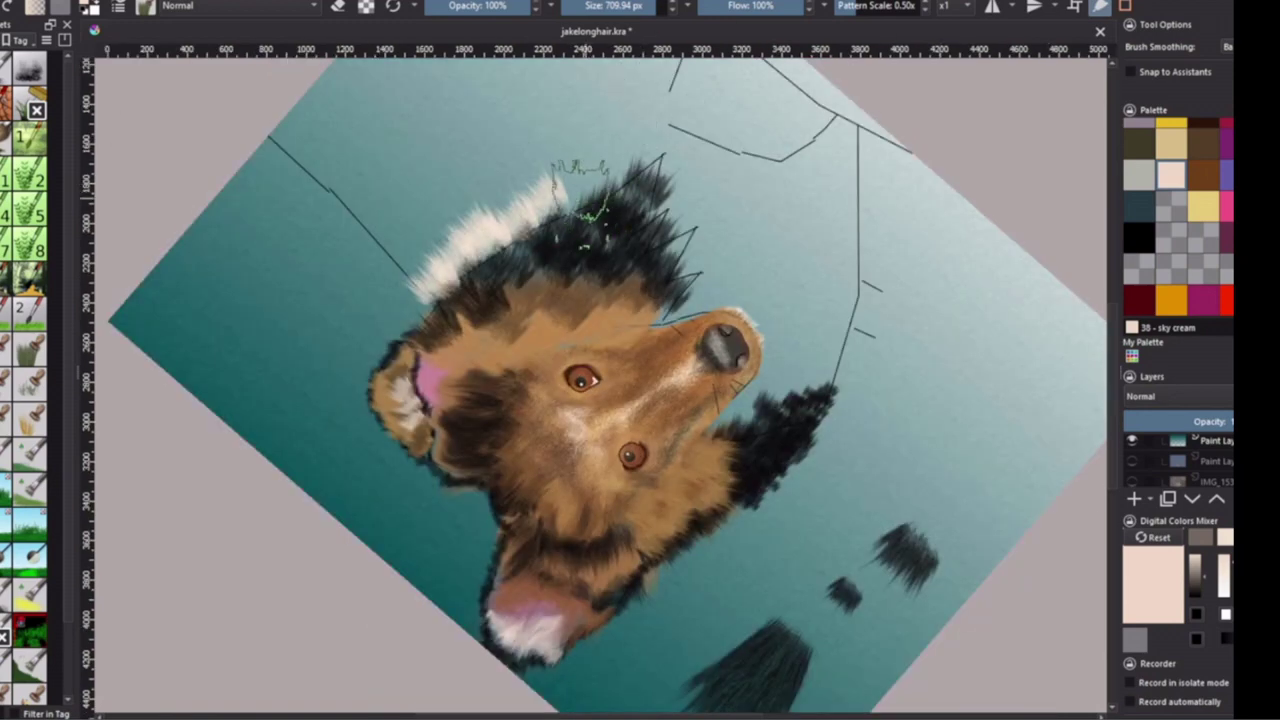
{"action": "mouse_move", "coordinate": [585, 215]}
{"action": "left_mouse_down"}
{"action": "mouse_move", "coordinate": [600, 200]}
{"action": "mouse_move", "coordinate": [622, 212]}
{"action": "left_mouse_up"}
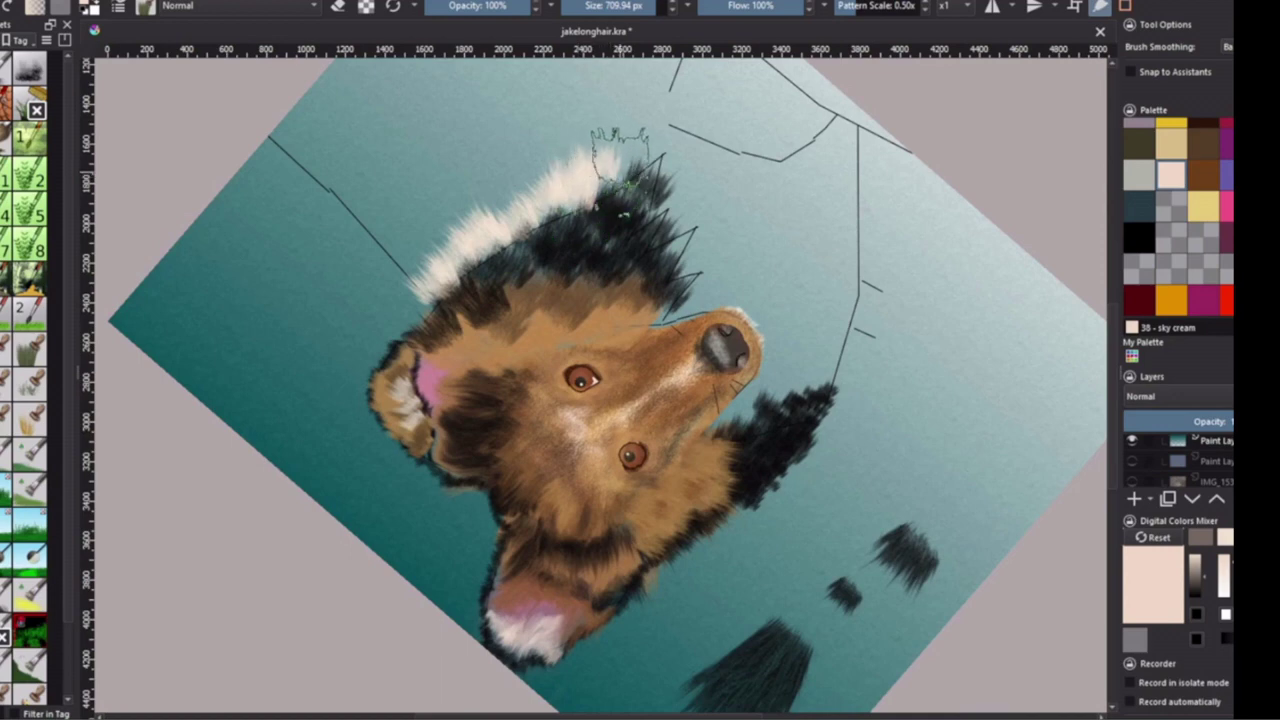
{"action": "left_click_drag", "start_coordinate": [612, 148], "coordinate": [642, 138]}
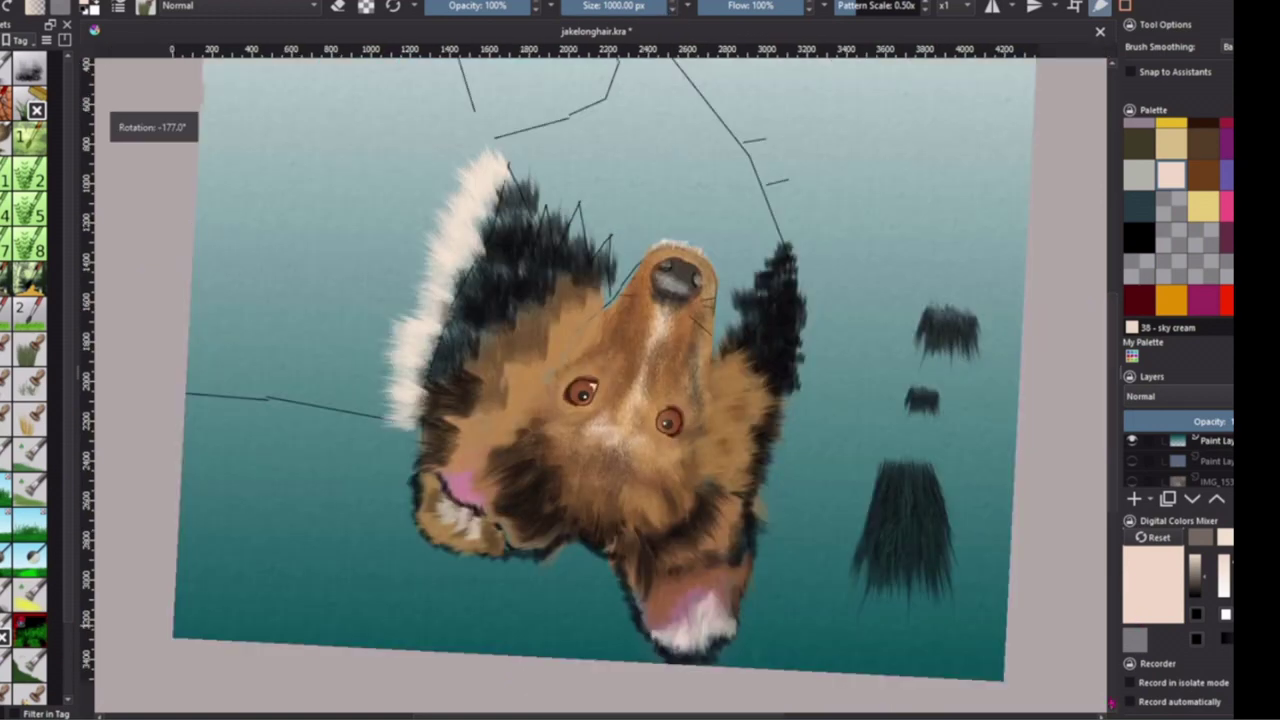
- Paint cream fur over the dark patch below the chin, out toward the nose and teal background
{"action": "left_click_drag", "start_coordinate": [580, 105], "coordinate": [620, 190]}
{"action": "mouse_move", "coordinate": [500, 135]}
{"action": "left_mouse_down"}
{"action": "mouse_move", "coordinate": [580, 205]}
{"action": "mouse_move", "coordinate": [530, 150]}
{"action": "mouse_move", "coordinate": [555, 185]}
{"action": "mouse_move", "coordinate": [595, 195]}
{"action": "mouse_move", "coordinate": [585, 185]}
{"action": "left_mouse_up"}
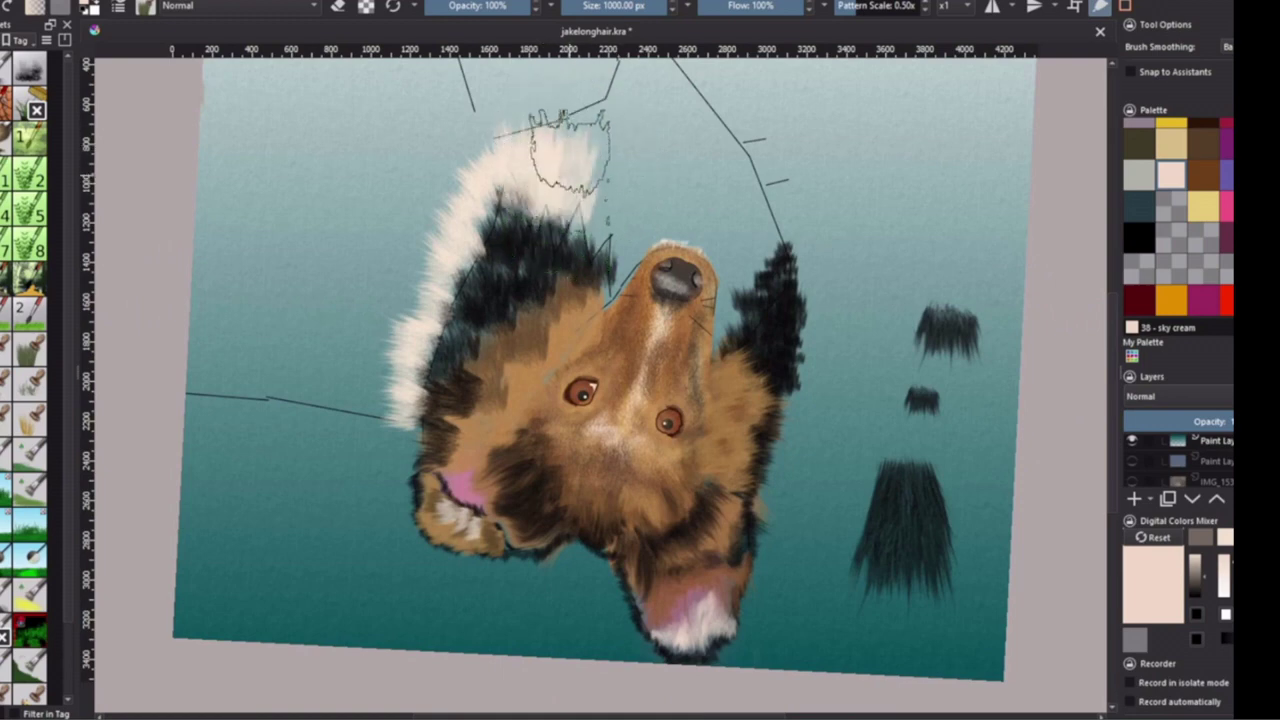
{"action": "left_click_drag", "start_coordinate": [565, 140], "coordinate": [590, 175]}
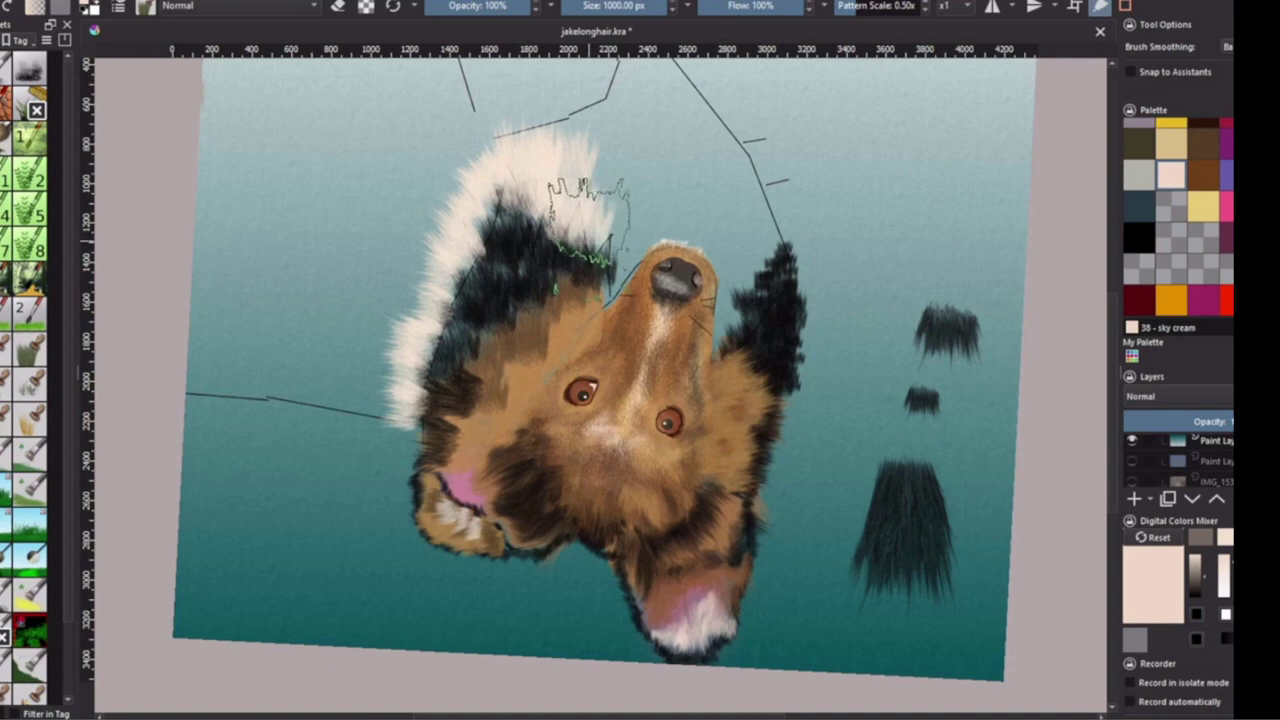
{"action": "mouse_move", "coordinate": [610, 225]}
{"action": "left_mouse_down"}
{"action": "mouse_move", "coordinate": [600, 240]}
{"action": "mouse_move", "coordinate": [620, 180]}
{"action": "left_mouse_up"}
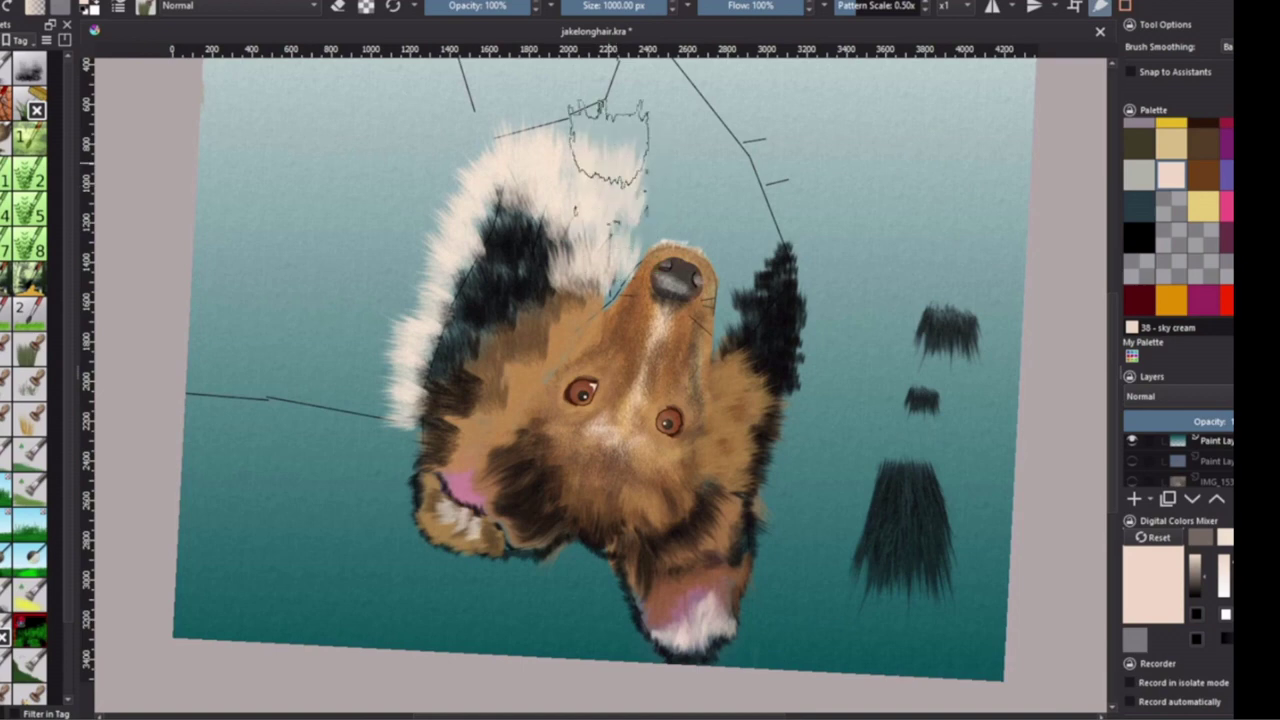
{"action": "left_click_drag", "start_coordinate": [582, 140], "coordinate": [642, 210]}
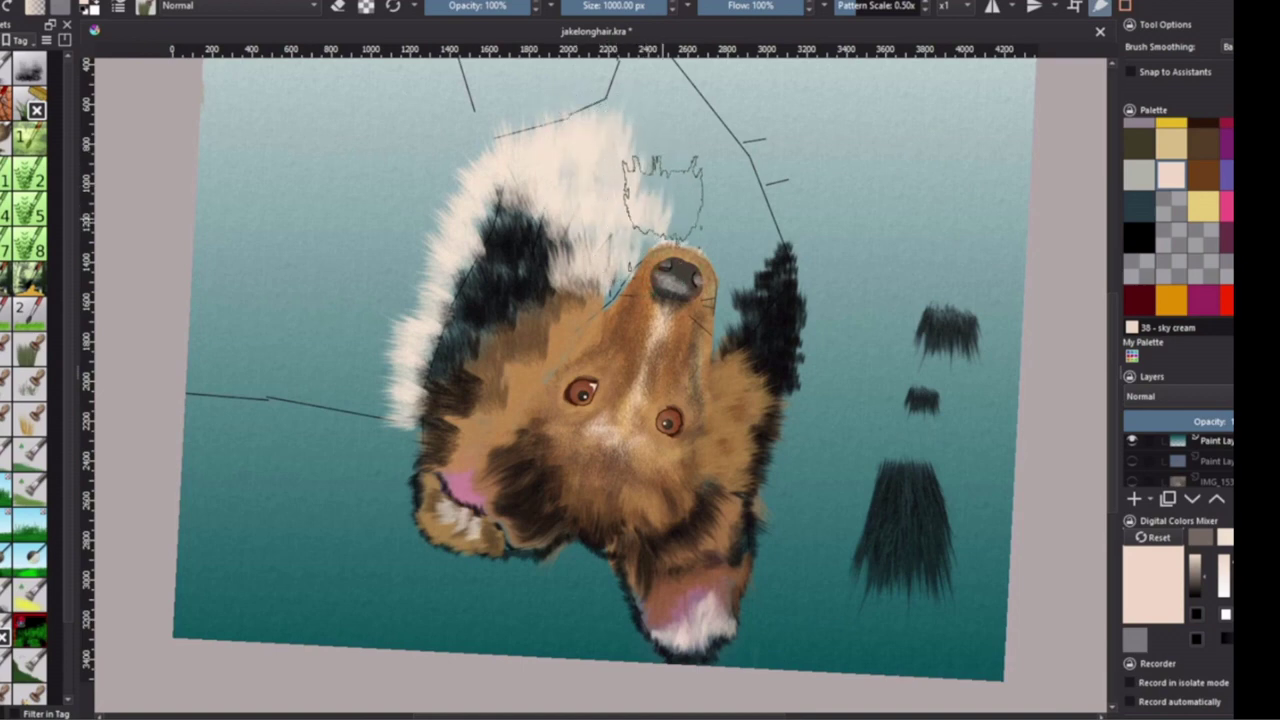
{"action": "mouse_move", "coordinate": [644, 211]}
{"action": "left_mouse_down"}
{"action": "mouse_move", "coordinate": [650, 95]}
{"action": "mouse_move", "coordinate": [625, 100]}
{"action": "mouse_move", "coordinate": [705, 105]}
{"action": "mouse_move", "coordinate": [614, 250]}
{"action": "mouse_move", "coordinate": [697, 217]}
{"action": "mouse_move", "coordinate": [686, 196]}
{"action": "mouse_move", "coordinate": [722, 152]}
{"action": "mouse_move", "coordinate": [748, 178]}
{"action": "mouse_move", "coordinate": [738, 205]}
{"action": "mouse_move", "coordinate": [761, 234]}
{"action": "mouse_move", "coordinate": [700, 210]}
{"action": "mouse_move", "coordinate": [743, 257]}
{"action": "mouse_move", "coordinate": [752, 318]}
{"action": "left_mouse_up"}
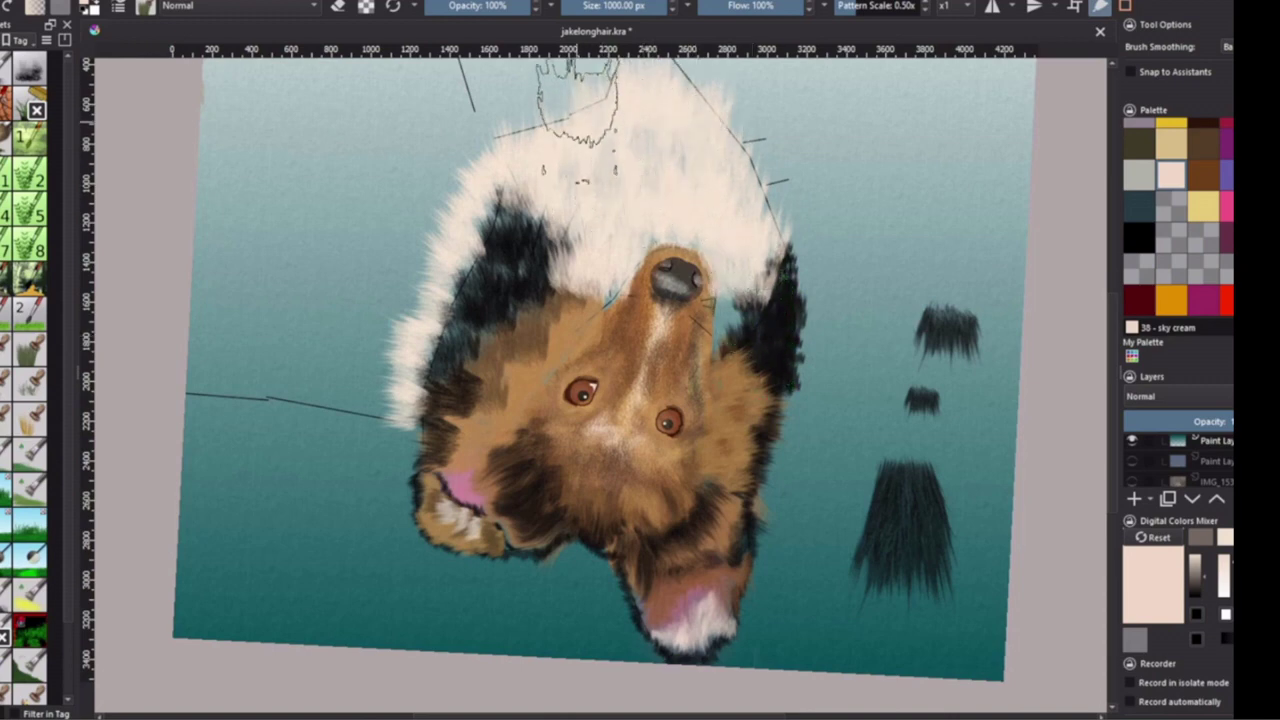
{"action": "left_click_drag", "start_coordinate": [533, 115], "coordinate": [514, 130]}
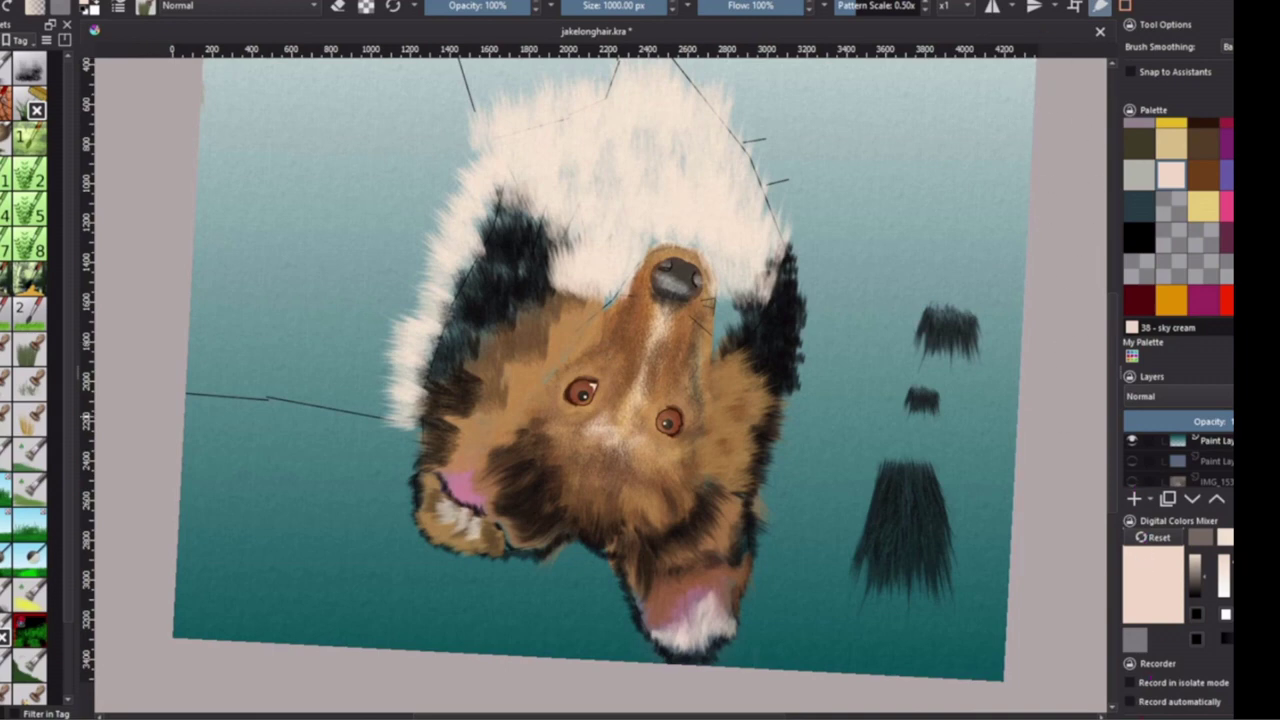
{"action": "key", "text": "ctrl+]"}
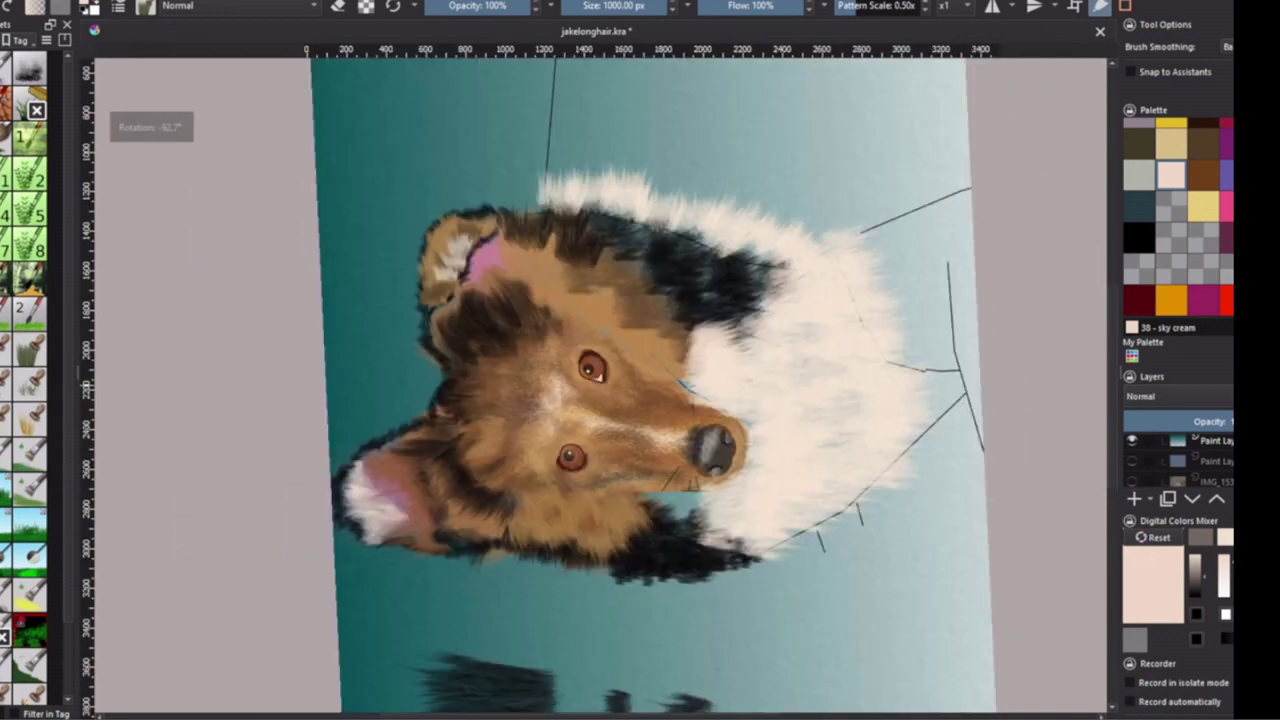
- Paint cream over the grey shading and dark patches around the nose at about 245 px, then load black
{"action": "key", "text": "ctrl+]"}
{"action": "key", "text": "ctrl+]"}
{"action": "key", "text": "ctrl+]"}
{"action": "key", "text": "ctrl+]"}
{"action": "key", "text": "ctrl+]"}
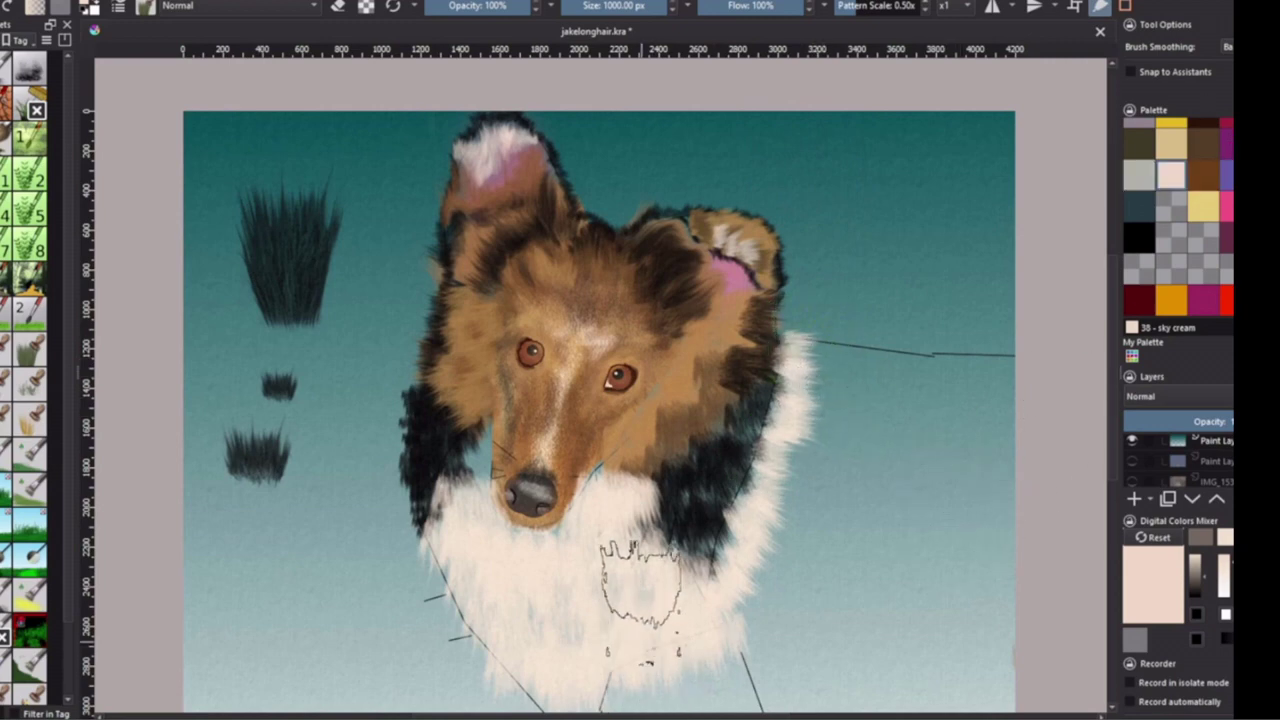
{"action": "left_click_drag", "start_coordinate": [637, 535], "coordinate": [669, 640]}
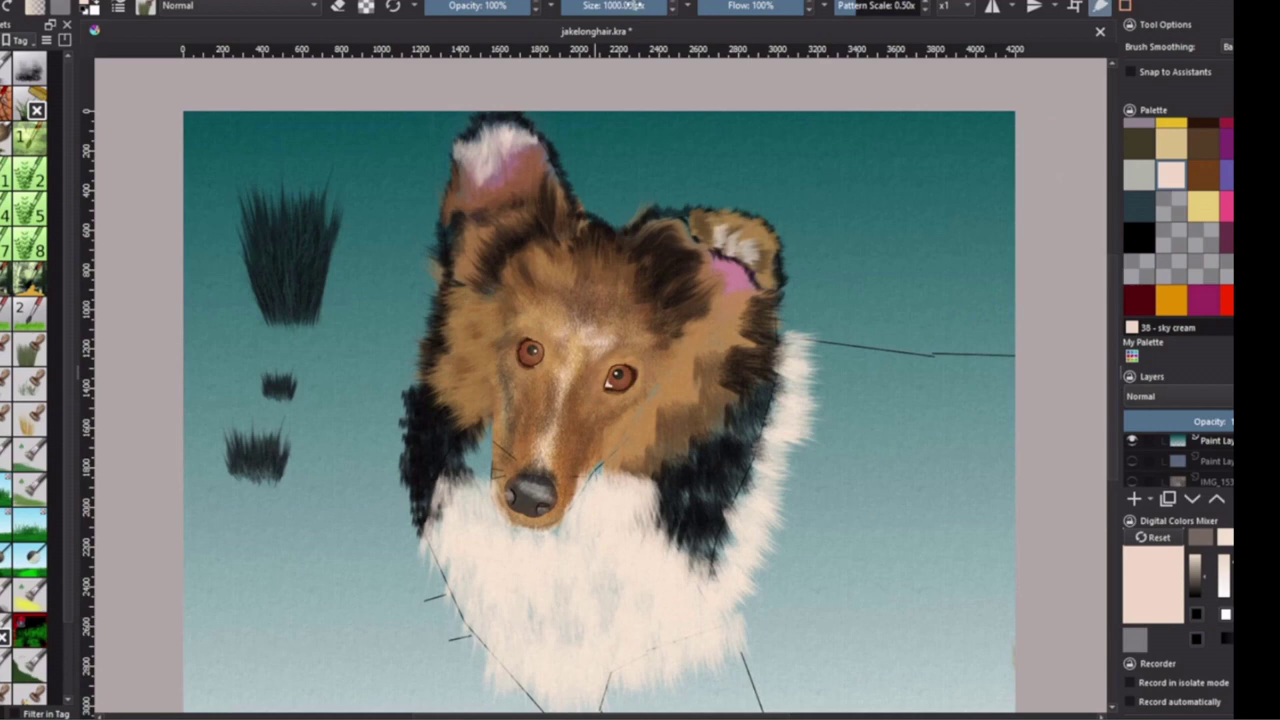
{"action": "left_click", "coordinate": [627, 5]}
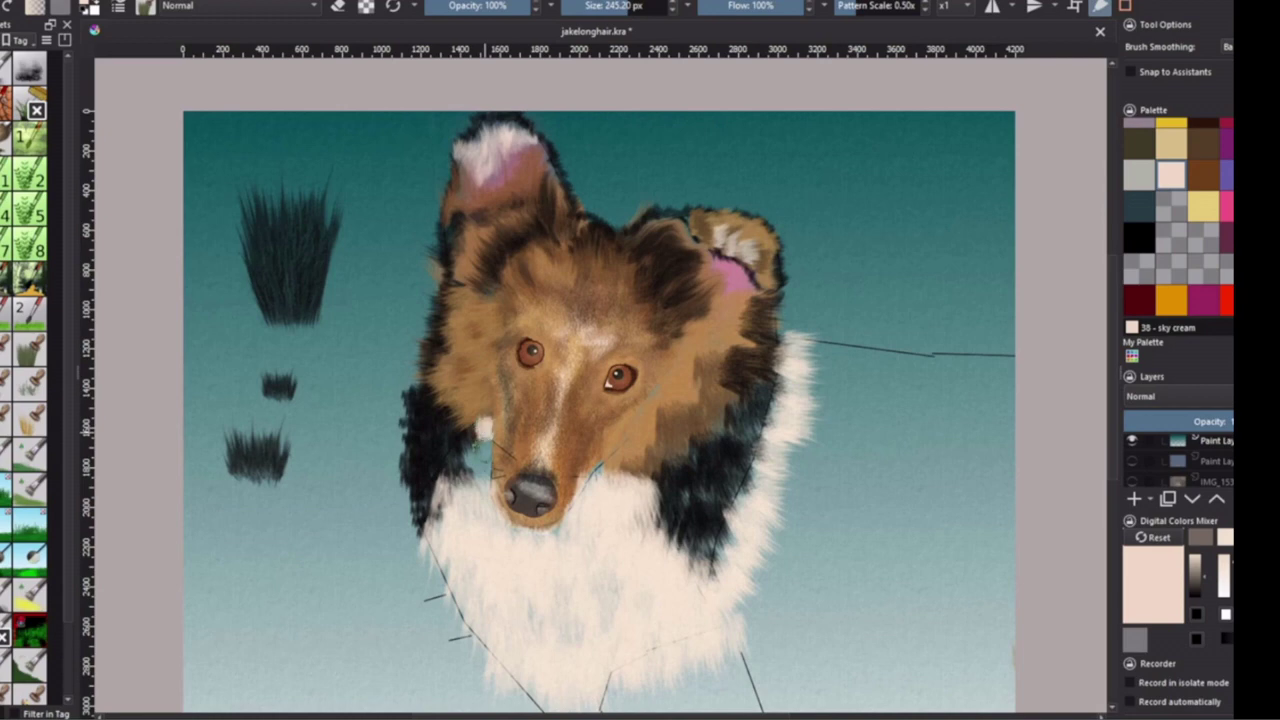
{"action": "left_click_drag", "start_coordinate": [482, 440], "coordinate": [452, 482]}
{"action": "left_click_drag", "start_coordinate": [600, 400], "coordinate": [775, 370]}
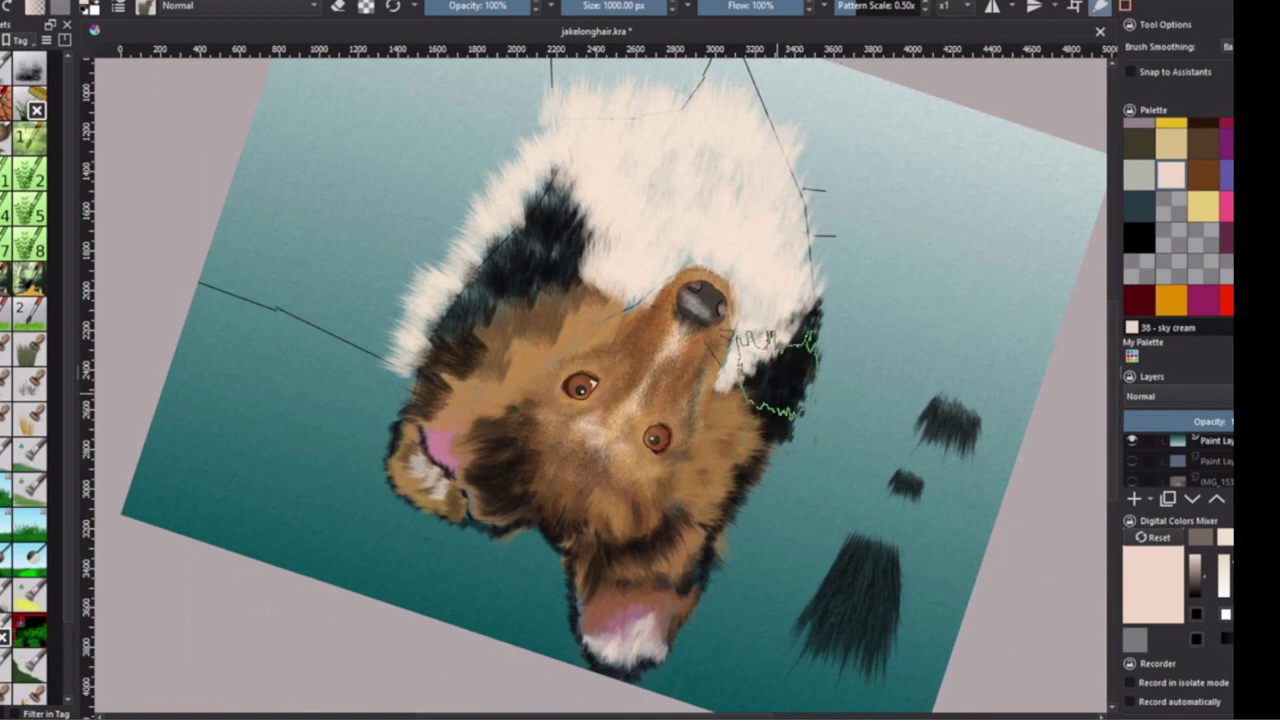
{"action": "left_click_drag", "start_coordinate": [778, 350], "coordinate": [770, 390]}
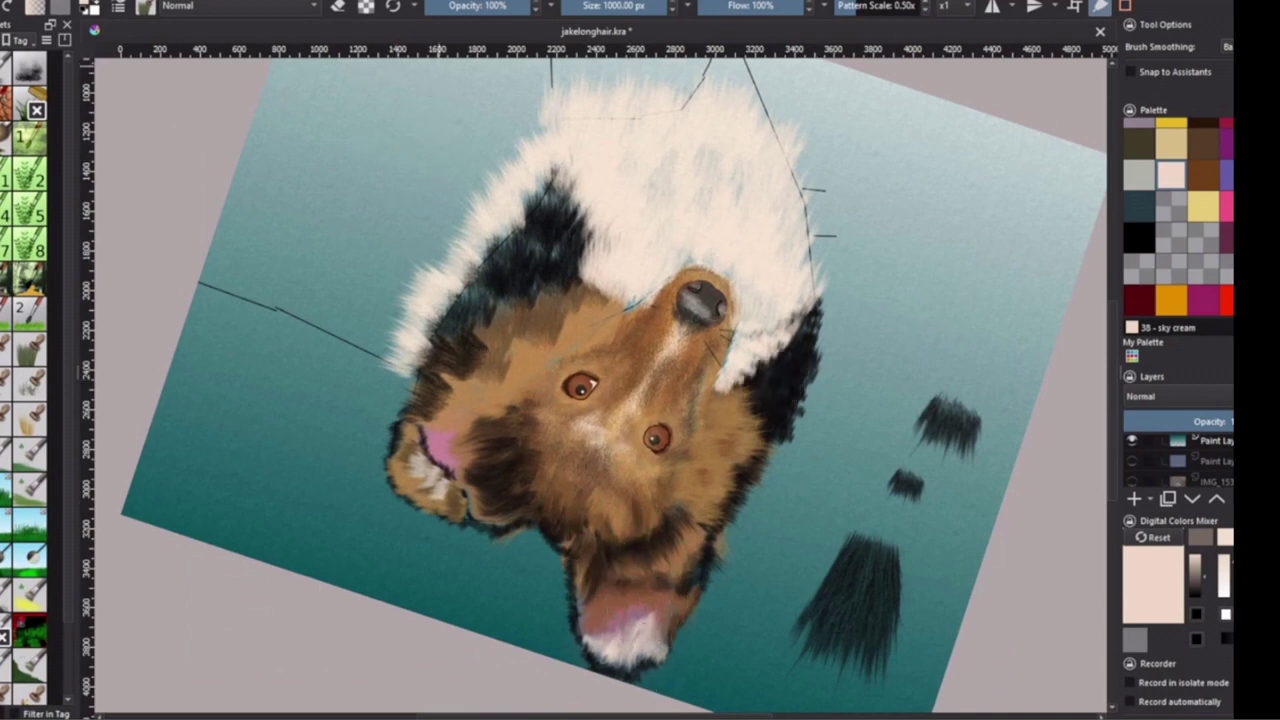
{"action": "left_click", "coordinate": [1138, 240]}
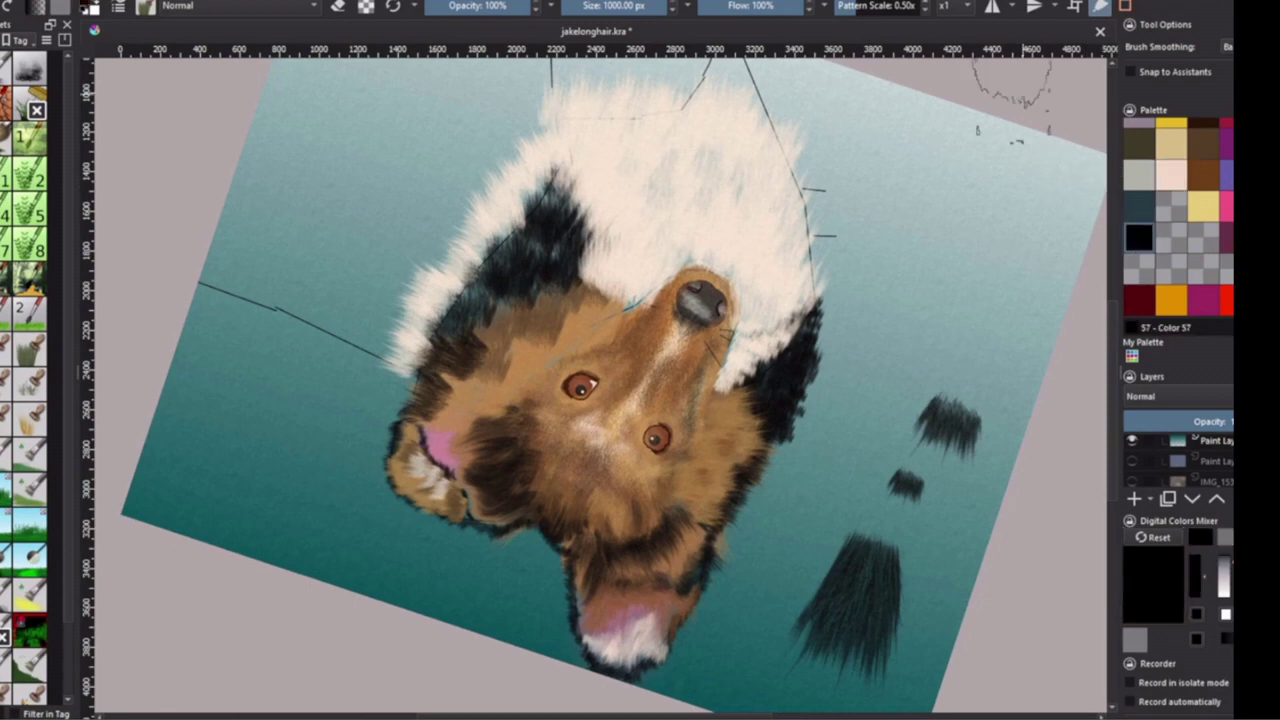
- Paint spiky black fur along the cream ruff's edges on both sides of the muzzle
{"action": "left_click_drag", "start_coordinate": [793, 306], "coordinate": [808, 290]}
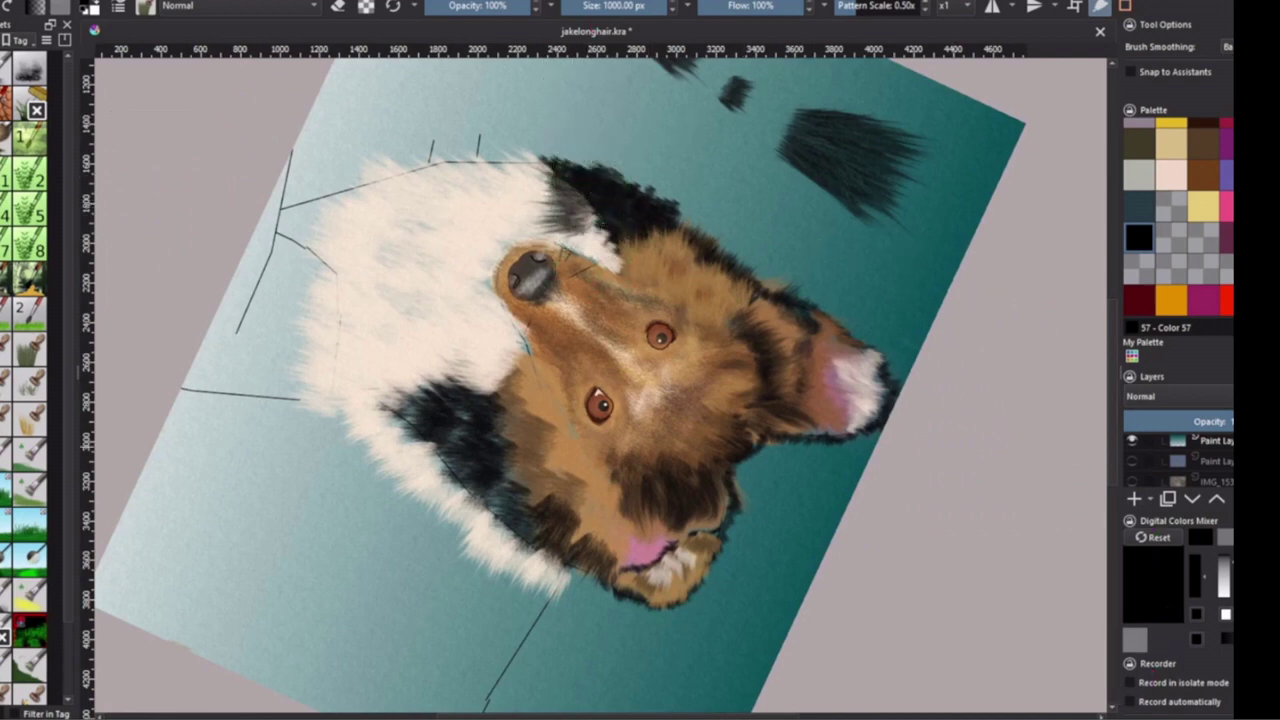
{"action": "key", "text": "6"}
{"action": "key", "text": "6"}
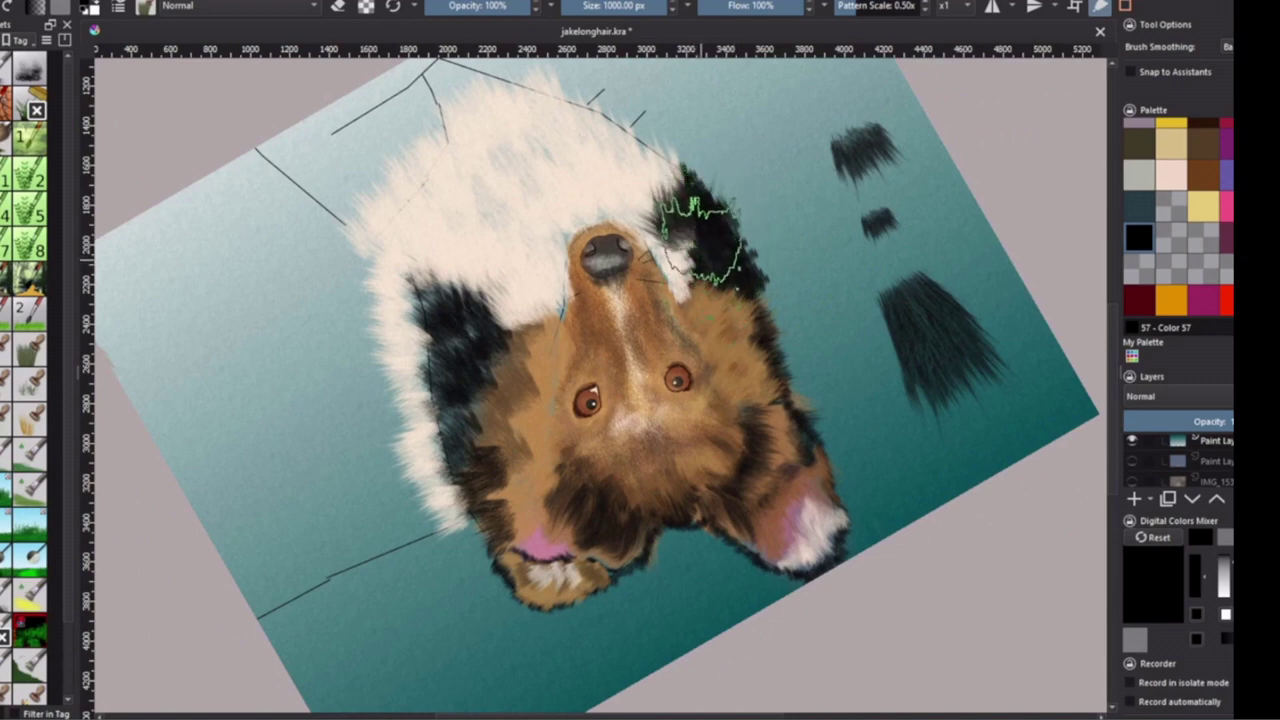
{"action": "left_click_drag", "start_coordinate": [700, 240], "coordinate": [680, 230]}
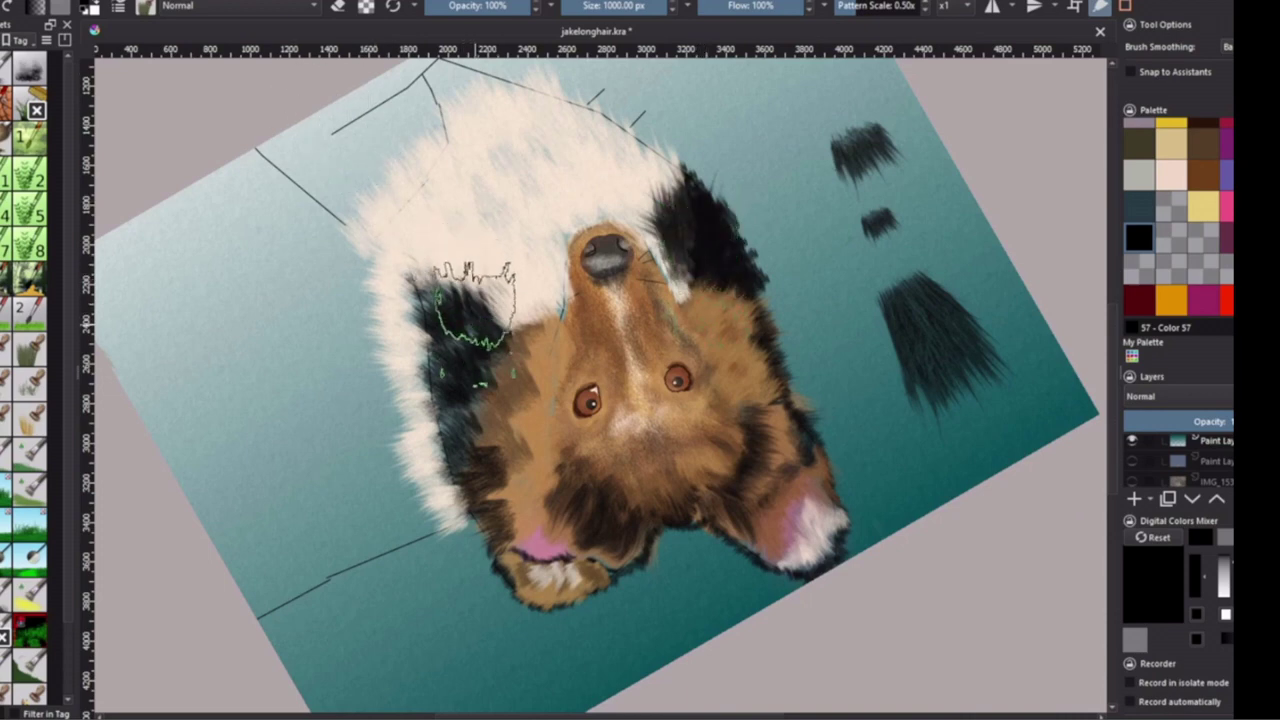
{"action": "left_click_drag", "start_coordinate": [470, 320], "coordinate": [455, 305]}
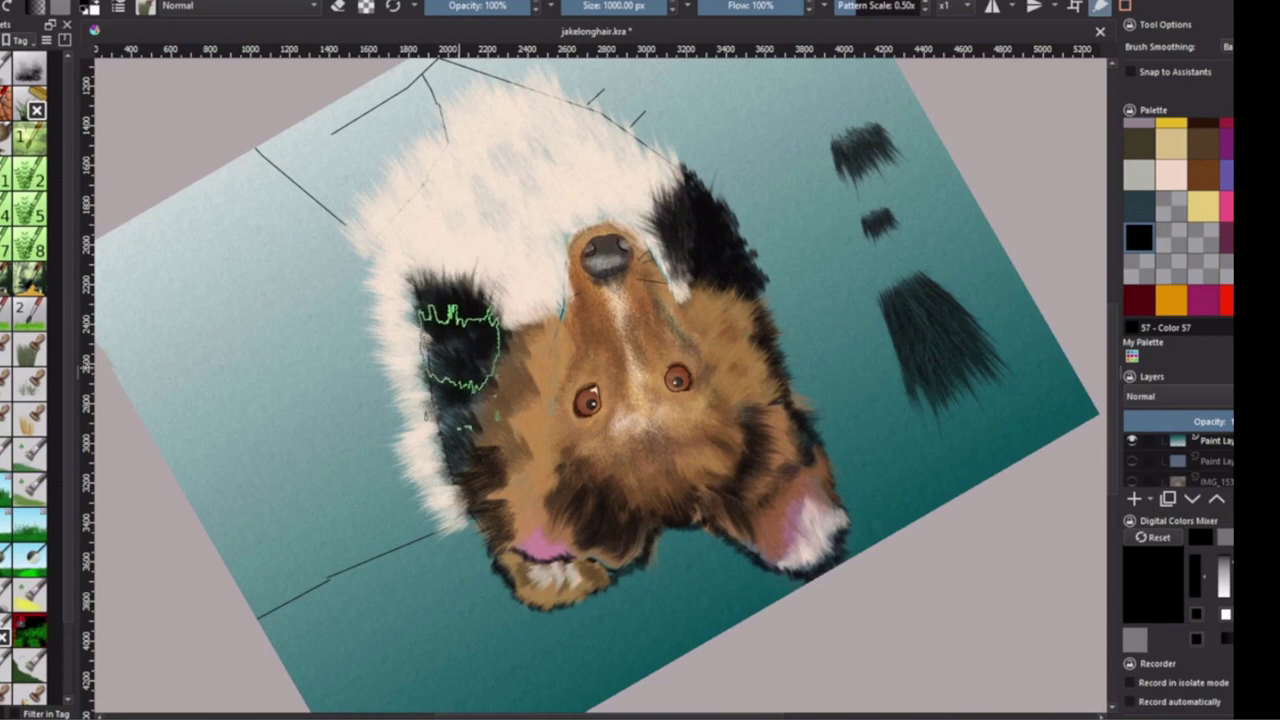
{"action": "left_click_drag", "start_coordinate": [455, 305], "coordinate": [445, 285]}
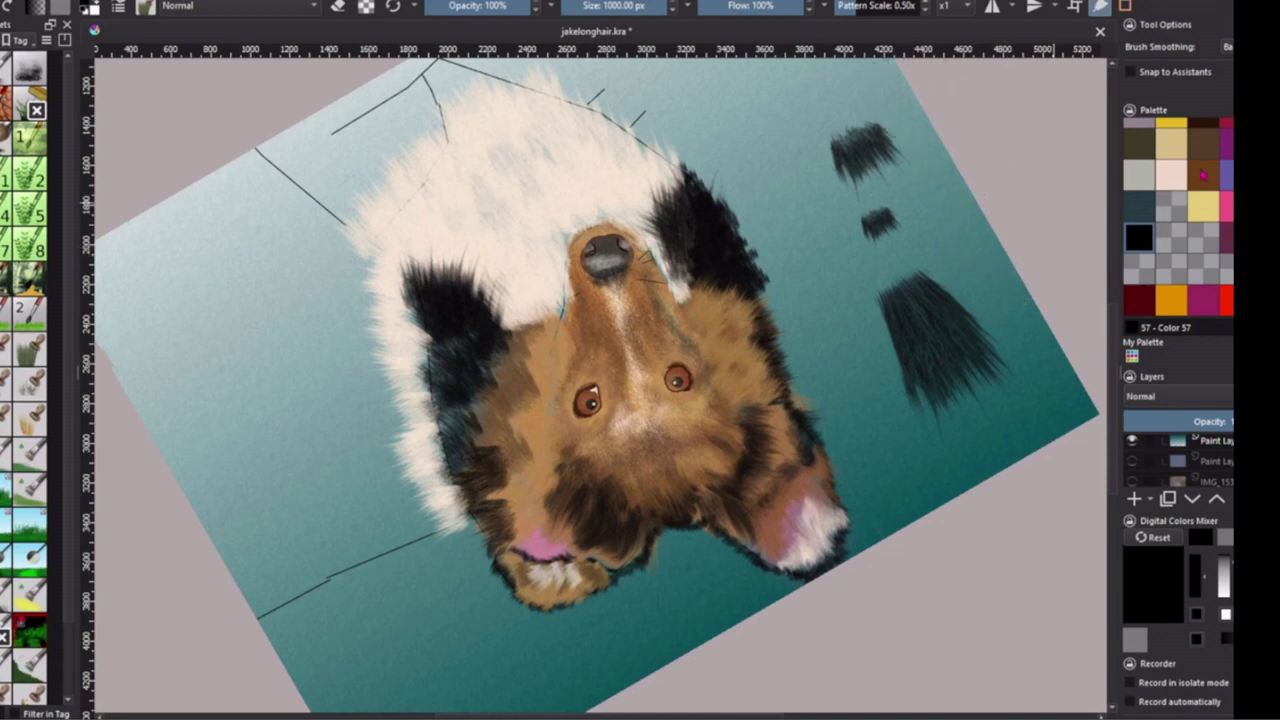
- Load burnt umber, smooth the brown fur beside the eye, and turn the view back upright
{"action": "left_click", "coordinate": [1203, 175]}
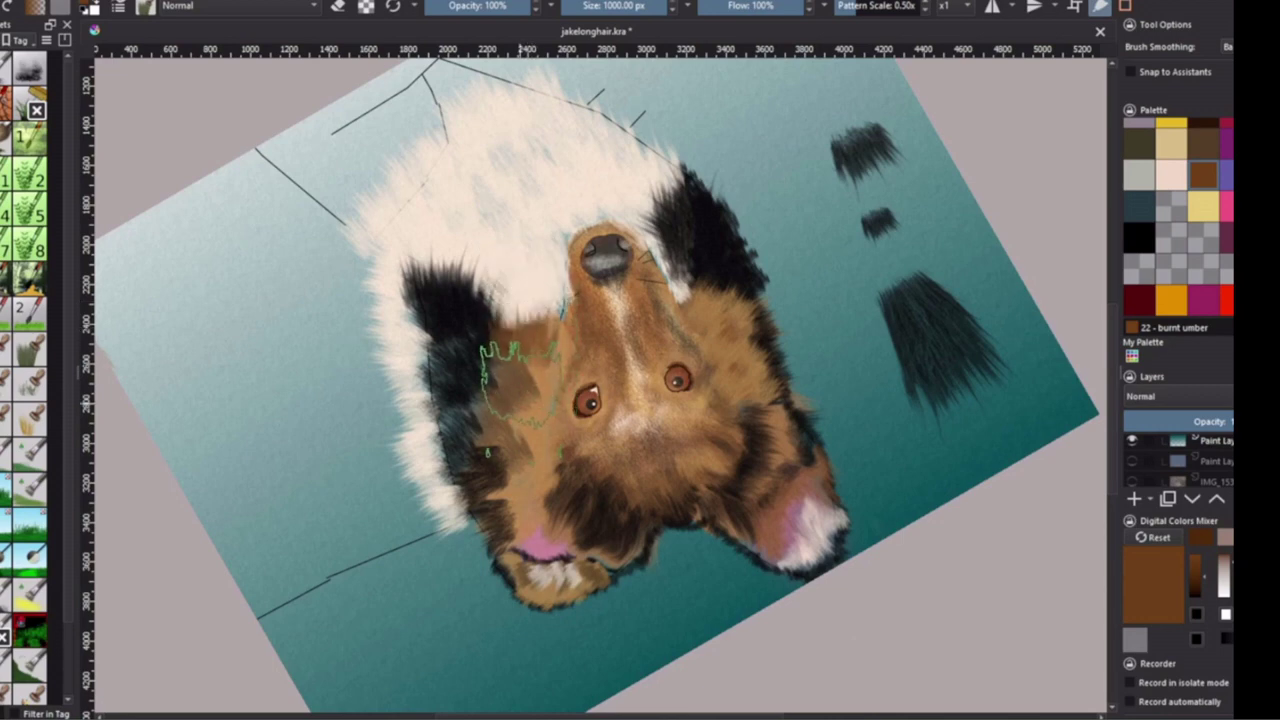
{"action": "left_click_drag", "start_coordinate": [515, 370], "coordinate": [500, 385]}
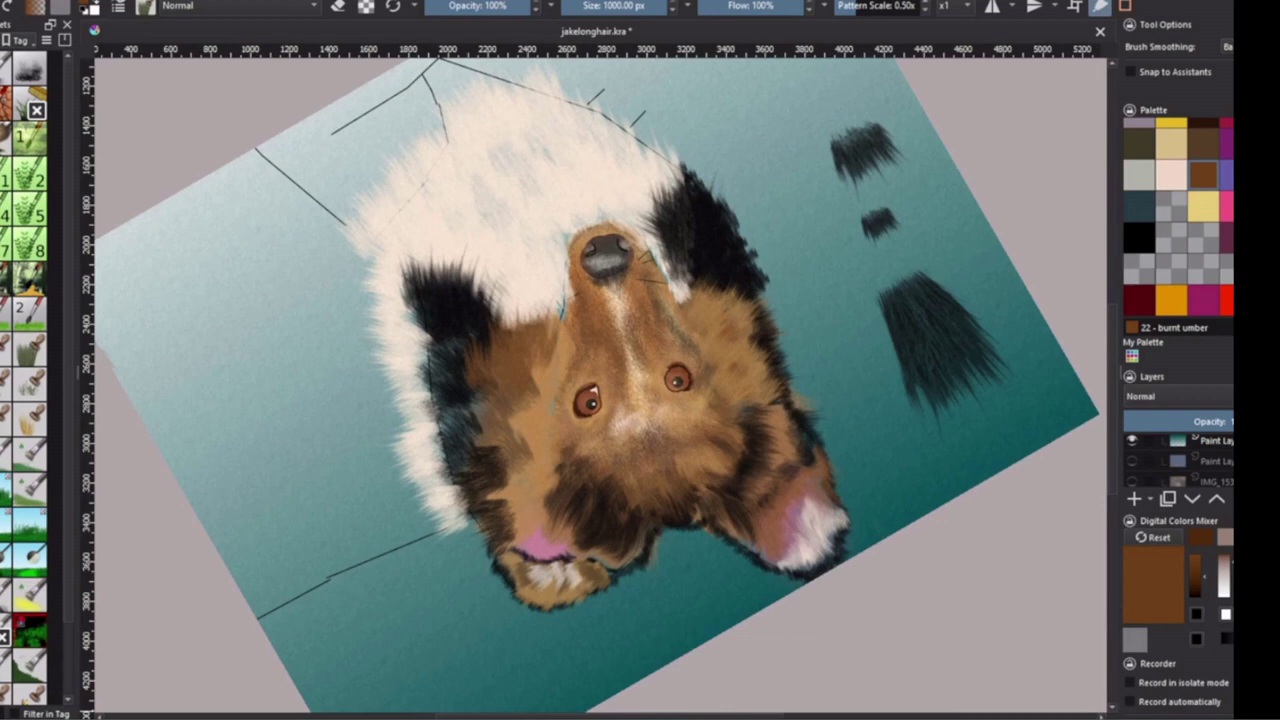
{"action": "key", "text": "6"}
{"action": "key", "text": "6"}
{"action": "key", "text": "6"}
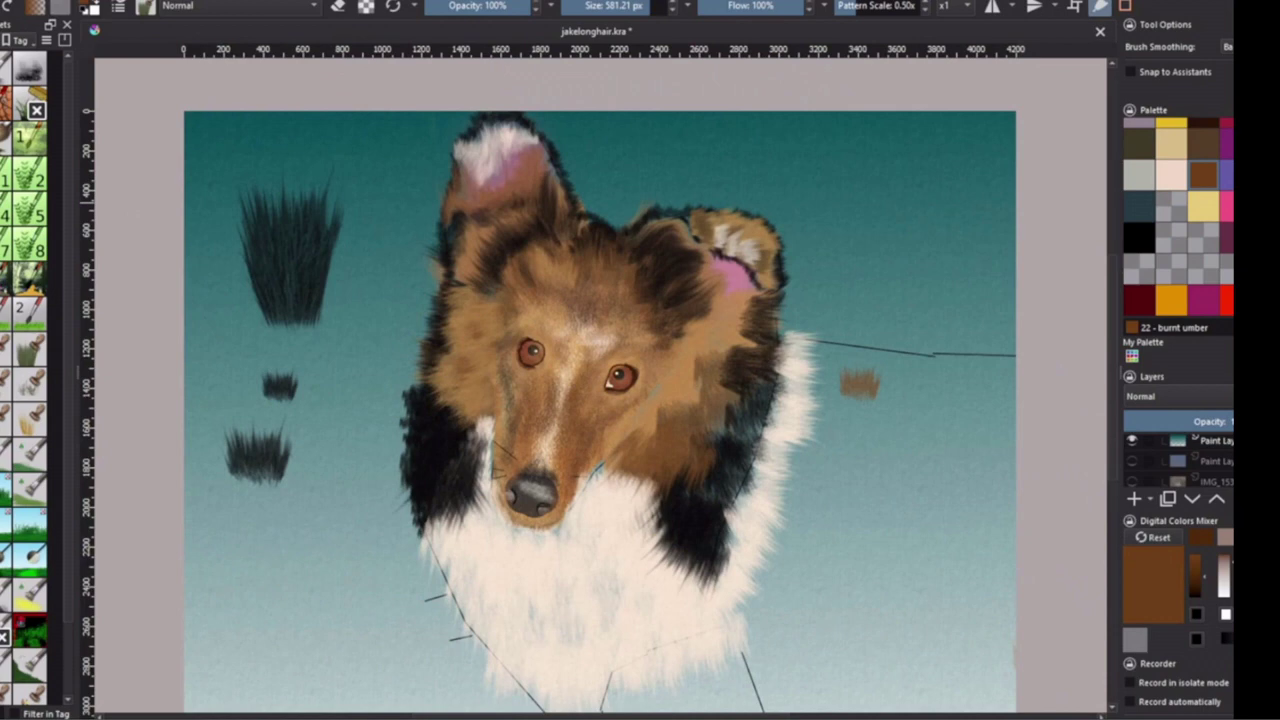
- Sample a lighter tan from the fur and rotate the canvas view around
{"action": "key", "text": "p"}
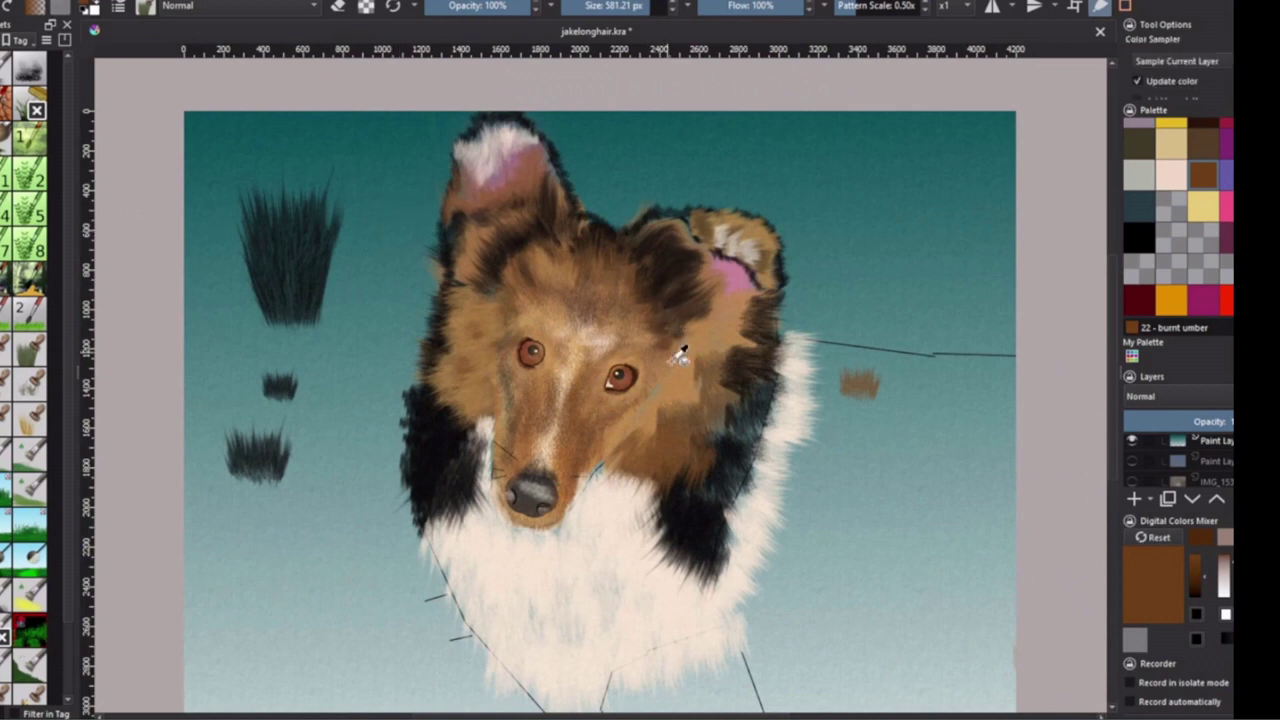
{"action": "left_click", "coordinate": [692, 384]}
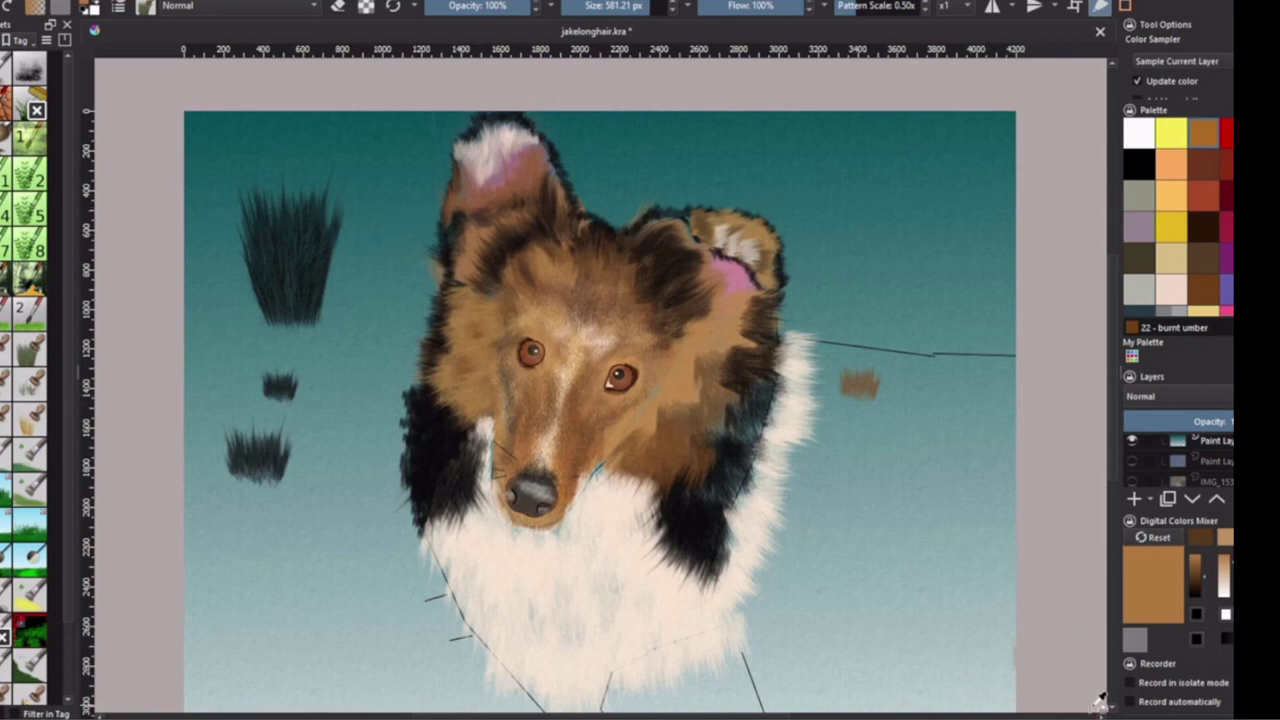
{"action": "left_click_drag", "start_coordinate": [760, 600], "coordinate": [820, 400]}
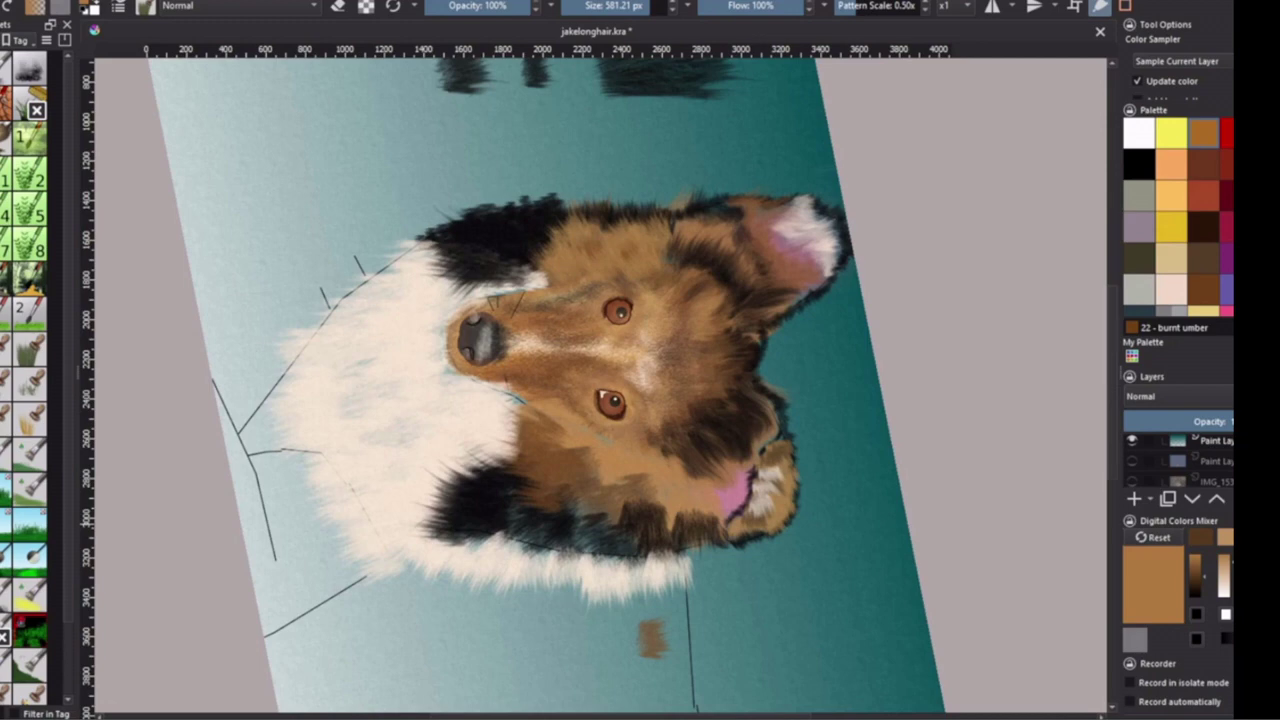
{"action": "left_click_drag", "start_coordinate": [820, 400], "coordinate": [1000, 614]}
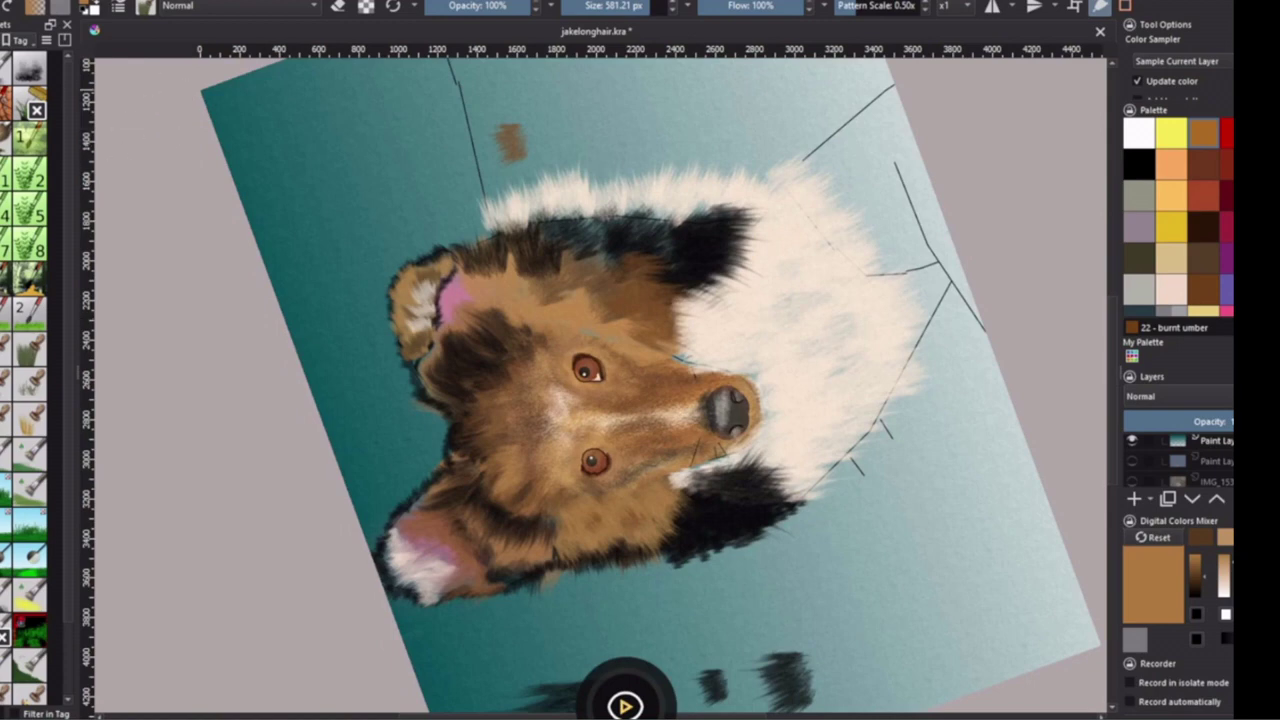
{"action": "key", "text": "b"}
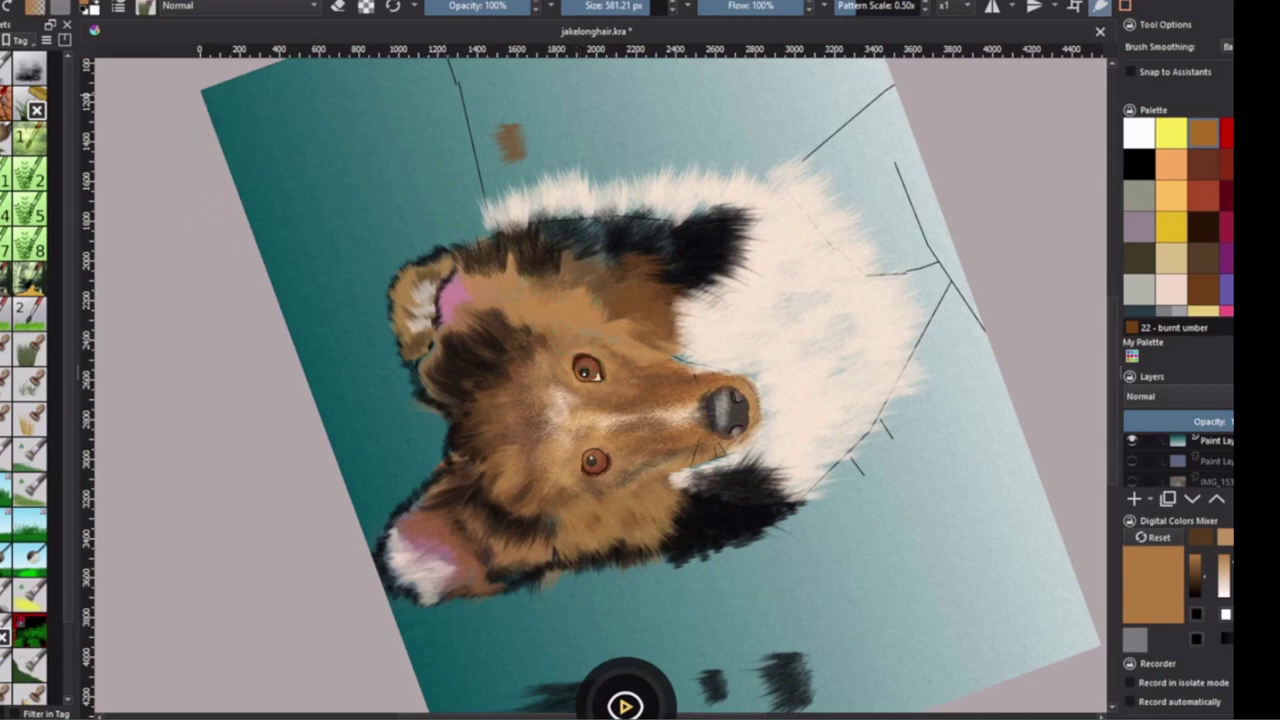
- Sample a darker brown, rotate the view, then resample the lighter brown head fur
{"action": "key", "text": "p"}
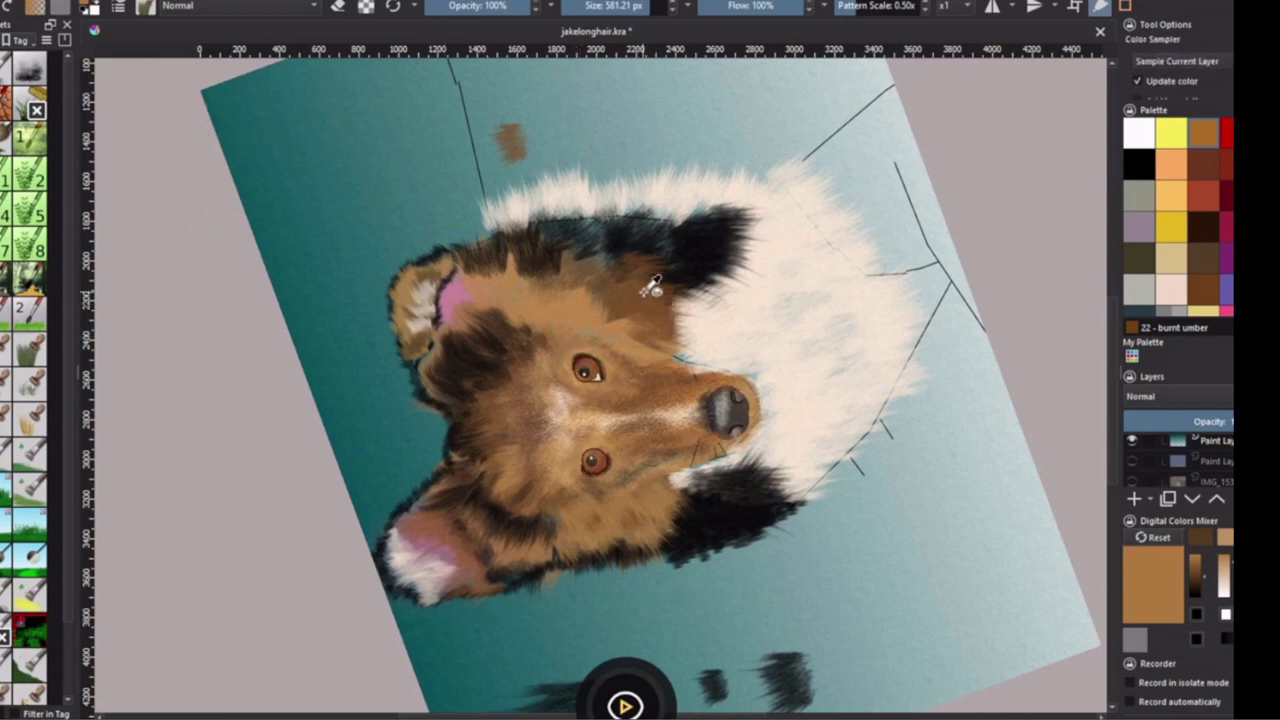
{"action": "left_click", "coordinate": [655, 292]}
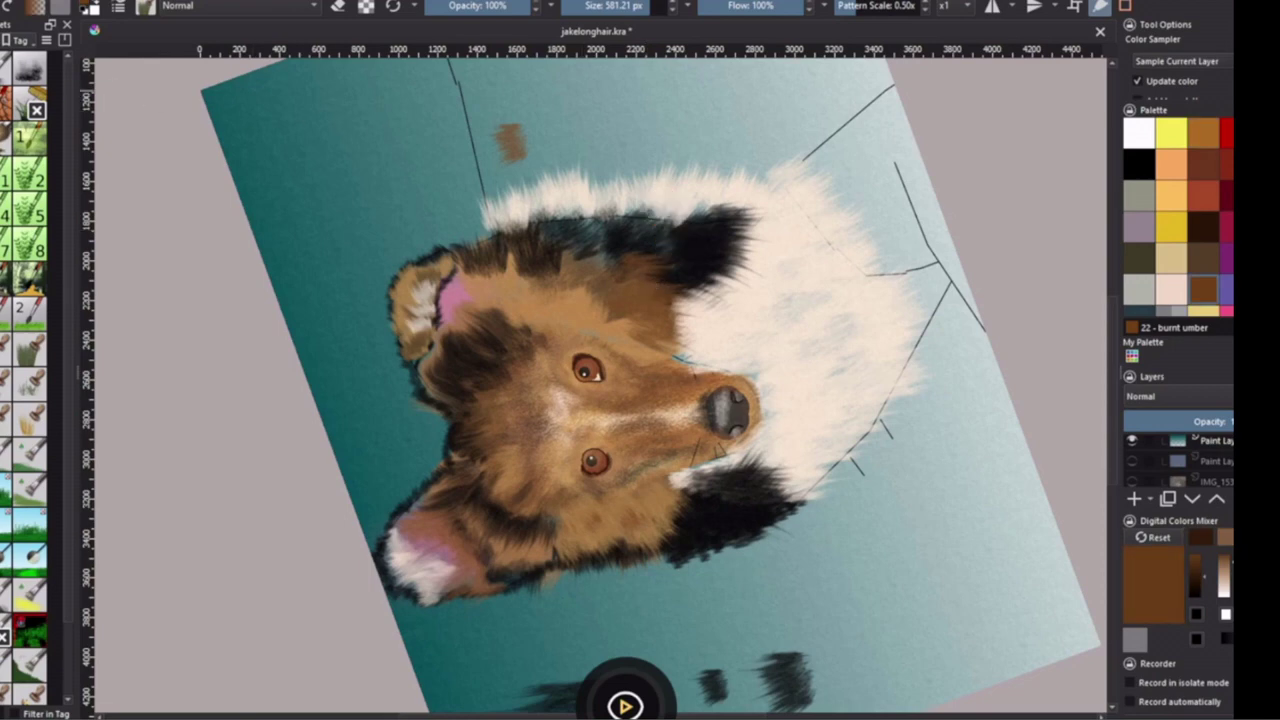
{"action": "key", "text": "b"}
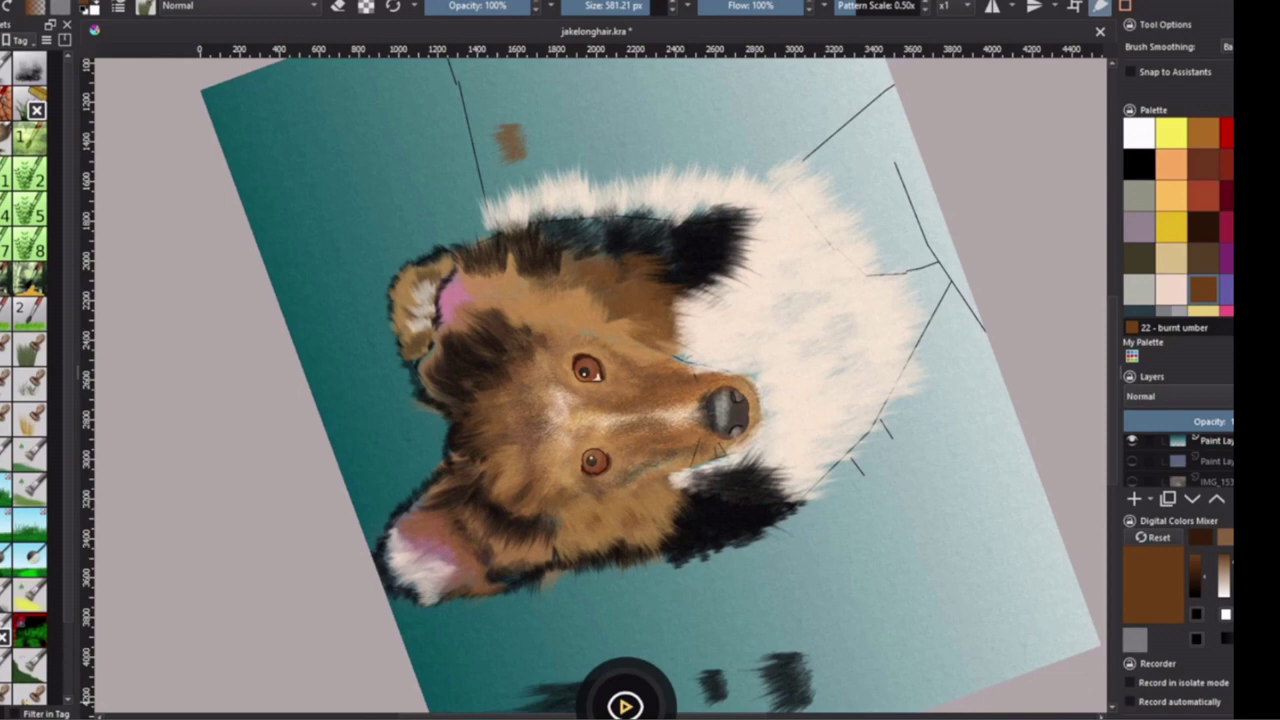
{"action": "key", "text": "4"}
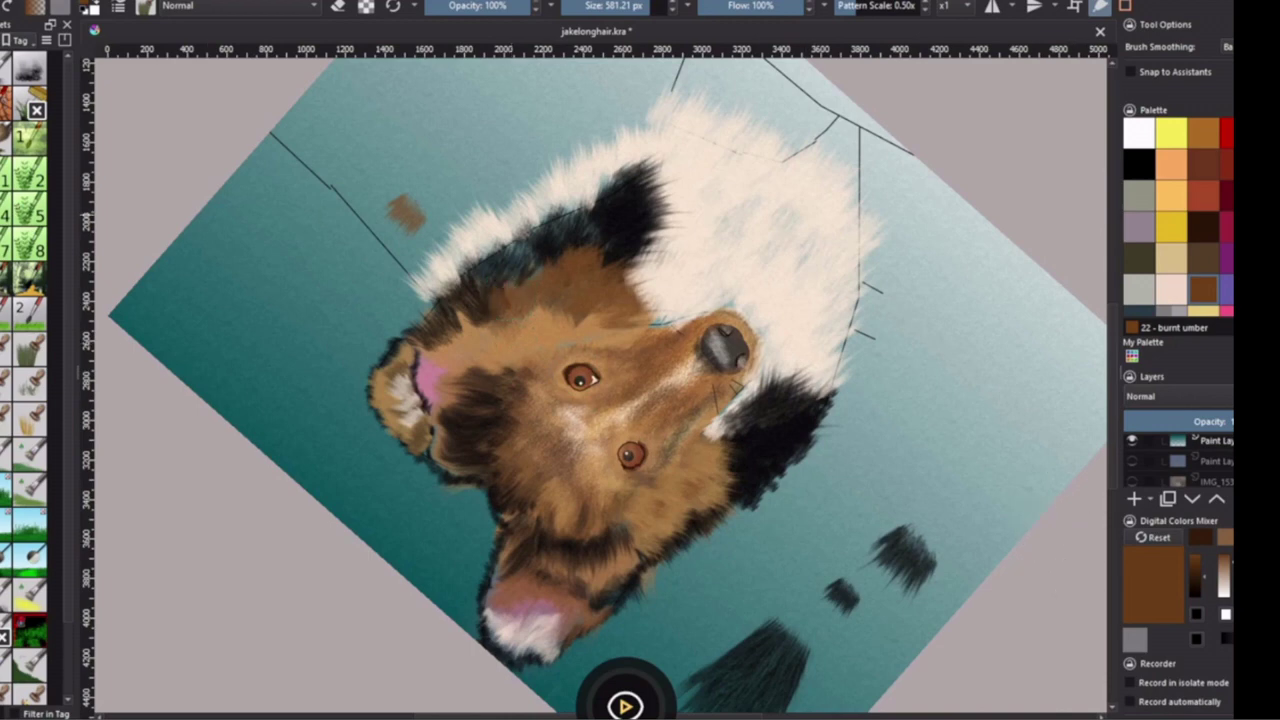
{"action": "key", "text": "p"}
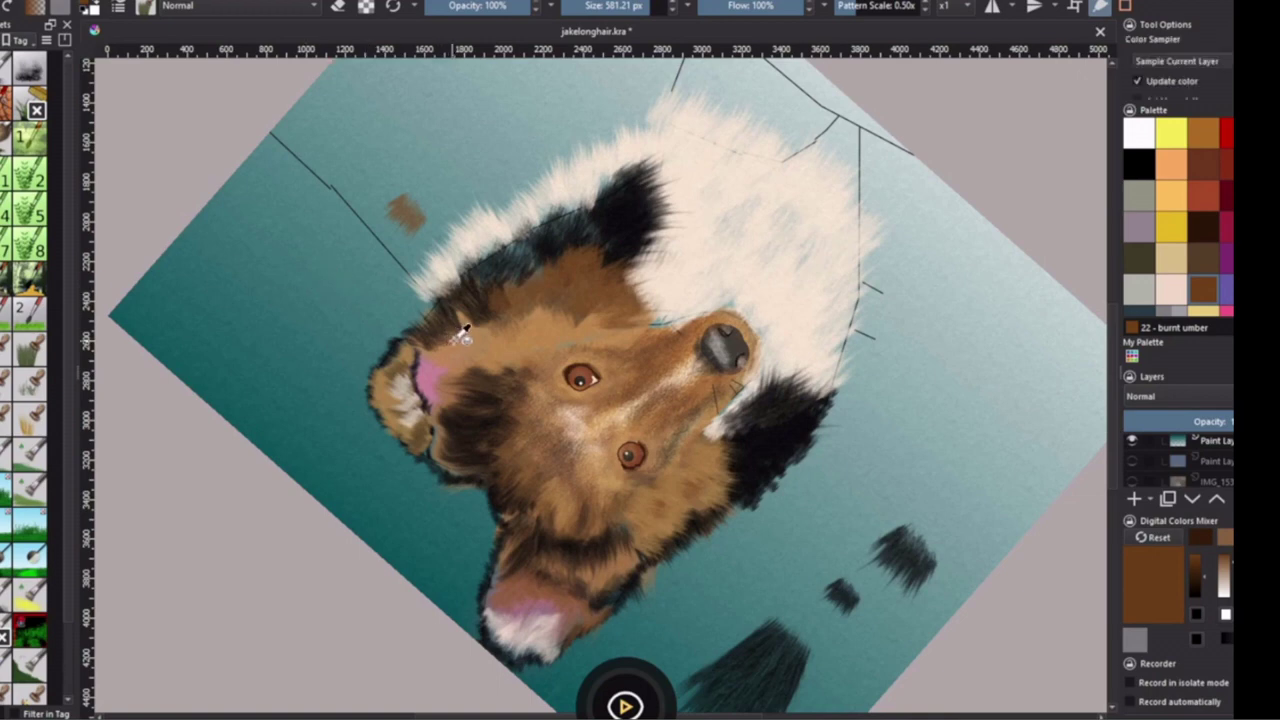
{"action": "left_click", "coordinate": [490, 330]}
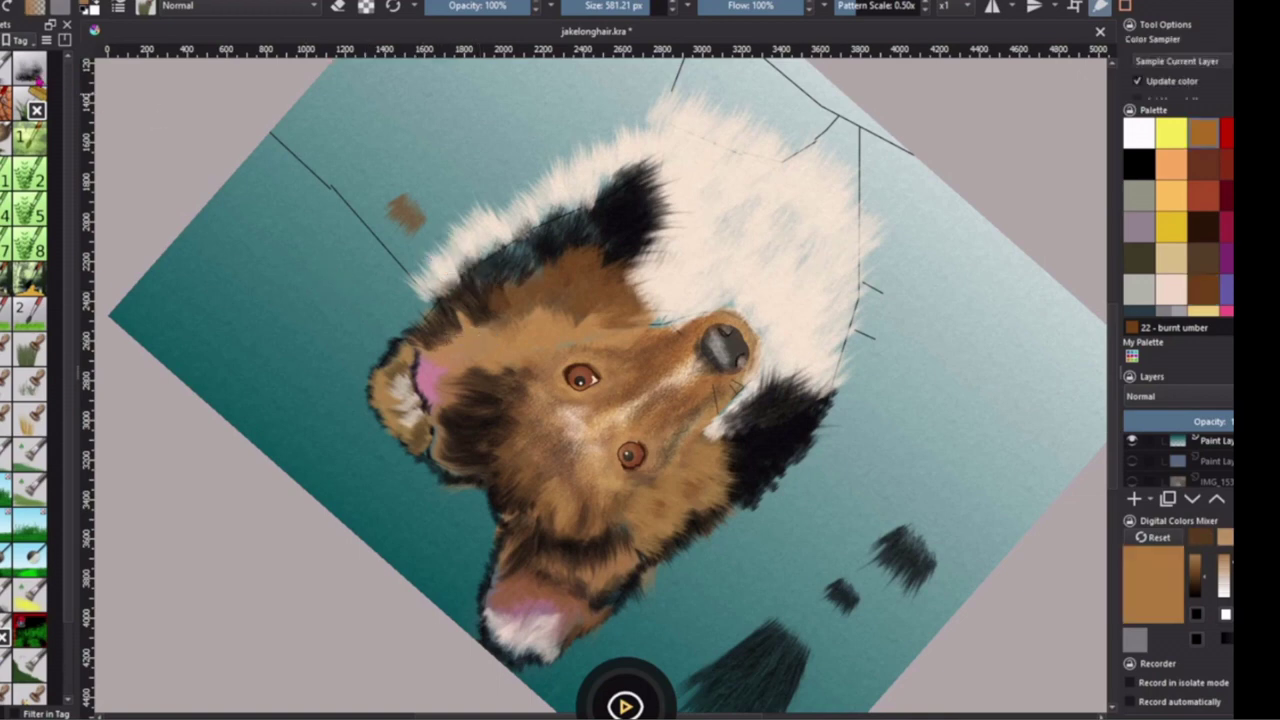
{"action": "key", "text": "b"}
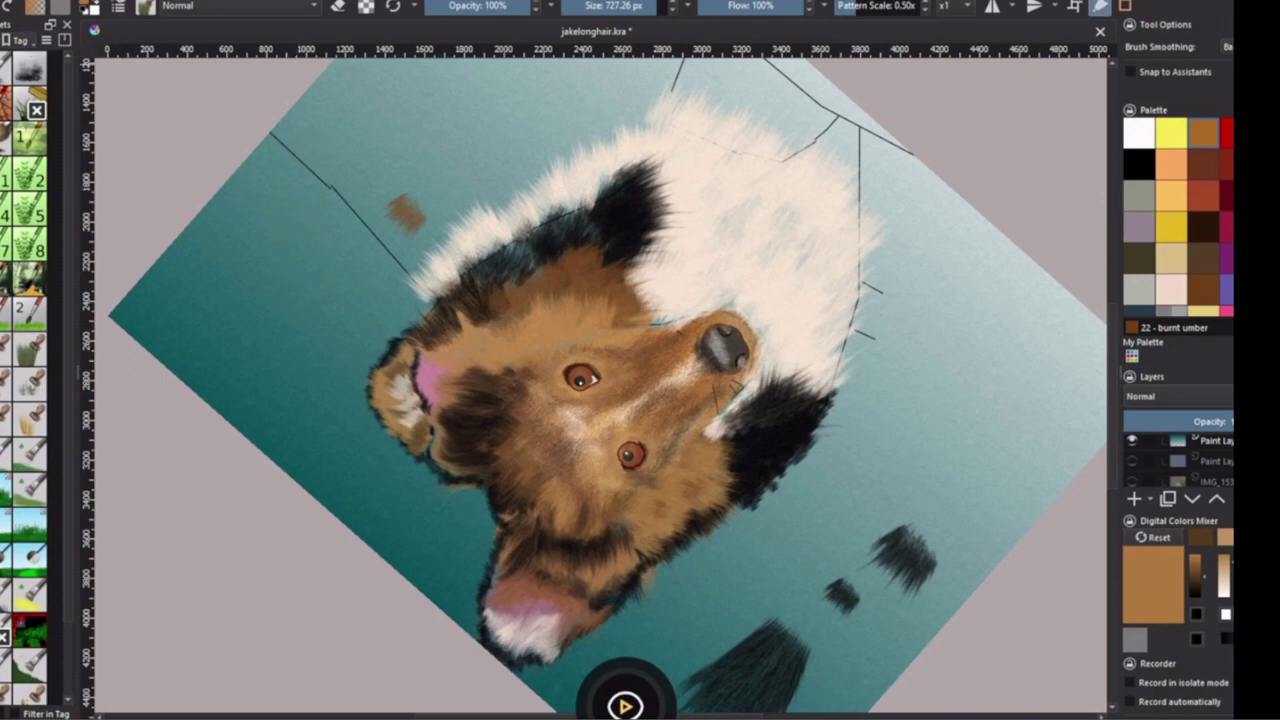
- Choose a Copy-mode blending brush preset from the brush tag list
{"action": "left_click", "coordinate": [17, 40]}
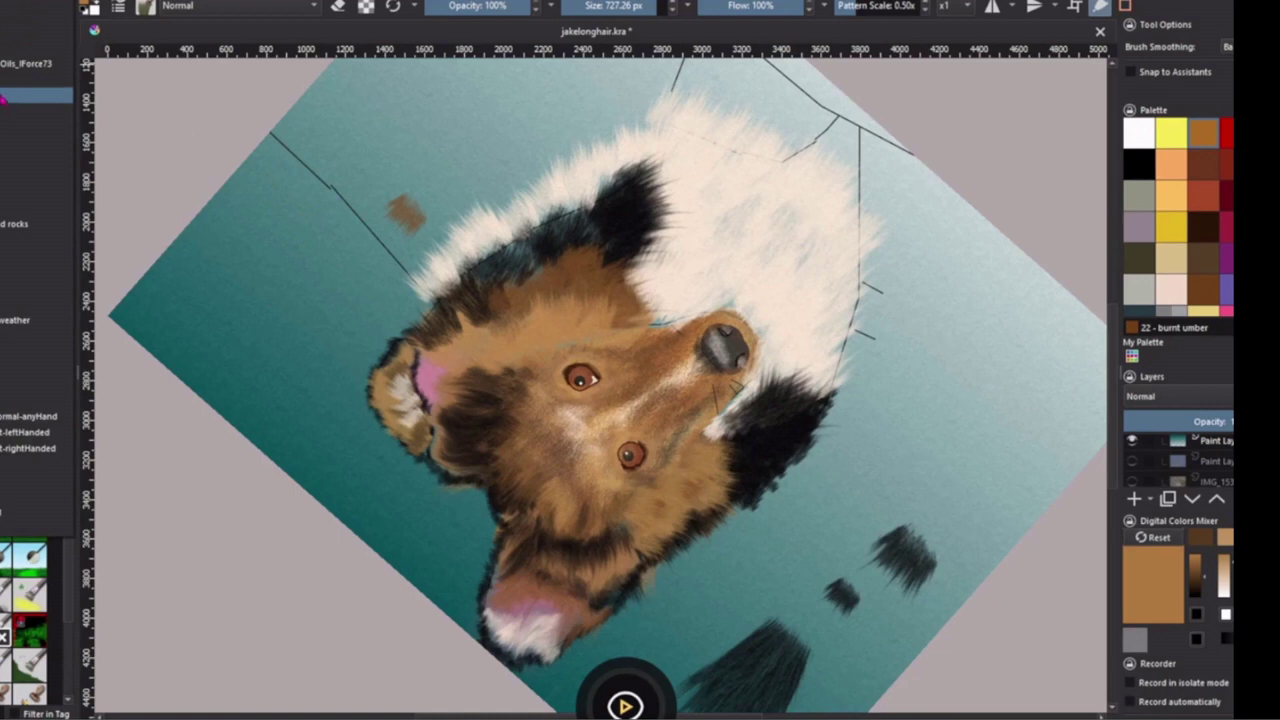
{"action": "left_click", "coordinate": [8, 99]}
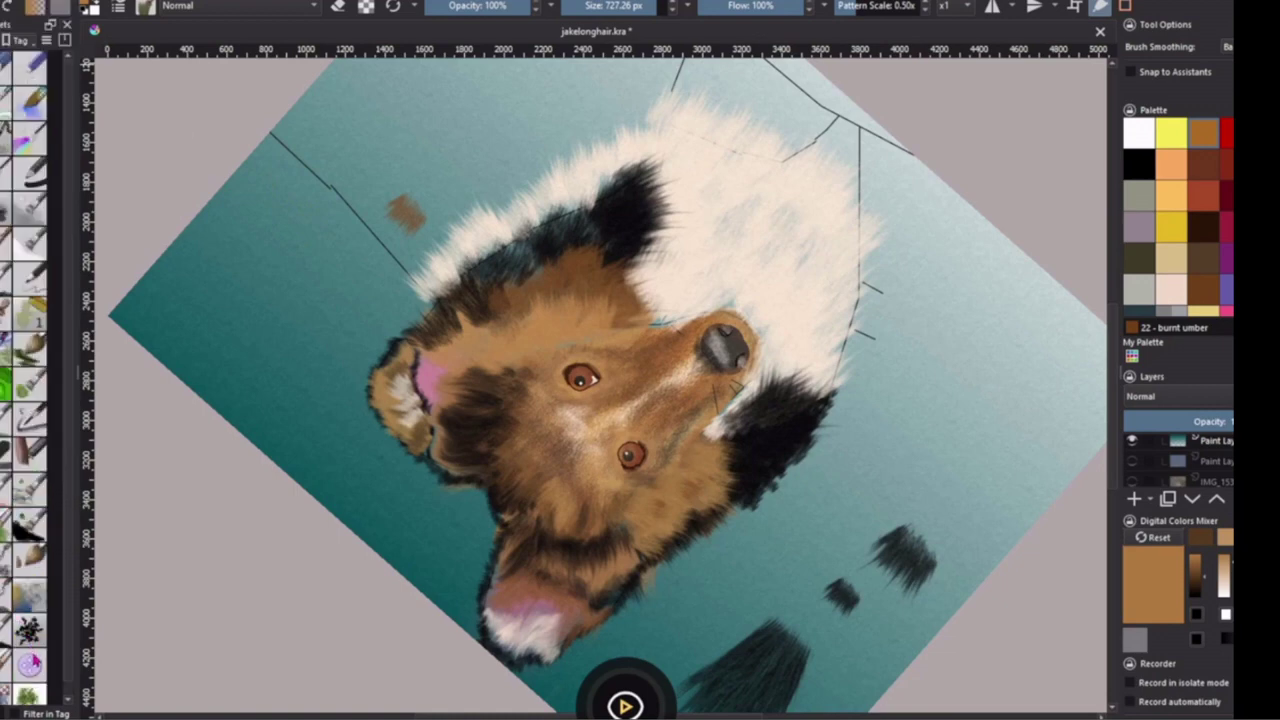
{"action": "left_click", "coordinate": [30, 664]}
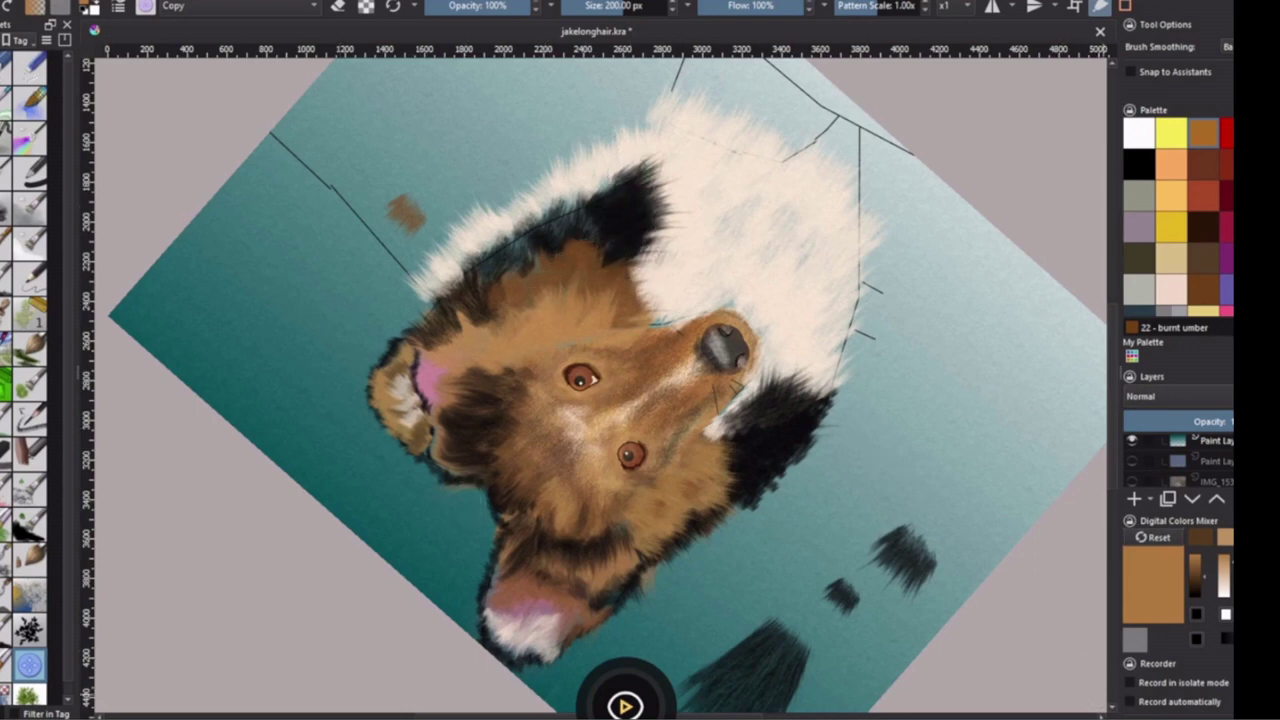
- With the view upright, blend the black cheek fur beside the nose into the surrounding fur
{"action": "key", "text": "5"}
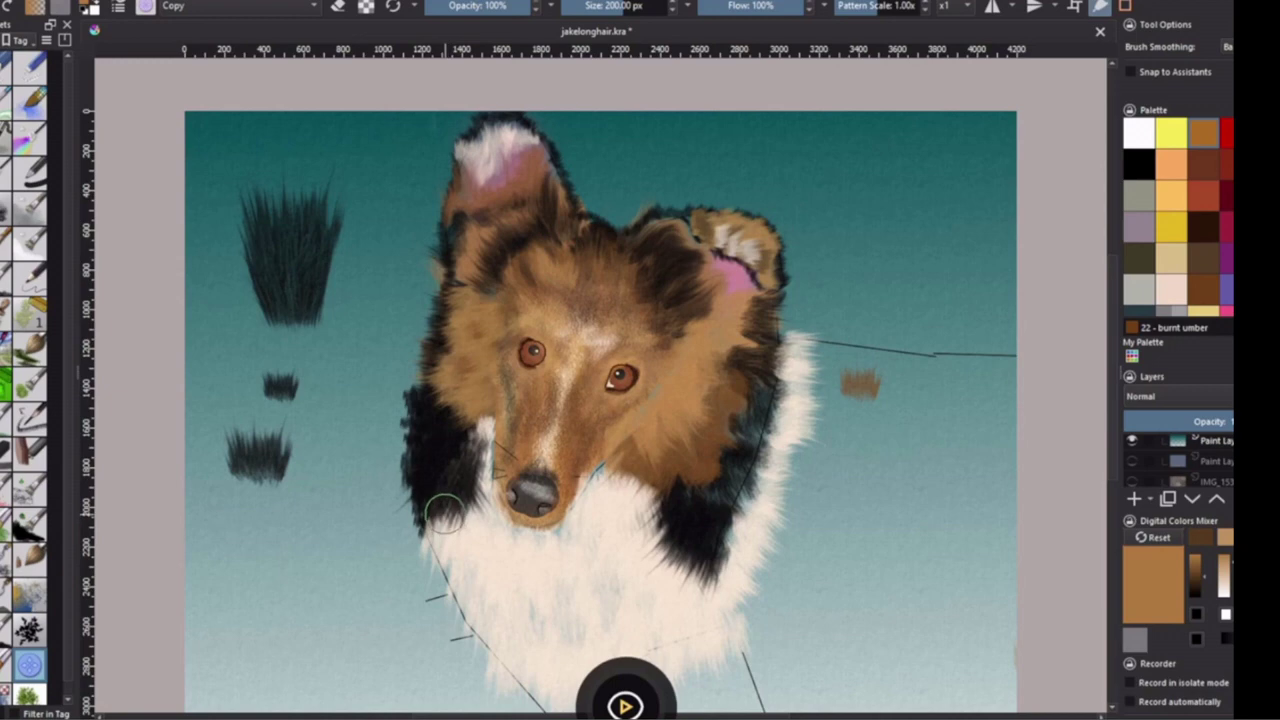
{"action": "left_click_drag", "start_coordinate": [443, 514], "coordinate": [455, 560]}
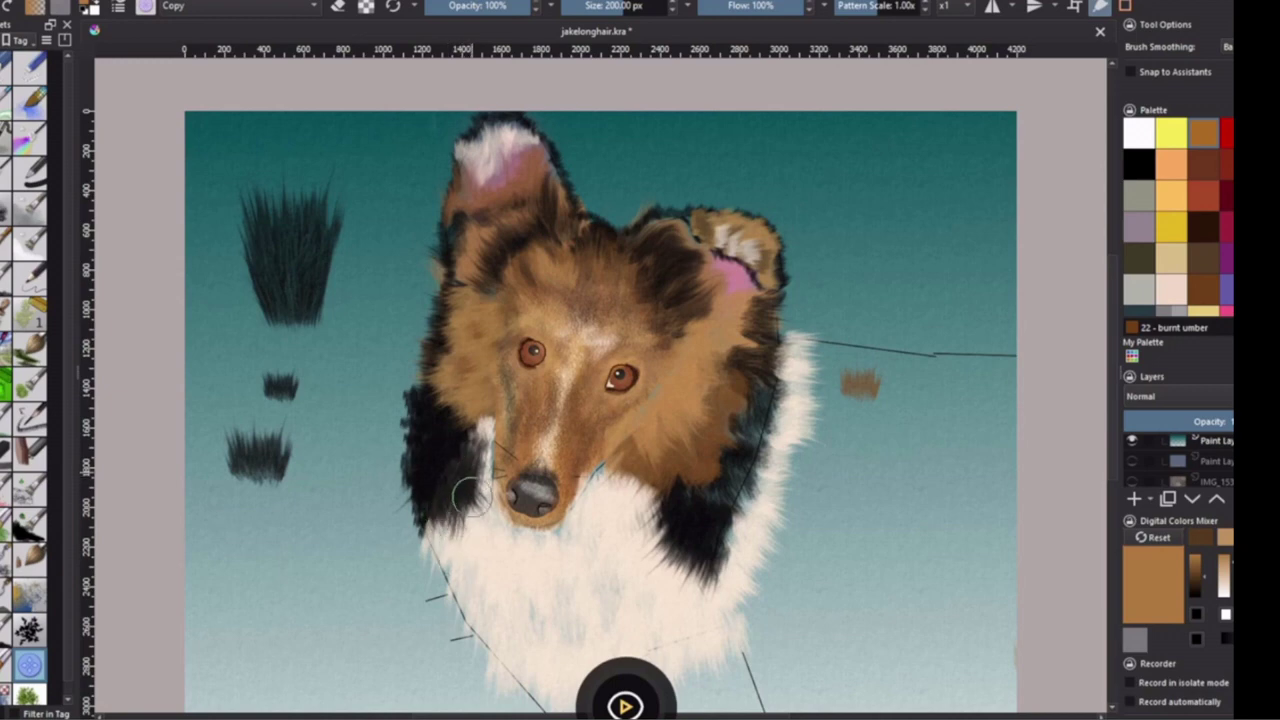
{"action": "left_click_drag", "start_coordinate": [457, 500], "coordinate": [471, 508]}
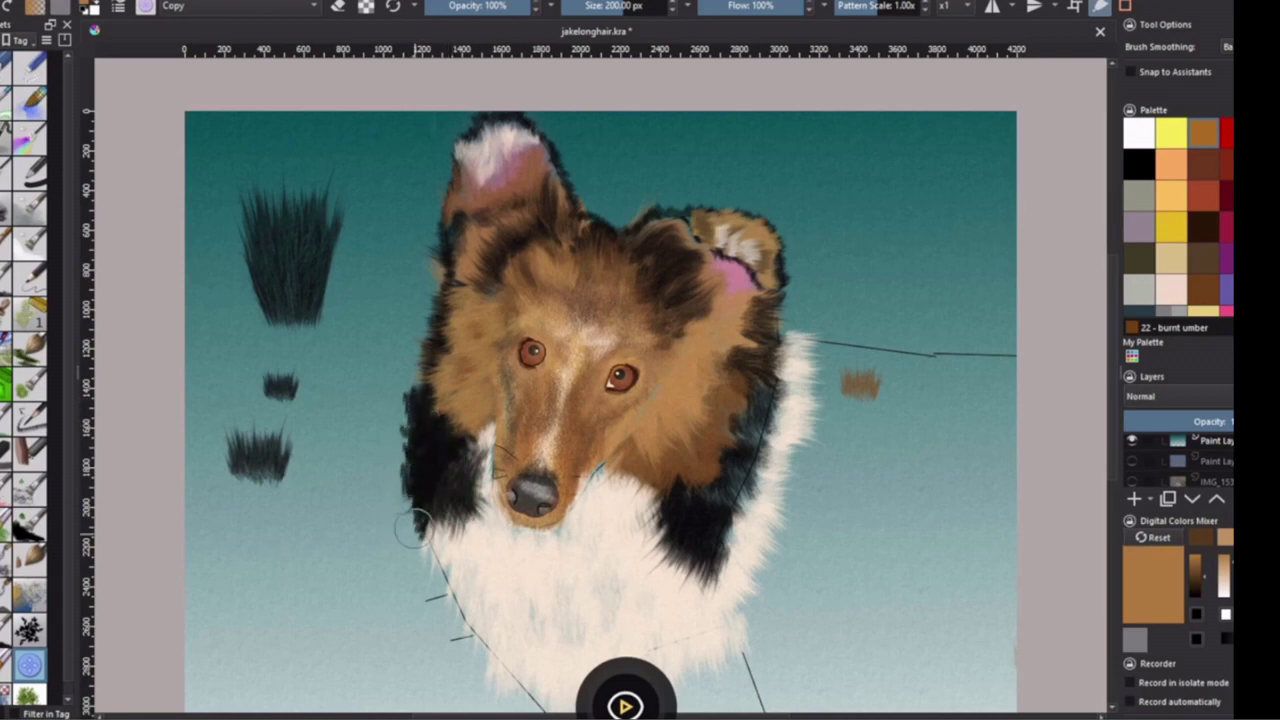
{"action": "left_click_drag", "start_coordinate": [426, 480], "coordinate": [418, 527]}
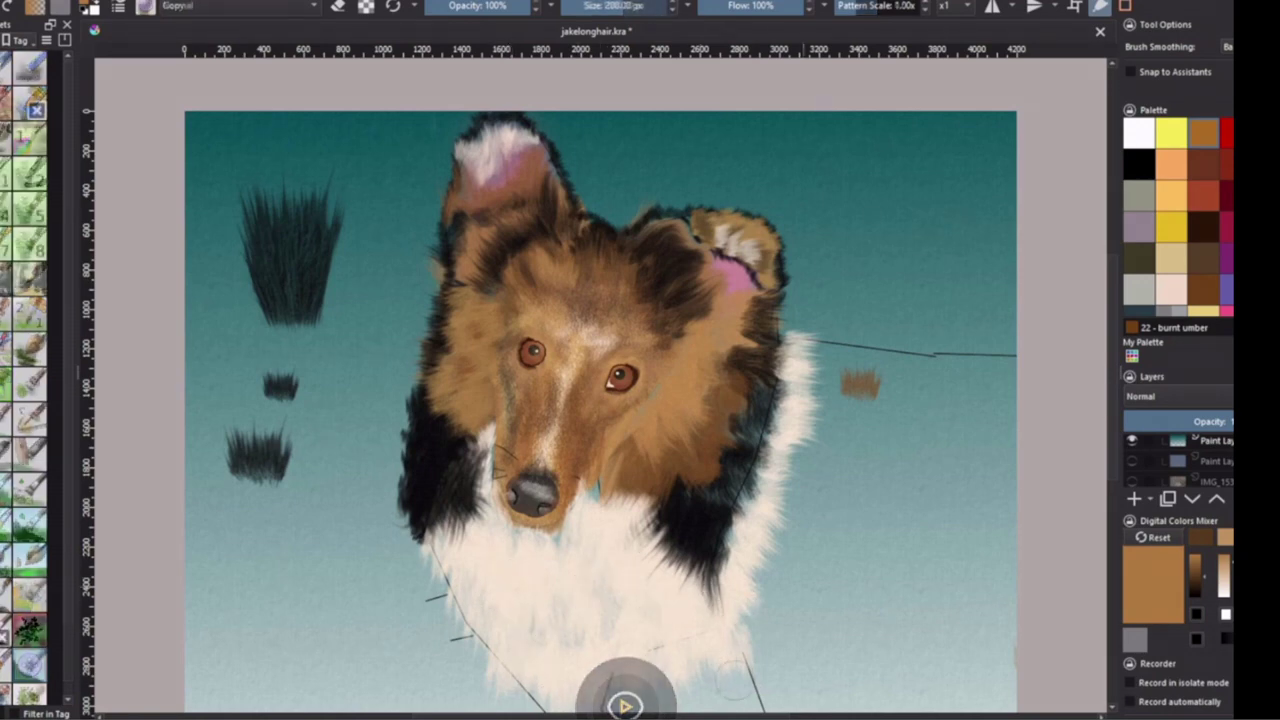
- With a 1000 px brush, paint a tan patch beyond the cream ruff
{"action": "left_click", "coordinate": [28, 70]}
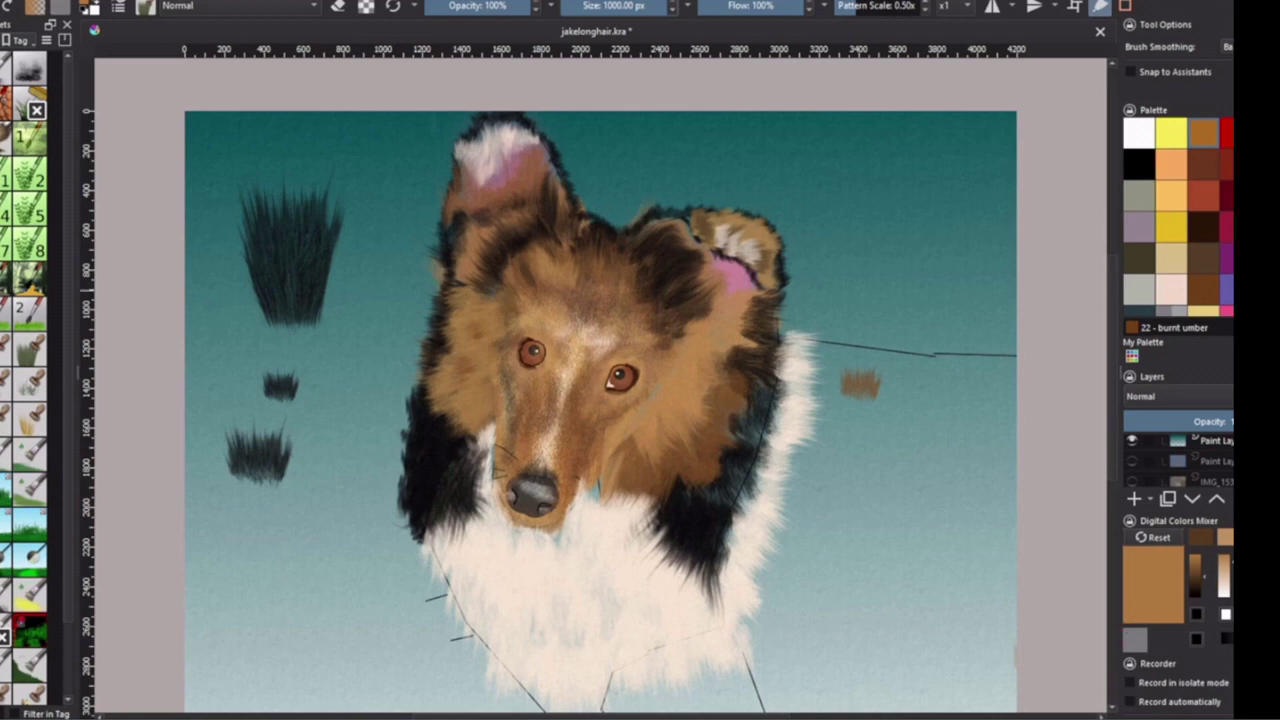
{"action": "key", "text": "4"}
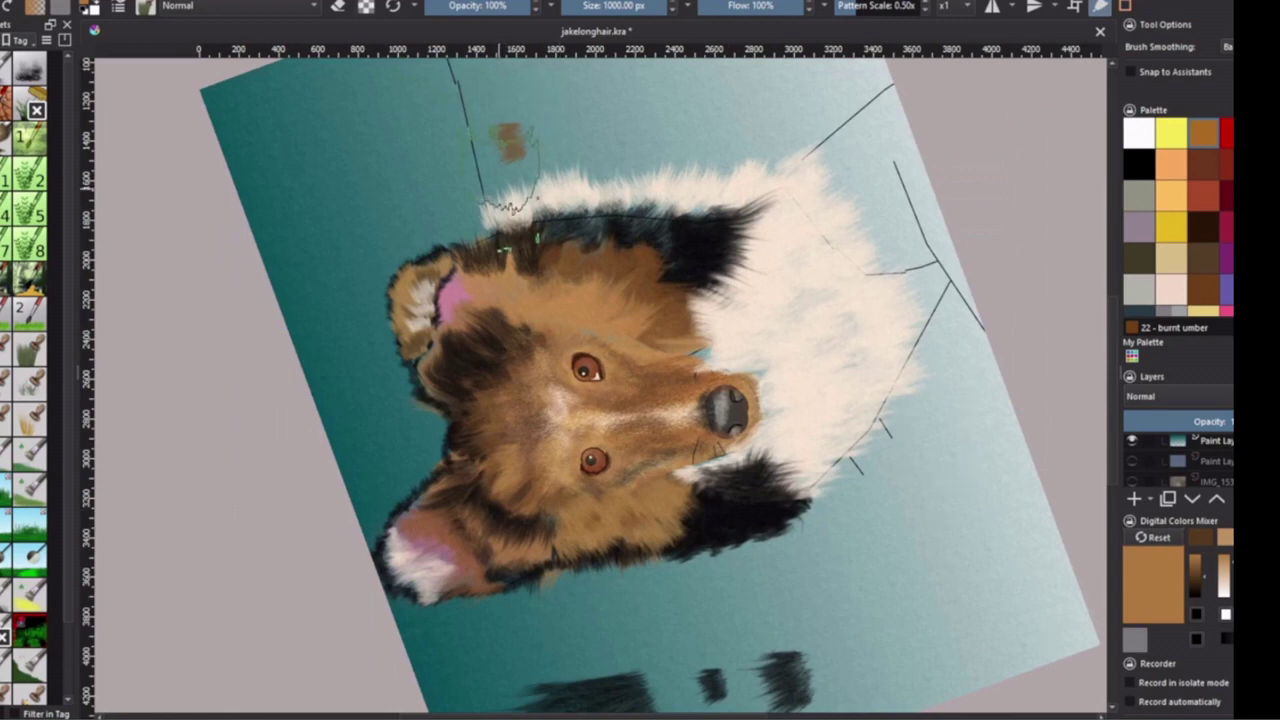
{"action": "left_click_drag", "start_coordinate": [510, 200], "coordinate": [515, 195]}
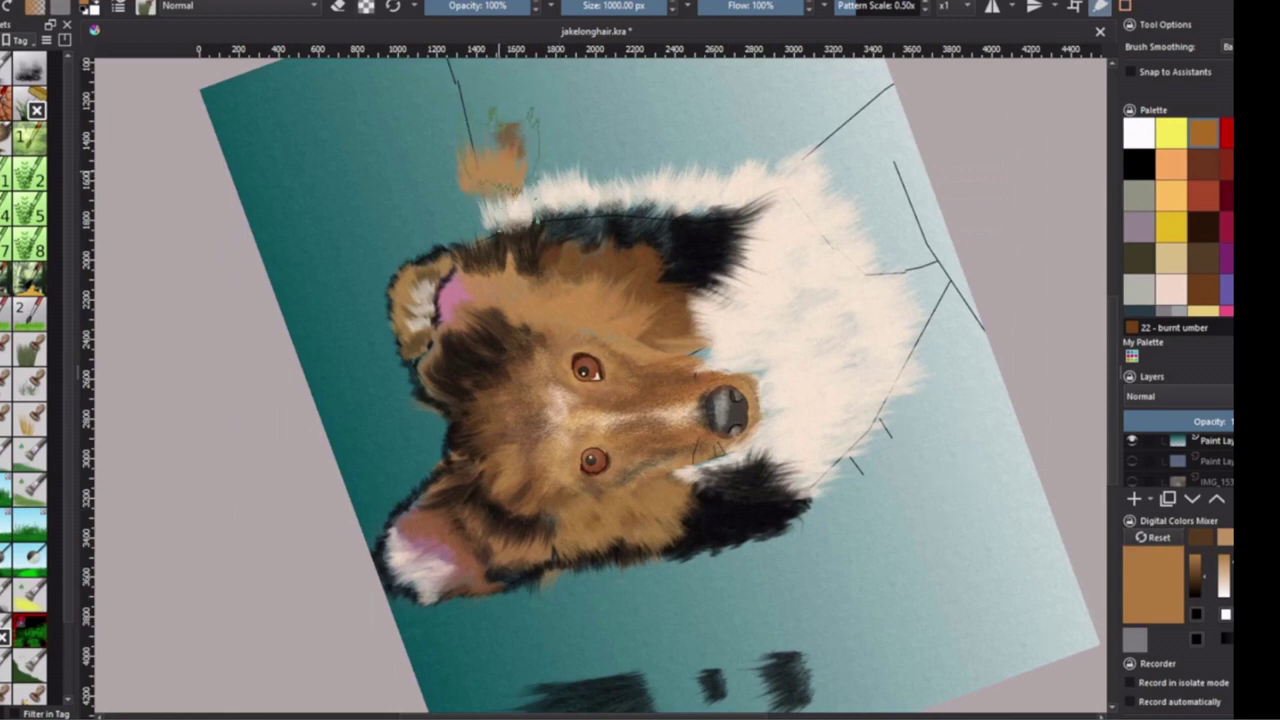
{"action": "mouse_move", "coordinate": [520, 110]}
{"action": "left_mouse_down"}
{"action": "mouse_move", "coordinate": [497, 82]}
{"action": "mouse_move", "coordinate": [468, 100]}
{"action": "mouse_move", "coordinate": [485, 112]}
{"action": "left_mouse_up"}
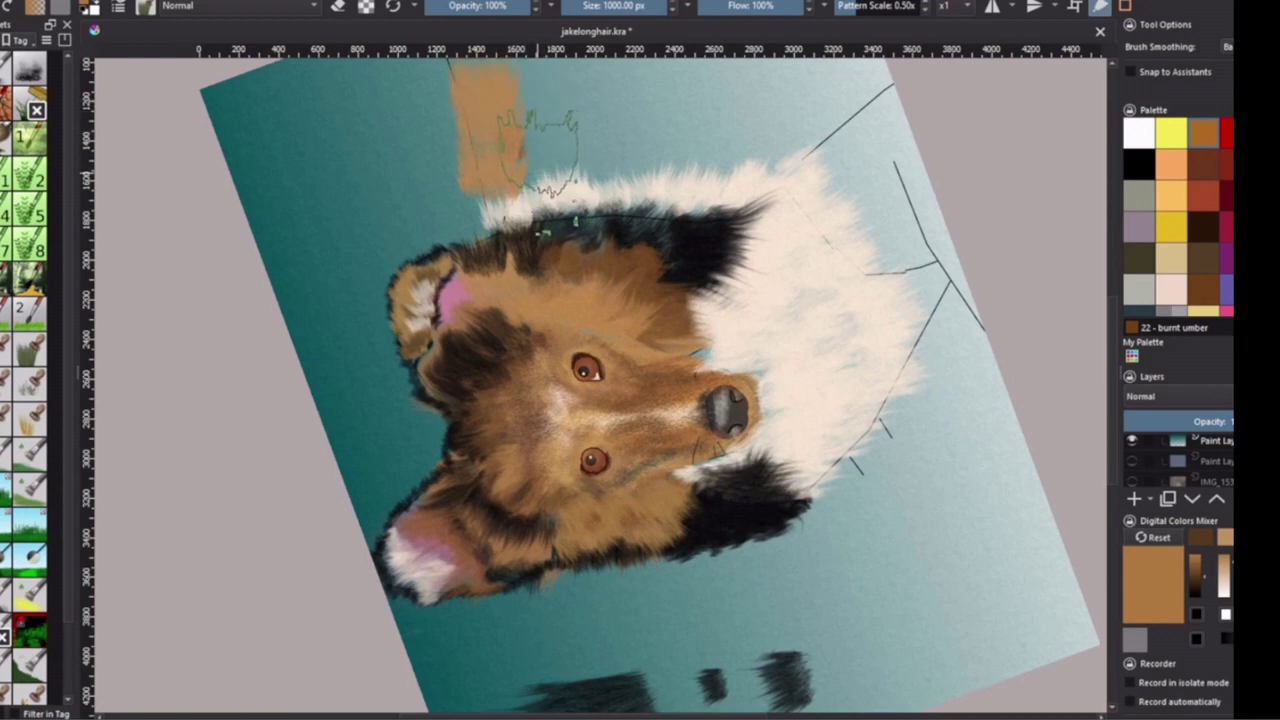
{"action": "mouse_move", "coordinate": [560, 155]}
{"action": "left_mouse_down"}
{"action": "mouse_move", "coordinate": [535, 135]}
{"action": "mouse_move", "coordinate": [550, 95]}
{"action": "left_mouse_up"}
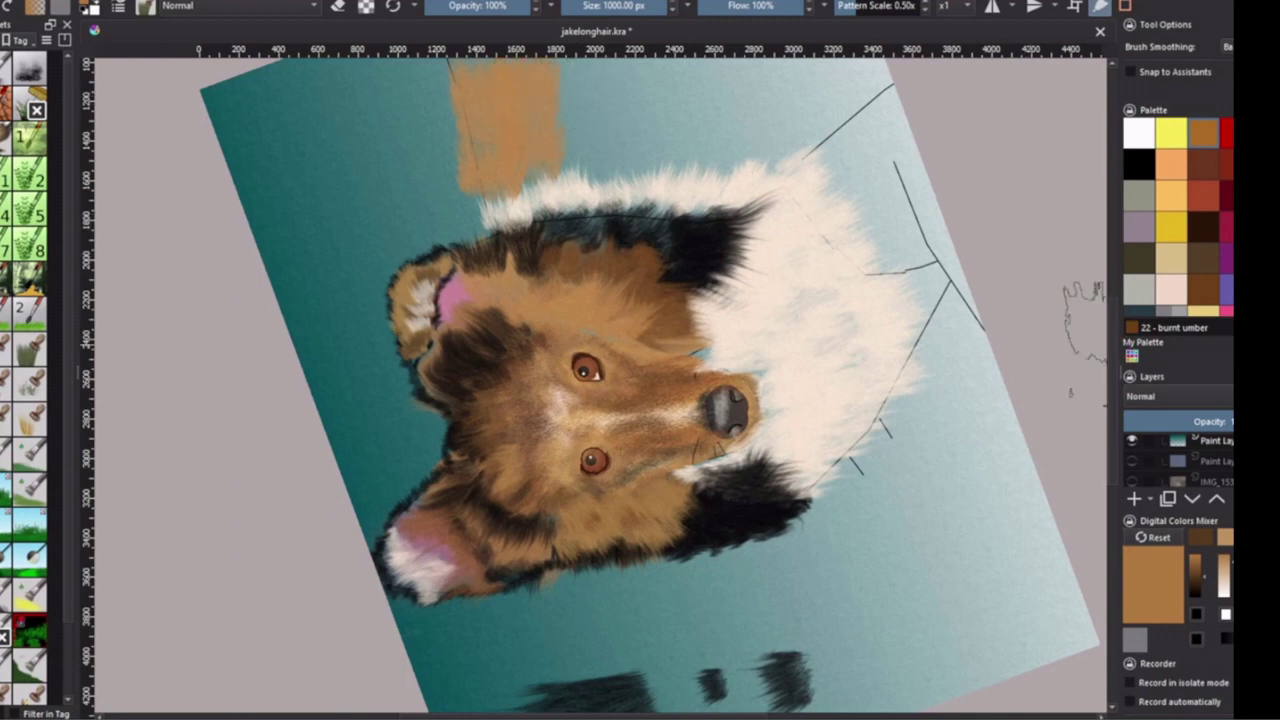
{"action": "scroll", "coordinate": [1070, 260], "scroll_direction": "up", "scroll_amount": 3}
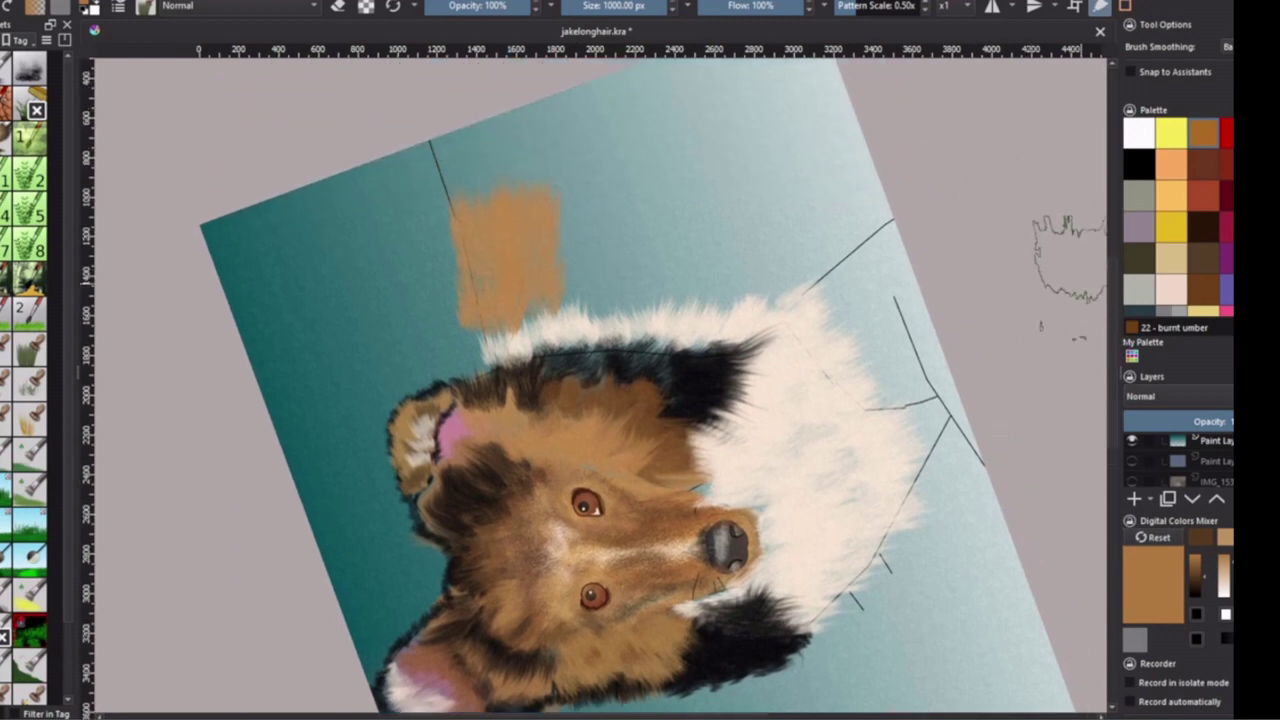
{"action": "mouse_move", "coordinate": [458, 95]}
{"action": "left_mouse_down"}
{"action": "mouse_move", "coordinate": [472, 160]}
{"action": "mouse_move", "coordinate": [516, 164]}
{"action": "mouse_move", "coordinate": [528, 256]}
{"action": "mouse_move", "coordinate": [517, 171]}
{"action": "mouse_move", "coordinate": [537, 140]}
{"action": "left_mouse_up"}
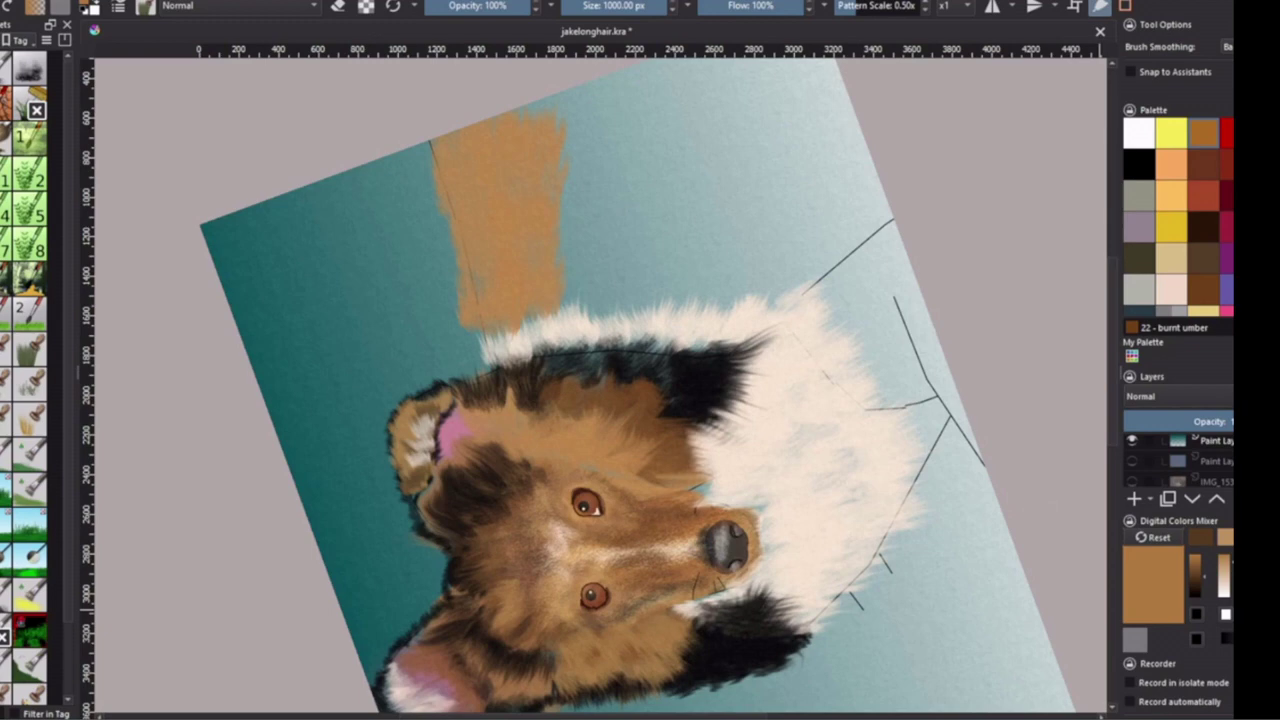
- Spread more tan over the body area, filling the teal gap toward the ruff
{"action": "key", "text": "4"}
{"action": "key", "text": "4"}
{"action": "key", "text": "4"}
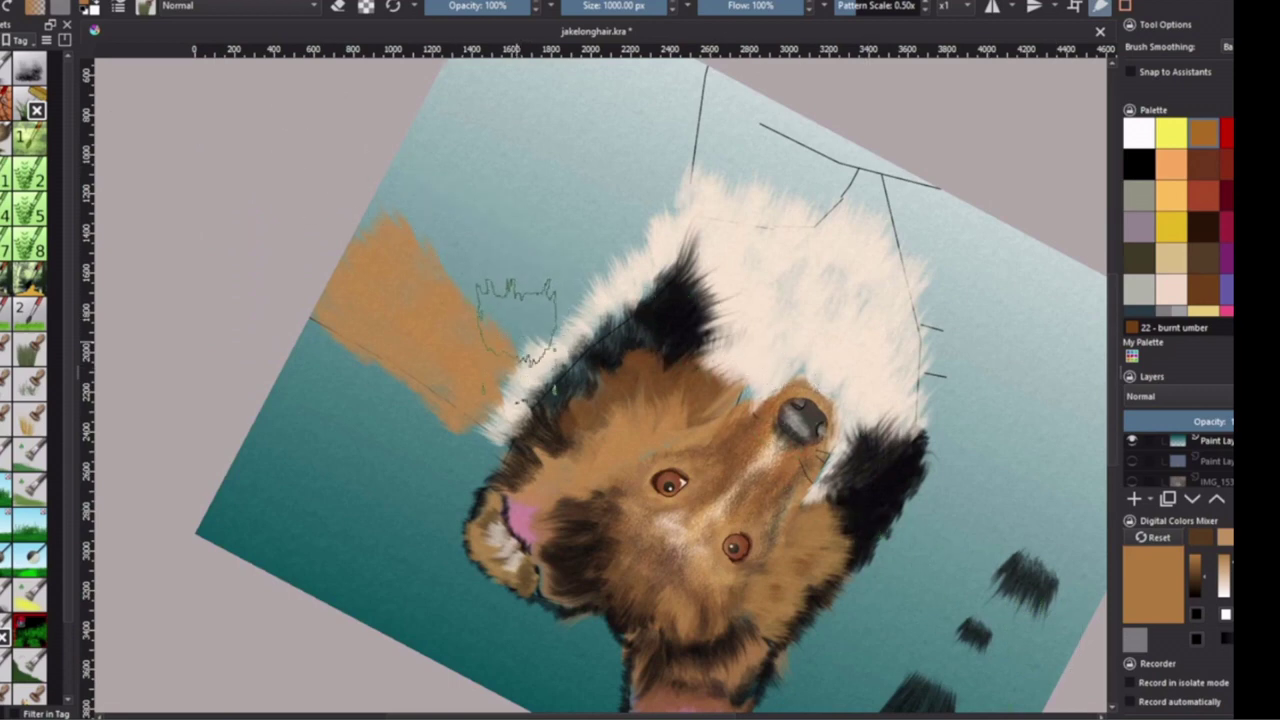
{"action": "mouse_move", "coordinate": [515, 322]}
{"action": "left_mouse_down"}
{"action": "mouse_move", "coordinate": [500, 277]}
{"action": "mouse_move", "coordinate": [418, 205]}
{"action": "mouse_move", "coordinate": [457, 190]}
{"action": "mouse_move", "coordinate": [500, 205]}
{"action": "left_mouse_up"}
{"action": "left_click_drag", "start_coordinate": [553, 290], "coordinate": [565, 300]}
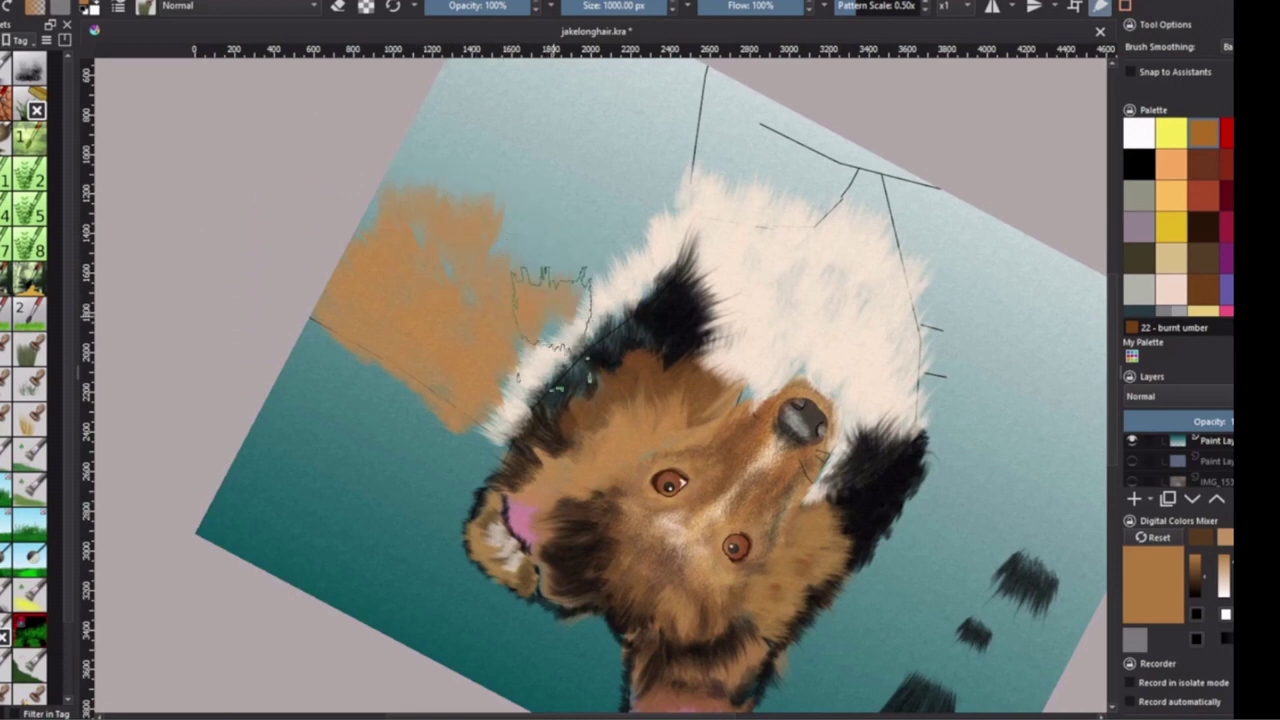
{"action": "left_click_drag", "start_coordinate": [541, 237], "coordinate": [578, 250]}
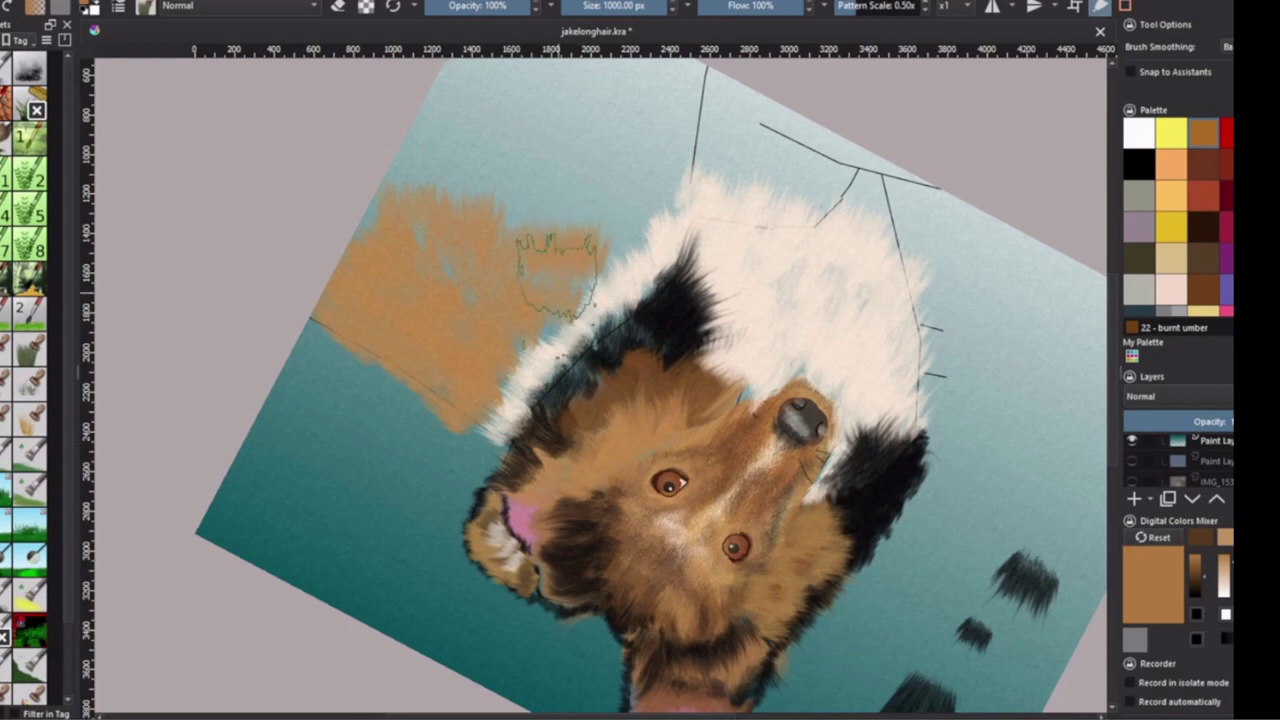
{"action": "mouse_move", "coordinate": [382, 150]}
{"action": "left_mouse_down"}
{"action": "mouse_move", "coordinate": [584, 212]}
{"action": "mouse_move", "coordinate": [552, 205]}
{"action": "mouse_move", "coordinate": [579, 247]}
{"action": "mouse_move", "coordinate": [537, 327]}
{"action": "left_mouse_up"}
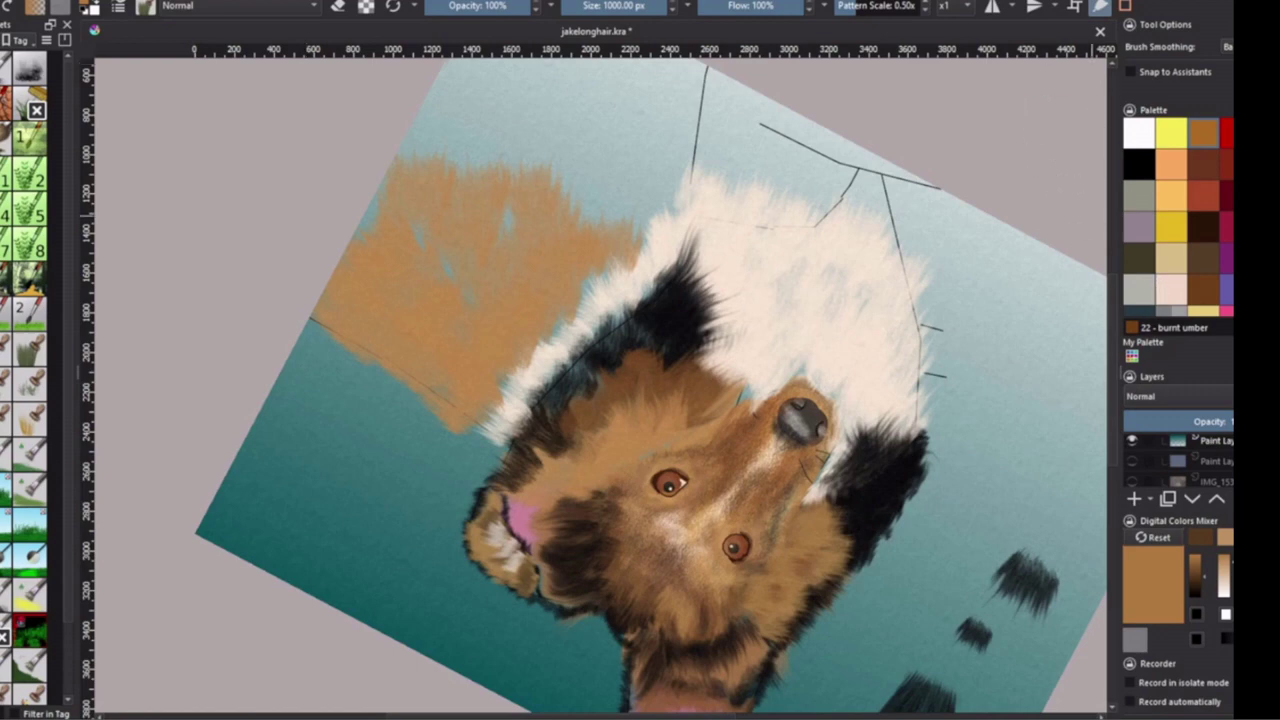
- Dab dark brown fur spots across the tan patch
{"action": "left_click", "coordinate": [1207, 541]}
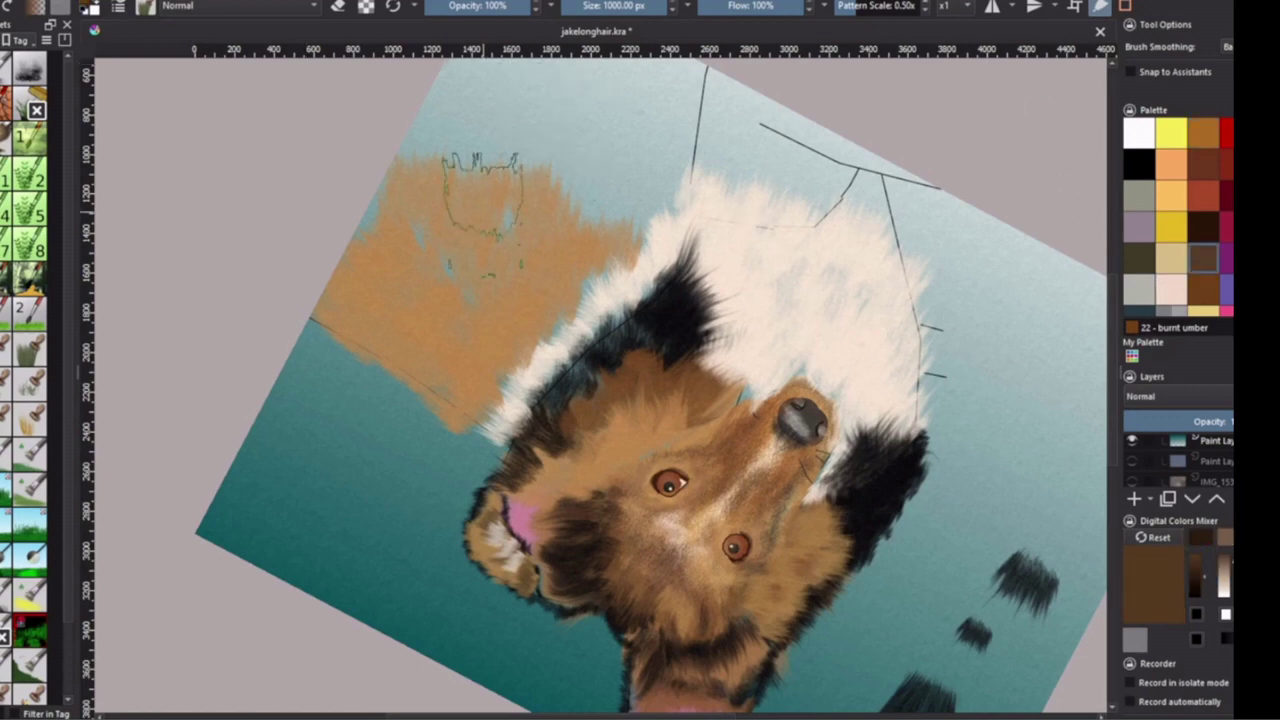
{"action": "left_click", "coordinate": [468, 340]}
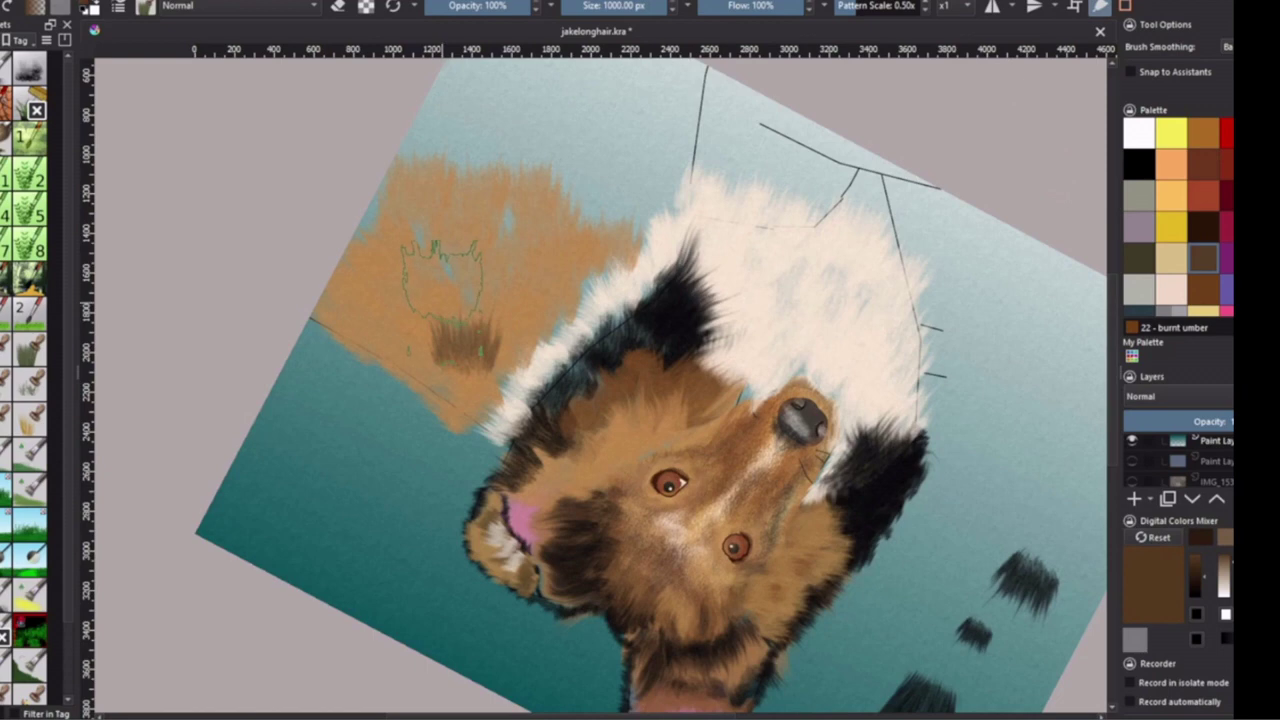
{"action": "left_click", "coordinate": [438, 282]}
{"action": "left_click", "coordinate": [478, 303]}
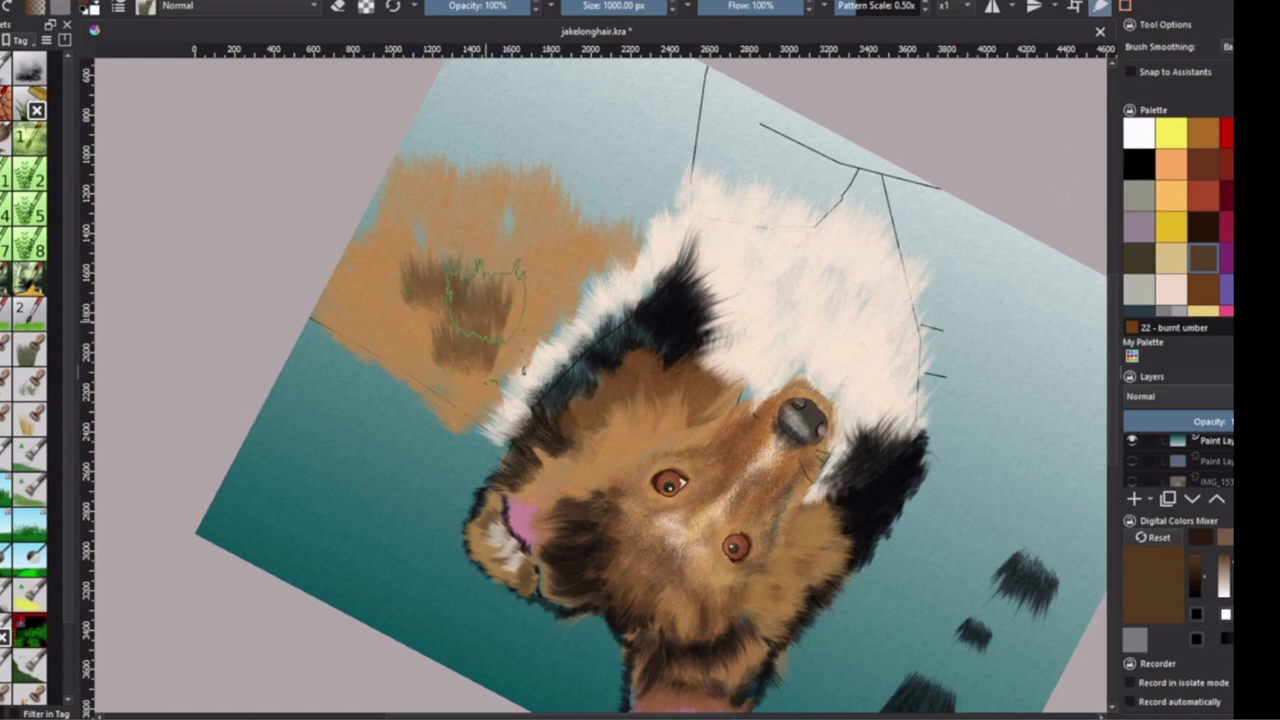
{"action": "left_click", "coordinate": [500, 268]}
{"action": "left_click", "coordinate": [508, 262]}
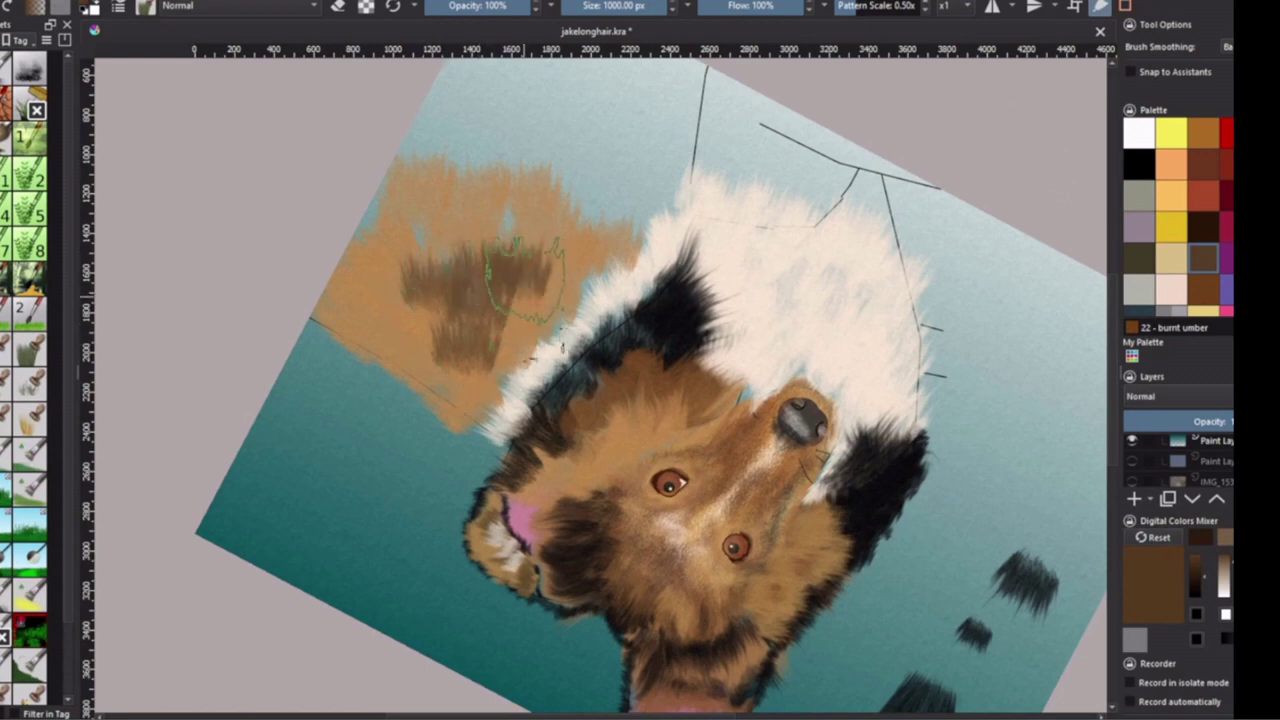
{"action": "left_click", "coordinate": [540, 325]}
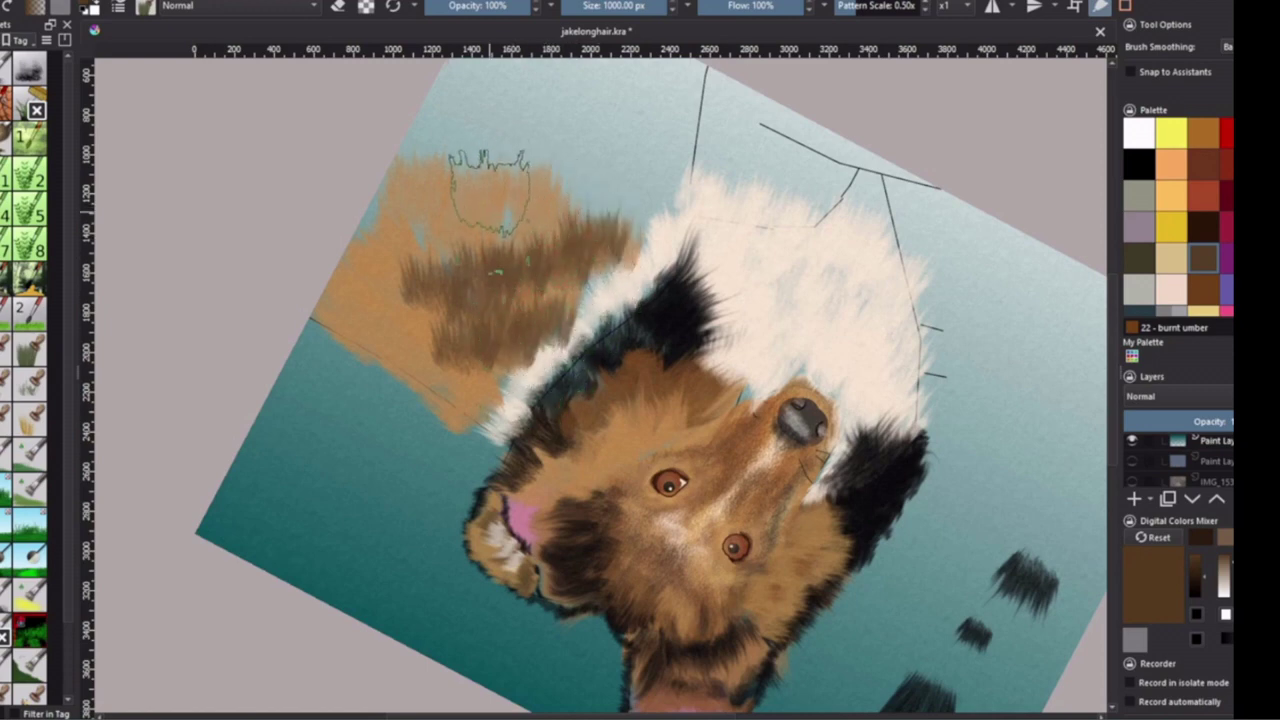
- Streak brown fur across the tan patch and along the ruff's edge
{"action": "mouse_move", "coordinate": [488, 195]}
{"action": "left_mouse_down"}
{"action": "mouse_move", "coordinate": [432, 222]}
{"action": "mouse_move", "coordinate": [448, 155]}
{"action": "left_mouse_up"}
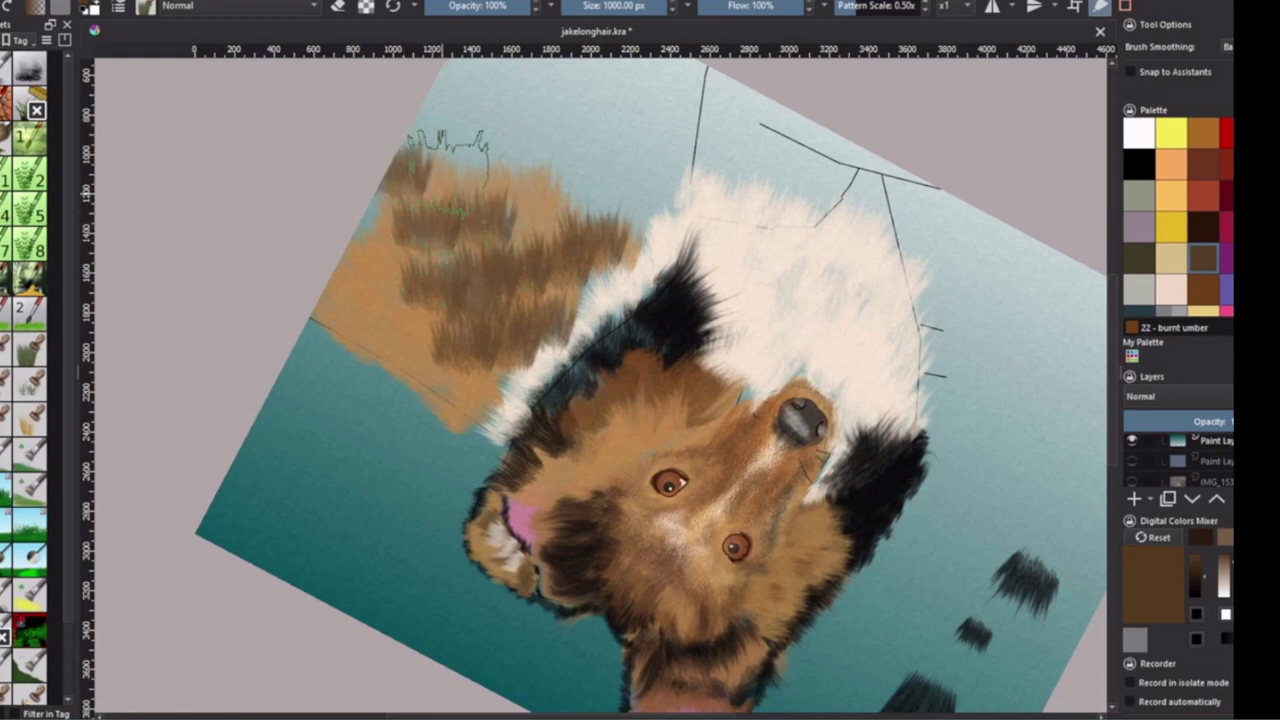
{"action": "mouse_move", "coordinate": [581, 180]}
{"action": "left_mouse_down"}
{"action": "mouse_move", "coordinate": [471, 165]}
{"action": "mouse_move", "coordinate": [466, 140]}
{"action": "left_mouse_up"}
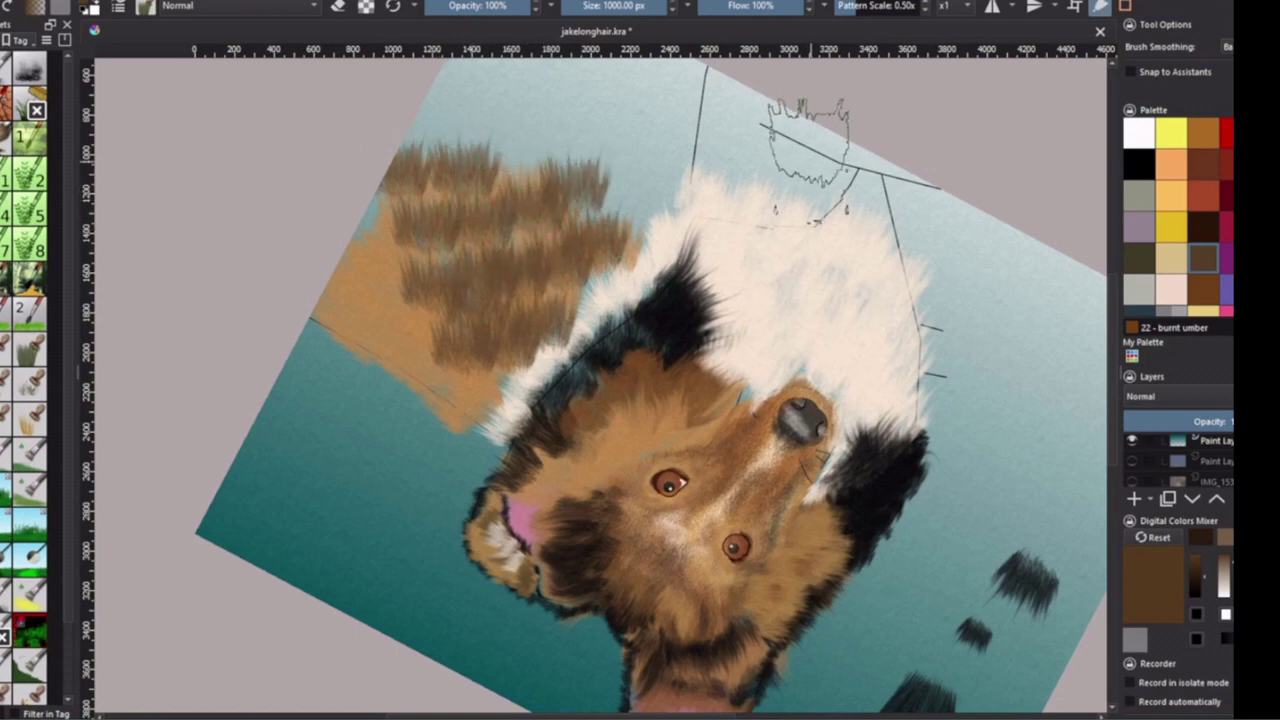
{"action": "left_click_drag", "start_coordinate": [632, 205], "coordinate": [655, 190]}
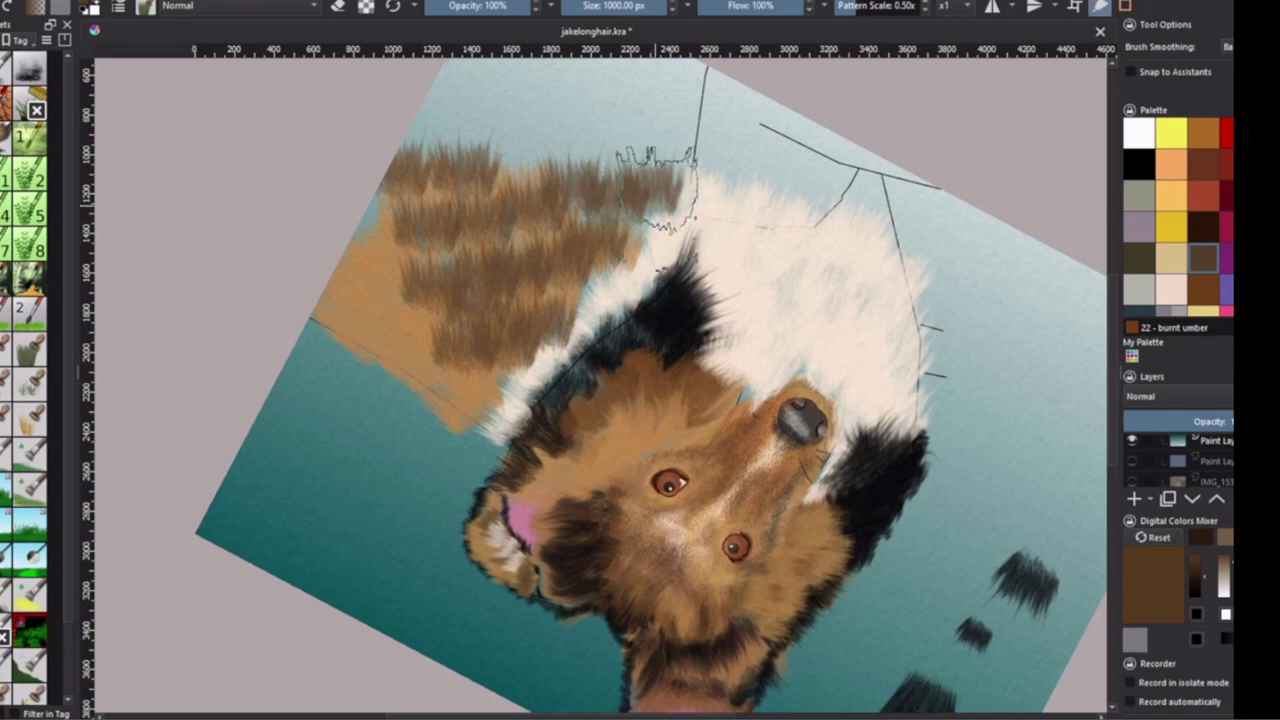
{"action": "left_click_drag", "start_coordinate": [548, 122], "coordinate": [557, 140]}
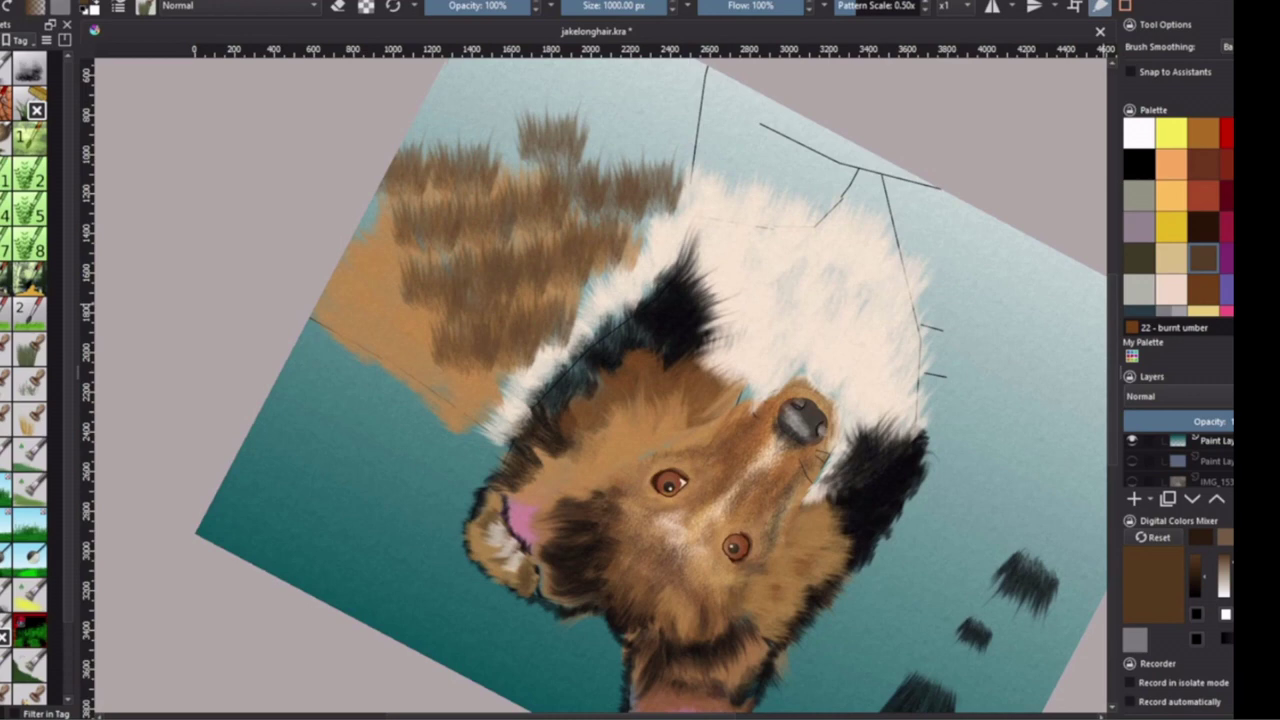
{"action": "scroll", "coordinate": [1178, 215], "scroll_direction": "down", "scroll_amount": 3}
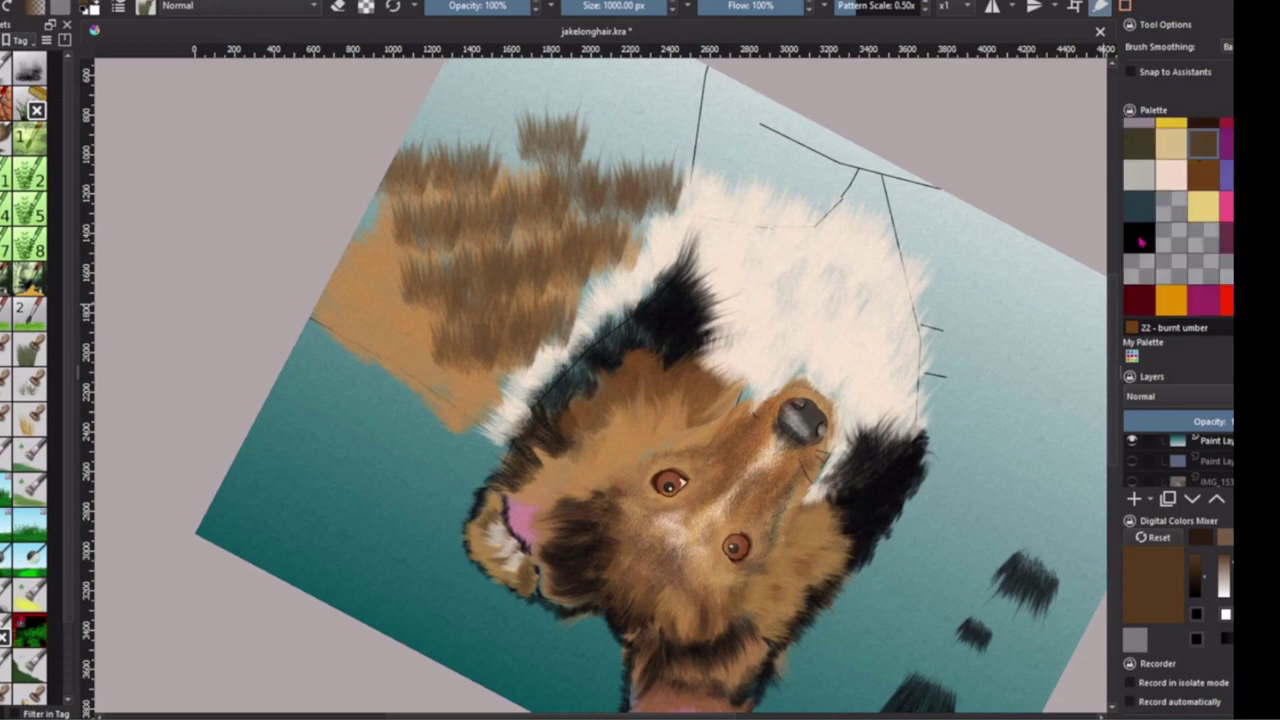
- Paint a black fur band along the top edge of the brown back
{"action": "left_click", "coordinate": [1139, 238]}
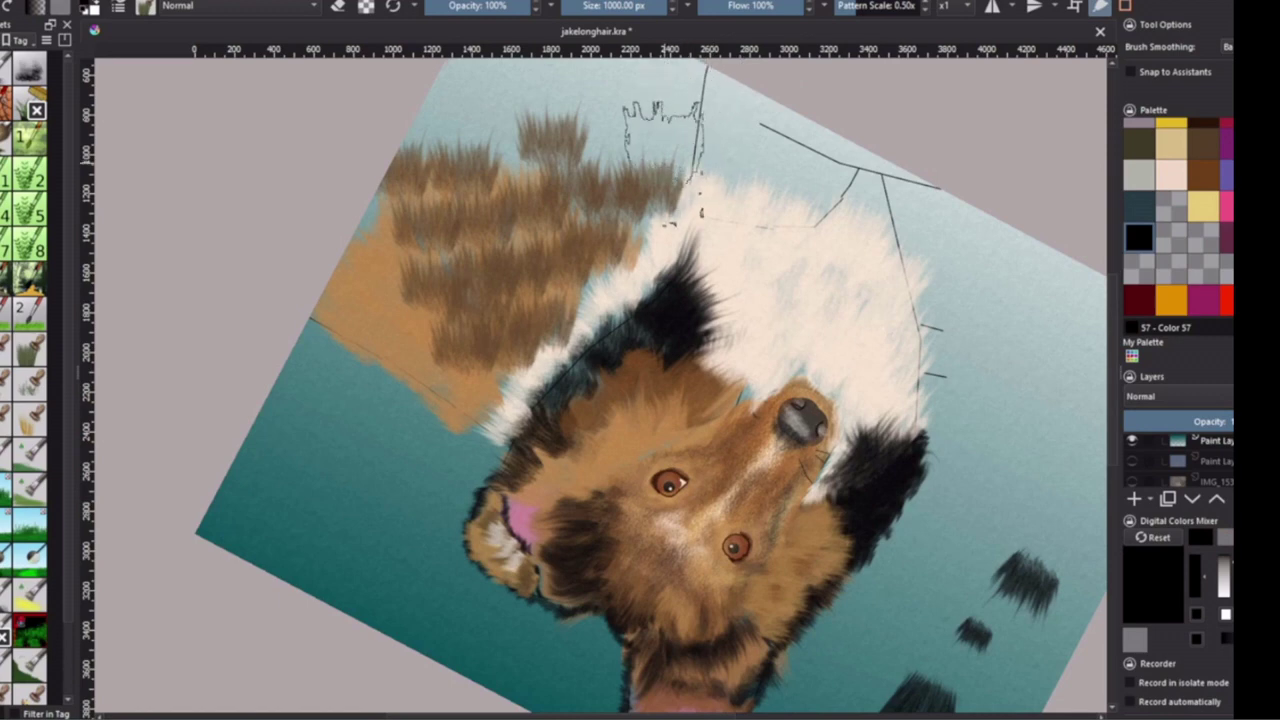
{"action": "mouse_move", "coordinate": [662, 138]}
{"action": "left_mouse_down"}
{"action": "mouse_move", "coordinate": [486, 114]}
{"action": "mouse_move", "coordinate": [495, 150]}
{"action": "left_mouse_up"}
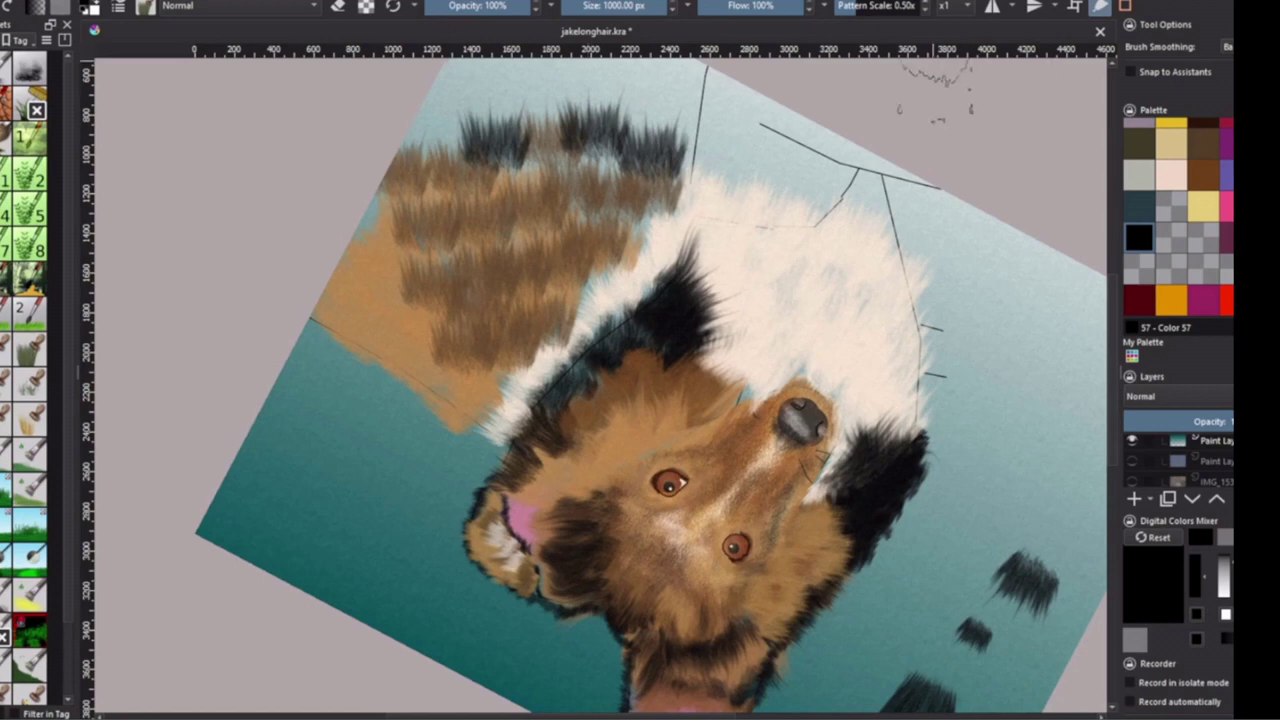
{"action": "mouse_move", "coordinate": [670, 95]}
{"action": "left_mouse_down"}
{"action": "mouse_move", "coordinate": [665, 140]}
{"action": "mouse_move", "coordinate": [640, 105]}
{"action": "mouse_move", "coordinate": [595, 100]}
{"action": "mouse_move", "coordinate": [610, 95]}
{"action": "mouse_move", "coordinate": [605, 120]}
{"action": "mouse_move", "coordinate": [625, 140]}
{"action": "mouse_move", "coordinate": [600, 150]}
{"action": "left_mouse_up"}
{"action": "mouse_move", "coordinate": [580, 100]}
{"action": "left_mouse_down"}
{"action": "mouse_move", "coordinate": [566, 124]}
{"action": "mouse_move", "coordinate": [530, 80]}
{"action": "mouse_move", "coordinate": [520, 110]}
{"action": "mouse_move", "coordinate": [560, 120]}
{"action": "mouse_move", "coordinate": [586, 150]}
{"action": "mouse_move", "coordinate": [545, 160]}
{"action": "left_mouse_up"}
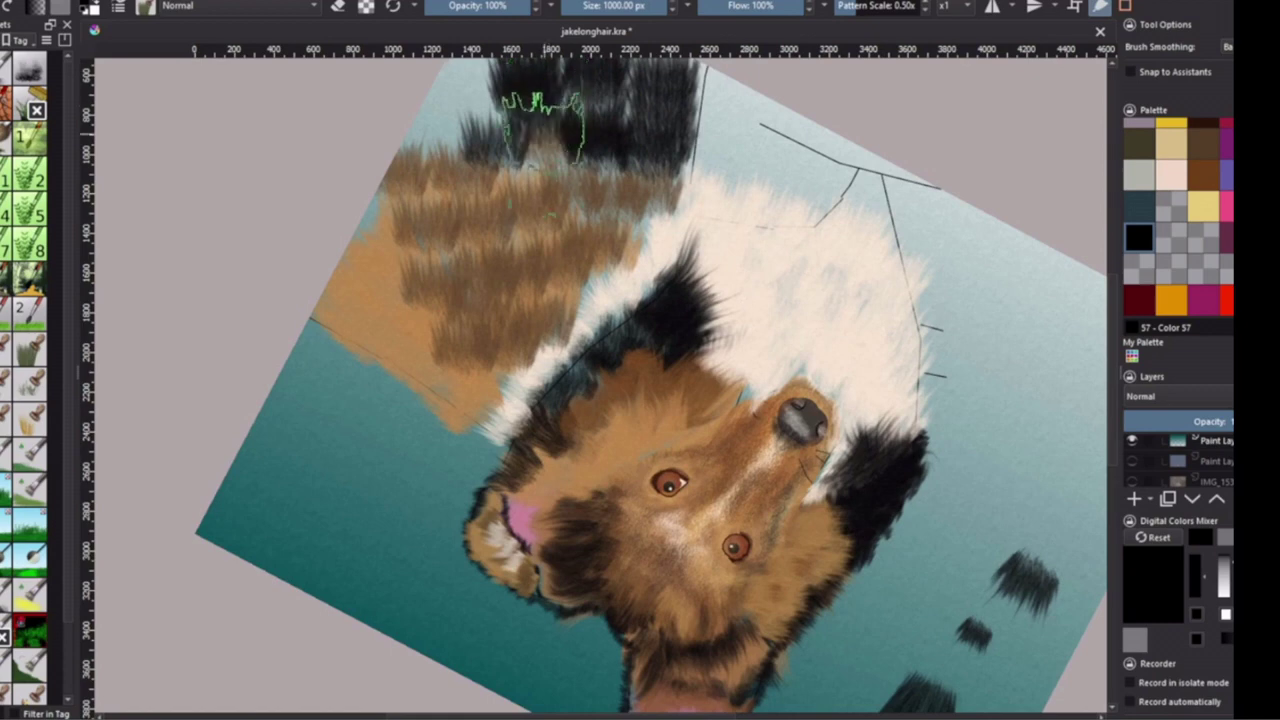
{"action": "left_click_drag", "start_coordinate": [540, 110], "coordinate": [555, 190]}
{"action": "left_click_drag", "start_coordinate": [520, 70], "coordinate": [500, 150]}
{"action": "mouse_move", "coordinate": [470, 60]}
{"action": "left_mouse_down"}
{"action": "mouse_move", "coordinate": [490, 110]}
{"action": "mouse_move", "coordinate": [470, 120]}
{"action": "left_mouse_up"}
{"action": "mouse_move", "coordinate": [440, 80]}
{"action": "left_mouse_down"}
{"action": "mouse_move", "coordinate": [455, 125]}
{"action": "mouse_move", "coordinate": [435, 140]}
{"action": "mouse_move", "coordinate": [430, 115]}
{"action": "left_mouse_up"}
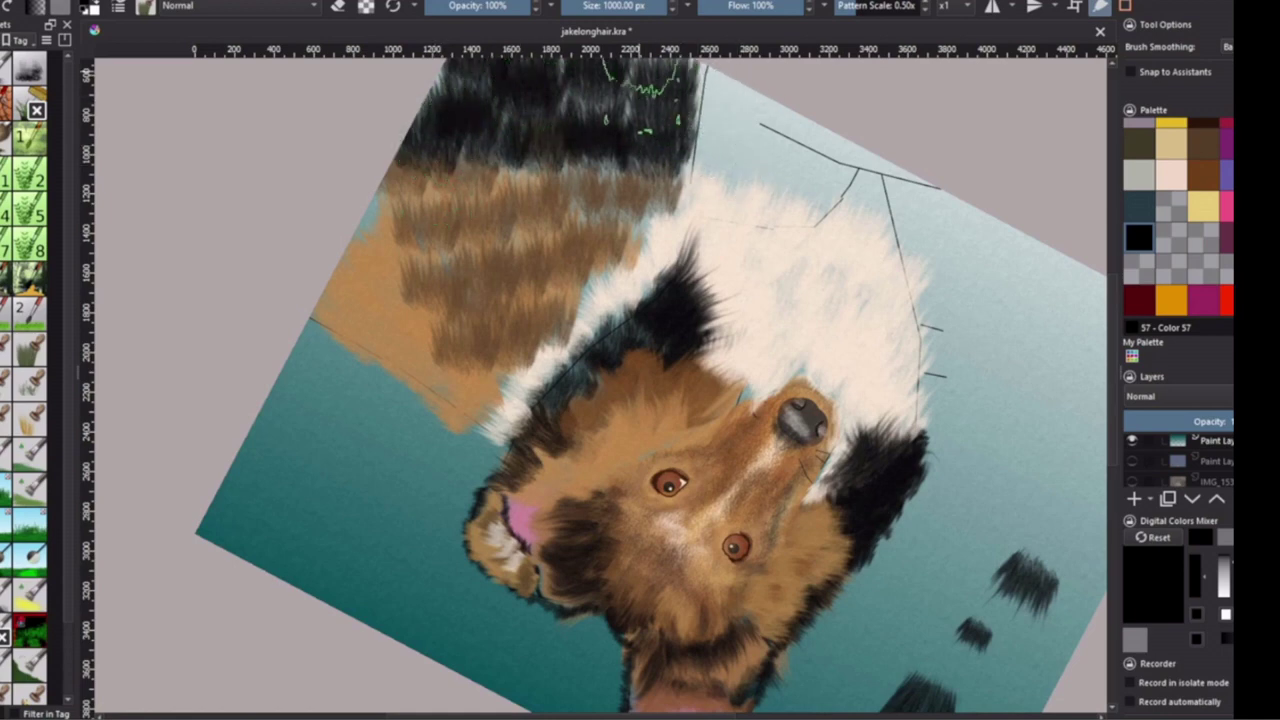
- Add dark tufts into the tan fur and darken its edge
{"action": "left_click_drag", "start_coordinate": [430, 335], "coordinate": [410, 300]}
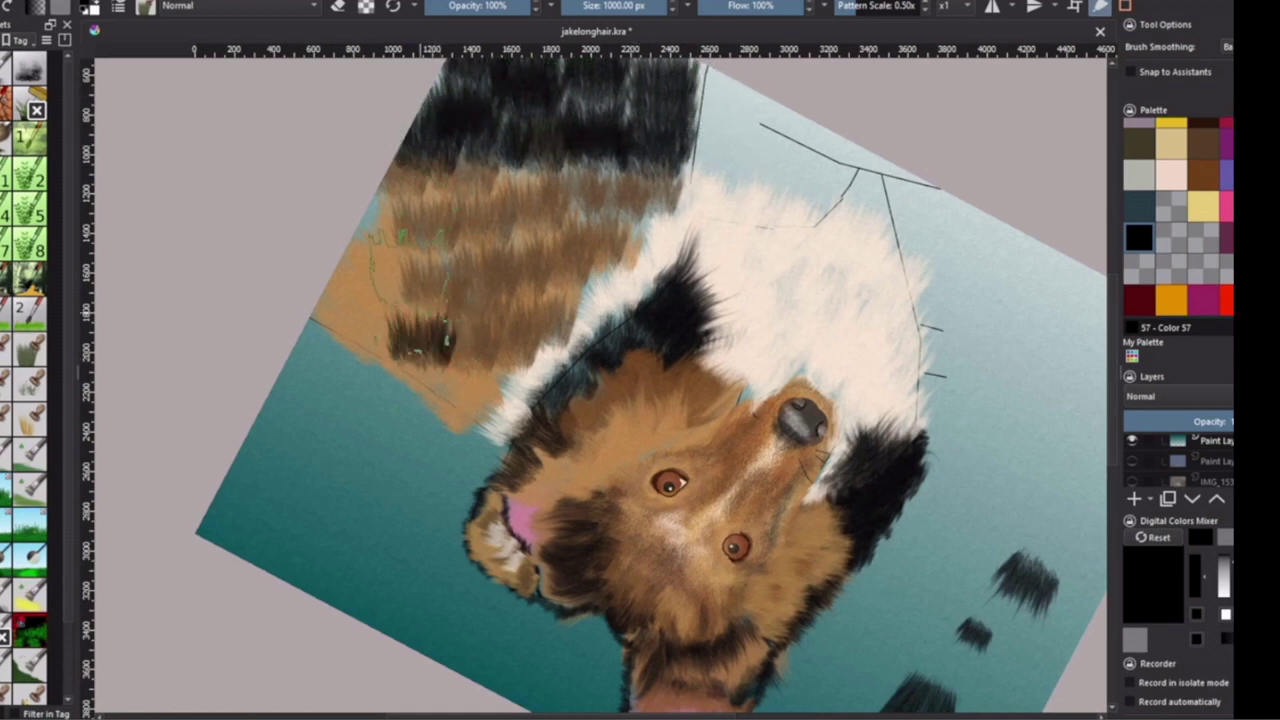
{"action": "mouse_move", "coordinate": [368, 220]}
{"action": "left_mouse_down"}
{"action": "mouse_move", "coordinate": [400, 235]}
{"action": "mouse_move", "coordinate": [525, 365]}
{"action": "left_mouse_up"}
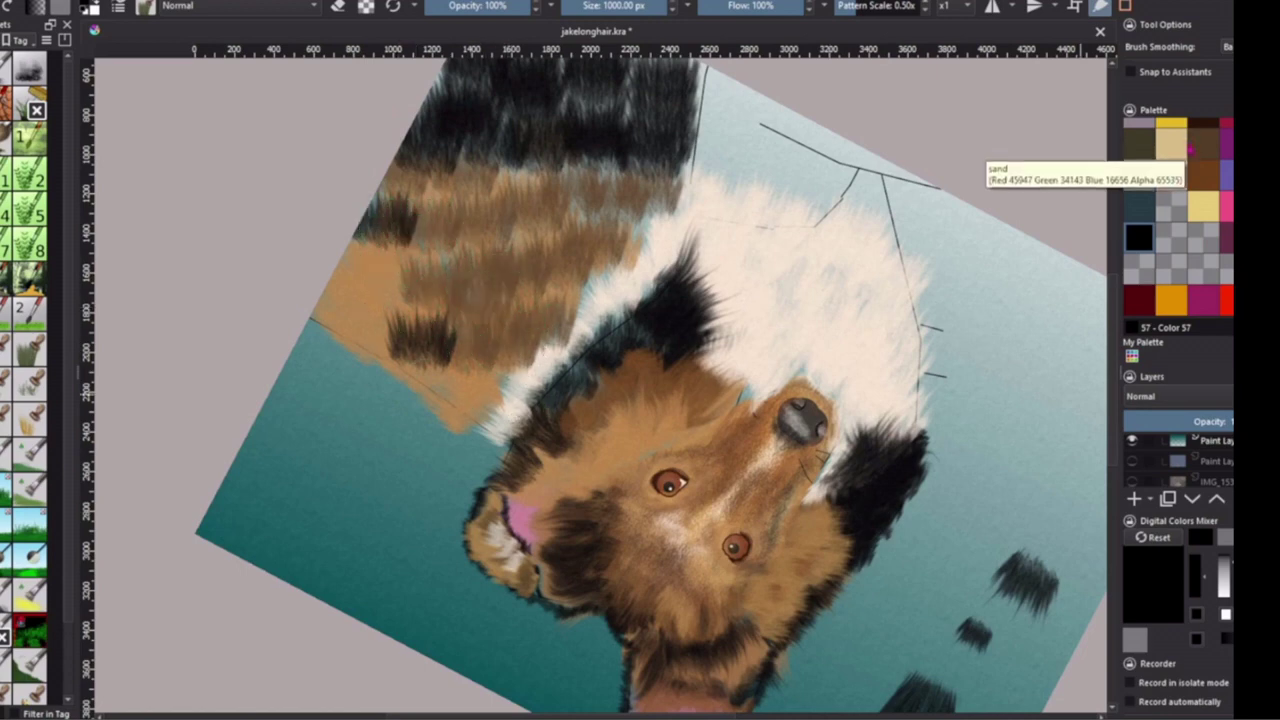
{"action": "left_click", "coordinate": [1204, 177]}
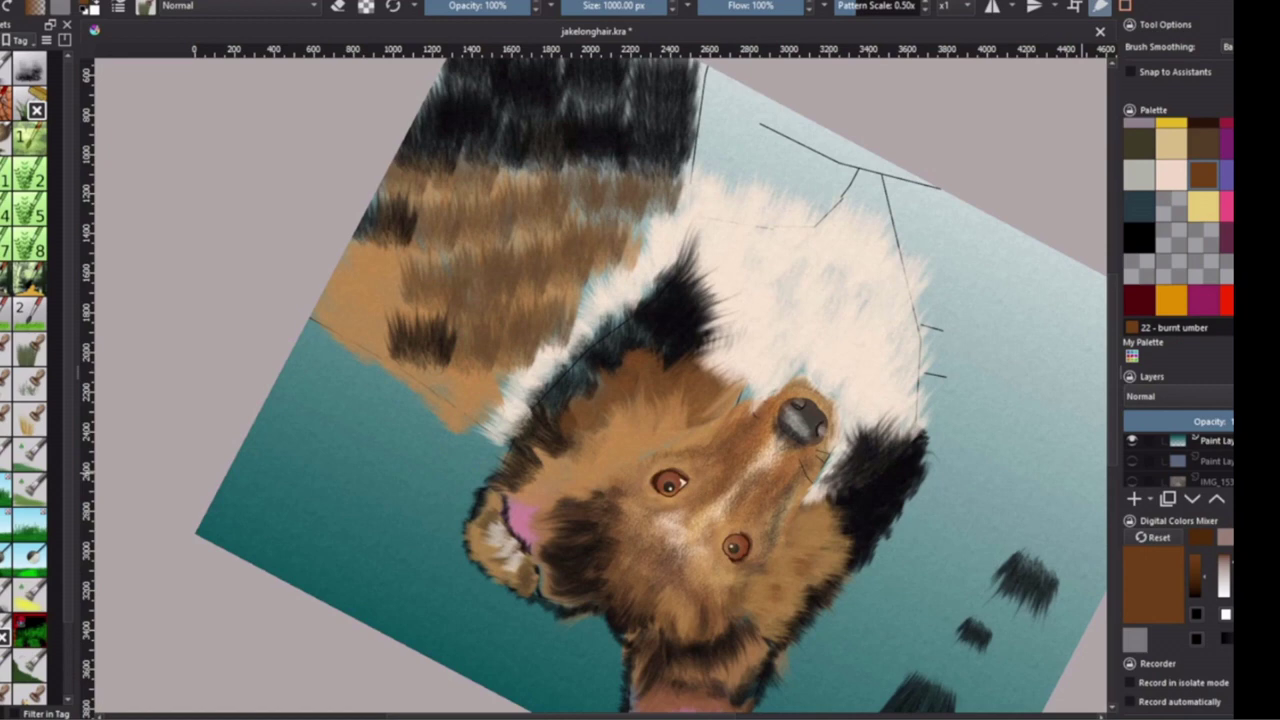
- Smear a darker brown shadow patch into the back fur, restoring the upright view afterward
{"action": "key", "text": "ctrl+]"}
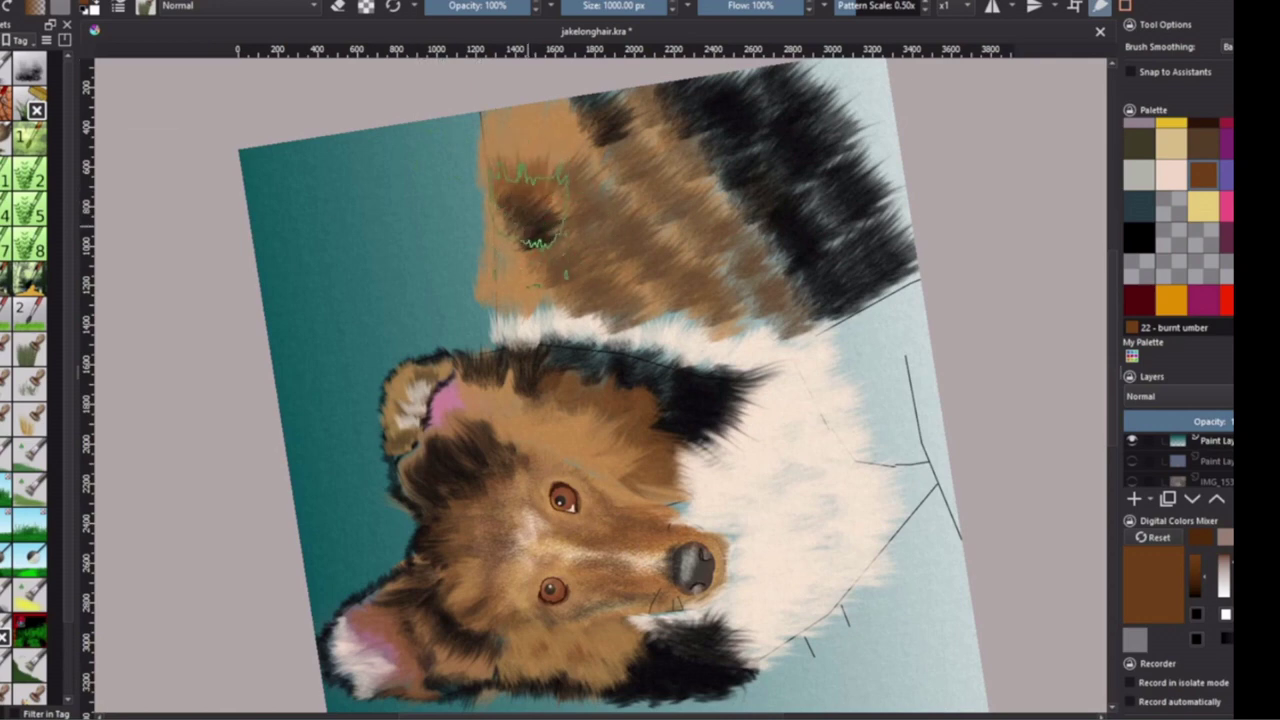
{"action": "left_click_drag", "start_coordinate": [530, 215], "coordinate": [535, 280]}
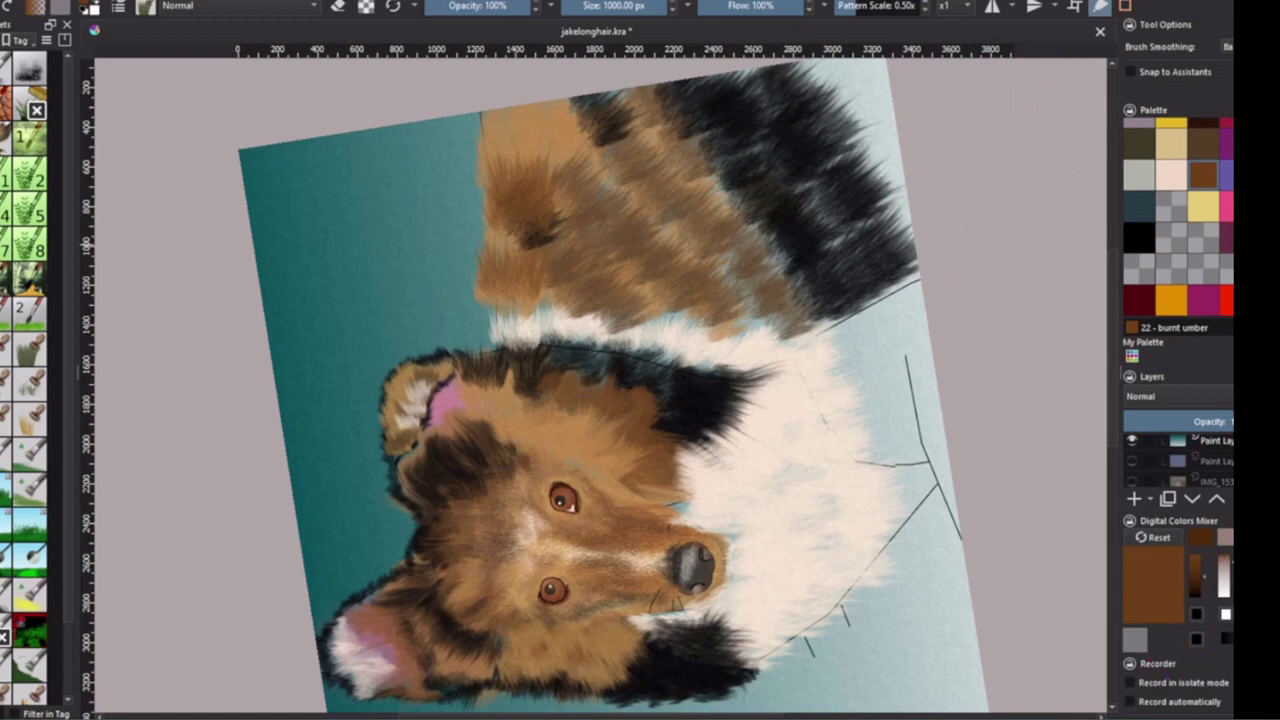
{"action": "key", "text": "5"}
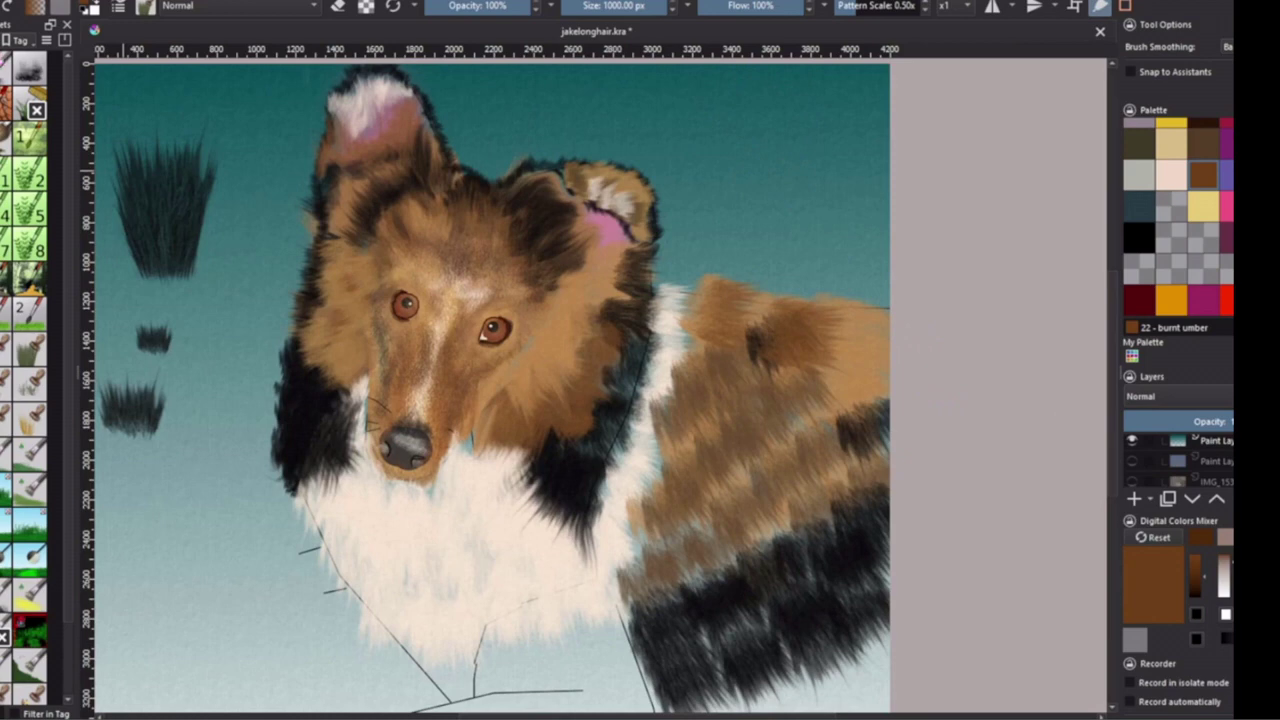
{"action": "left_click", "coordinate": [20, 40]}
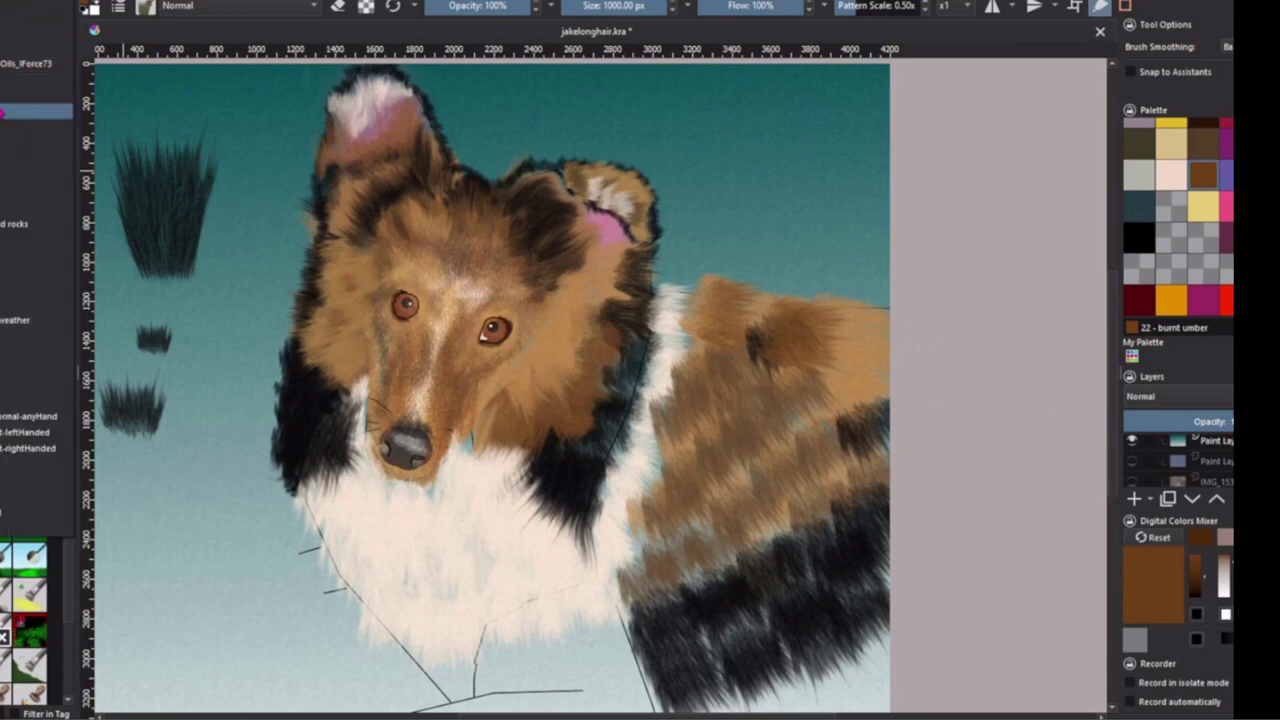
- With a blending brush, soften the back fur and blend the black band into the brown
{"action": "left_click", "coordinate": [3, 112]}
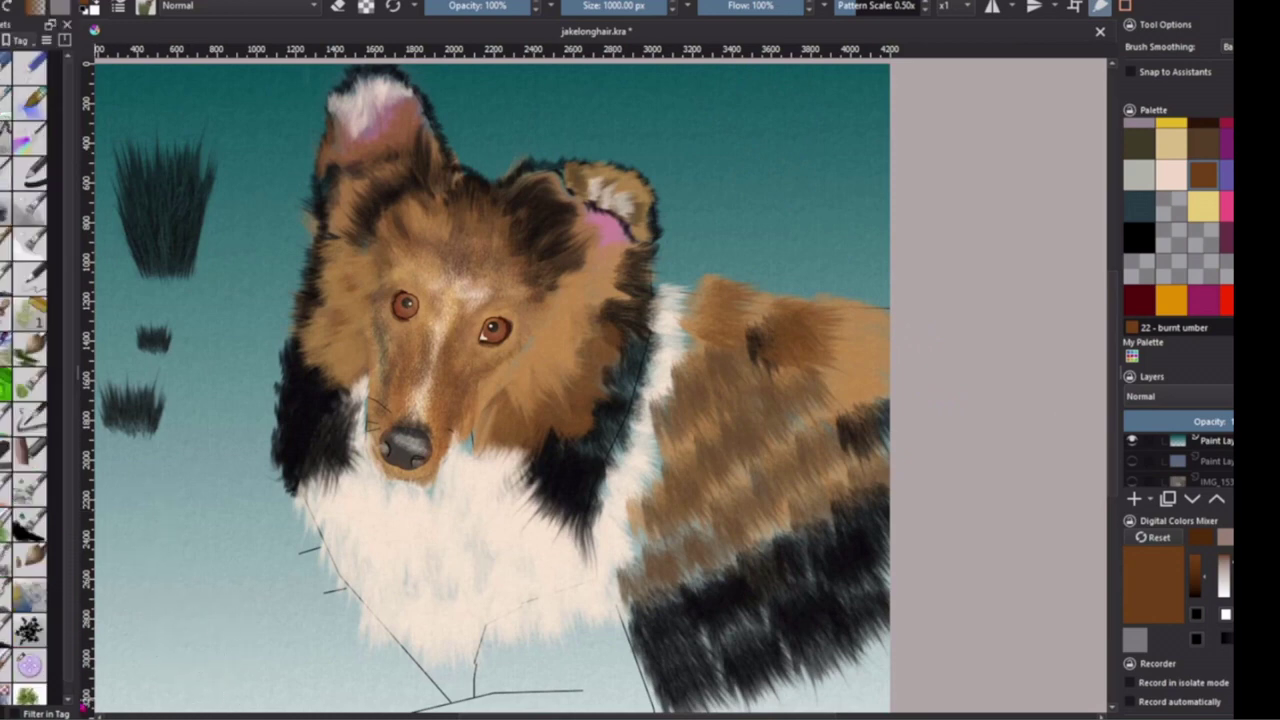
{"action": "left_click", "coordinate": [31, 657]}
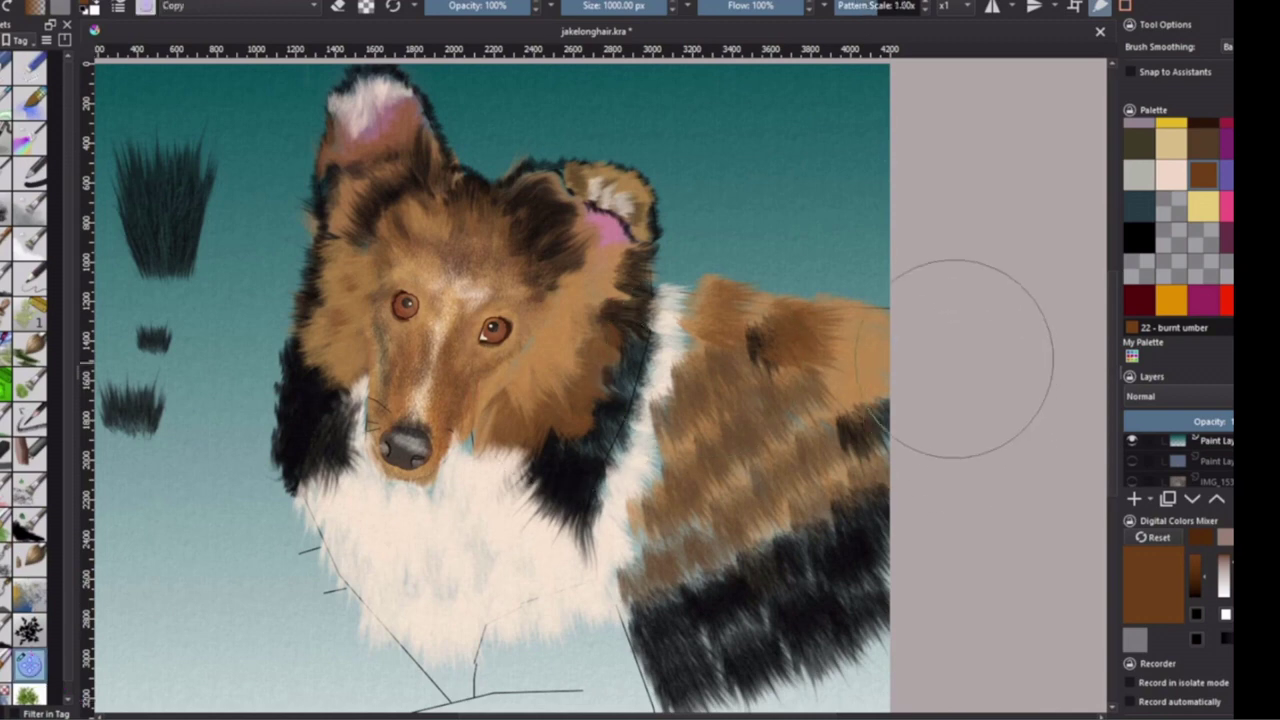
{"action": "mouse_move", "coordinate": [800, 345]}
{"action": "left_mouse_down"}
{"action": "mouse_move", "coordinate": [877, 490]}
{"action": "mouse_move", "coordinate": [847, 600]}
{"action": "left_mouse_up"}
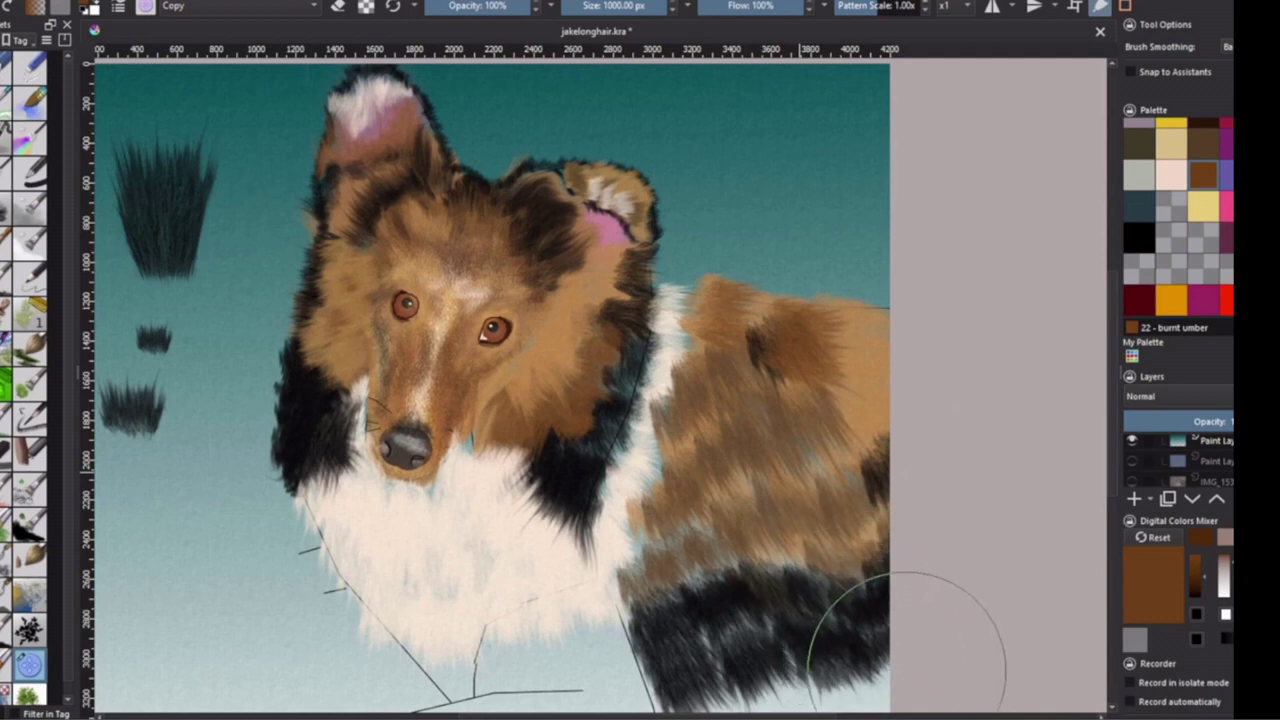
{"action": "left_click_drag", "start_coordinate": [737, 478], "coordinate": [829, 686]}
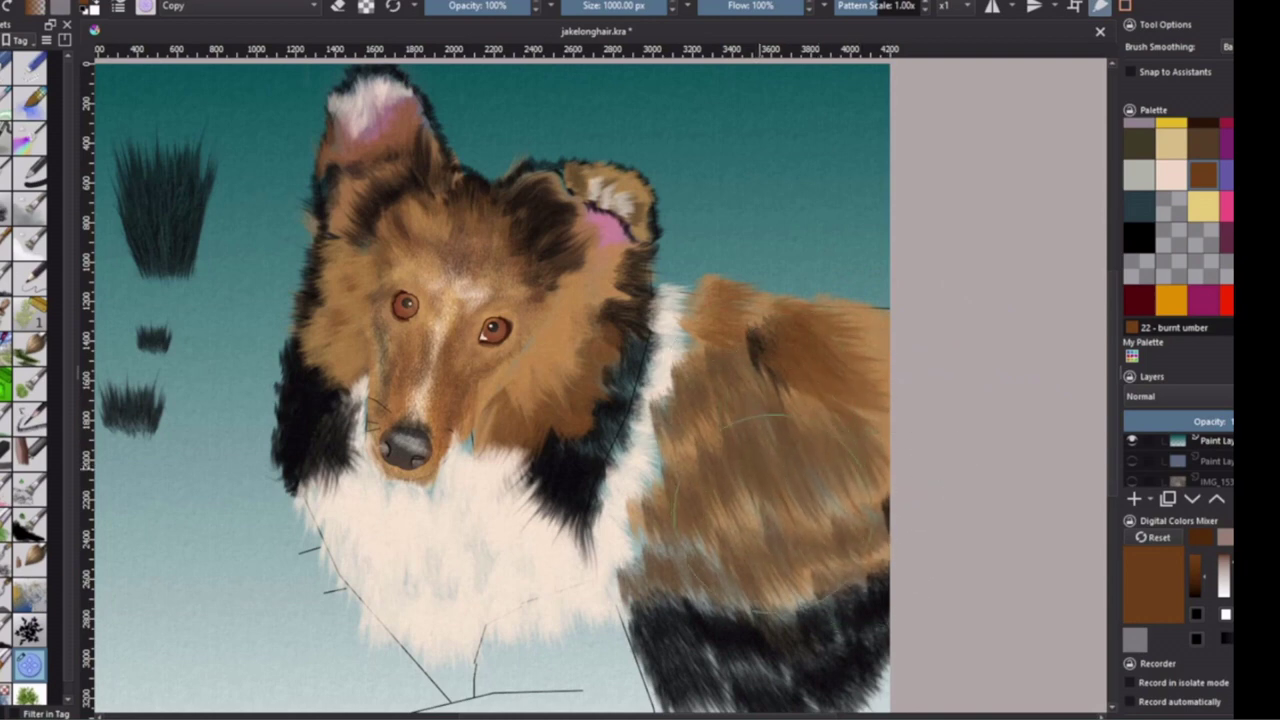
- Smooth the shoulder fur into vertical strokes and smudge its dark patch
{"action": "mouse_move", "coordinate": [860, 526]}
{"action": "left_mouse_down"}
{"action": "mouse_move", "coordinate": [829, 643]}
{"action": "mouse_move", "coordinate": [835, 705]}
{"action": "left_mouse_up"}
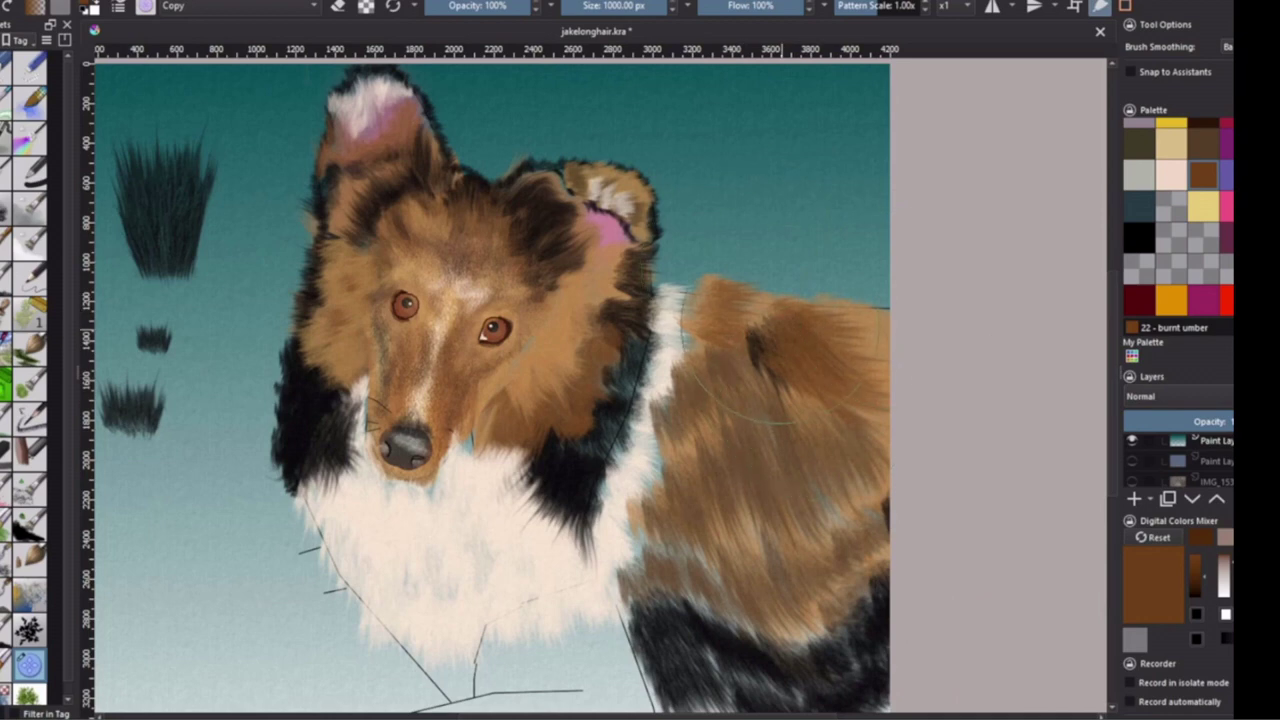
{"action": "mouse_move", "coordinate": [765, 348]}
{"action": "left_mouse_down"}
{"action": "mouse_move", "coordinate": [943, 329]}
{"action": "mouse_move", "coordinate": [767, 350]}
{"action": "mouse_move", "coordinate": [830, 345]}
{"action": "mouse_move", "coordinate": [720, 320]}
{"action": "left_mouse_up"}
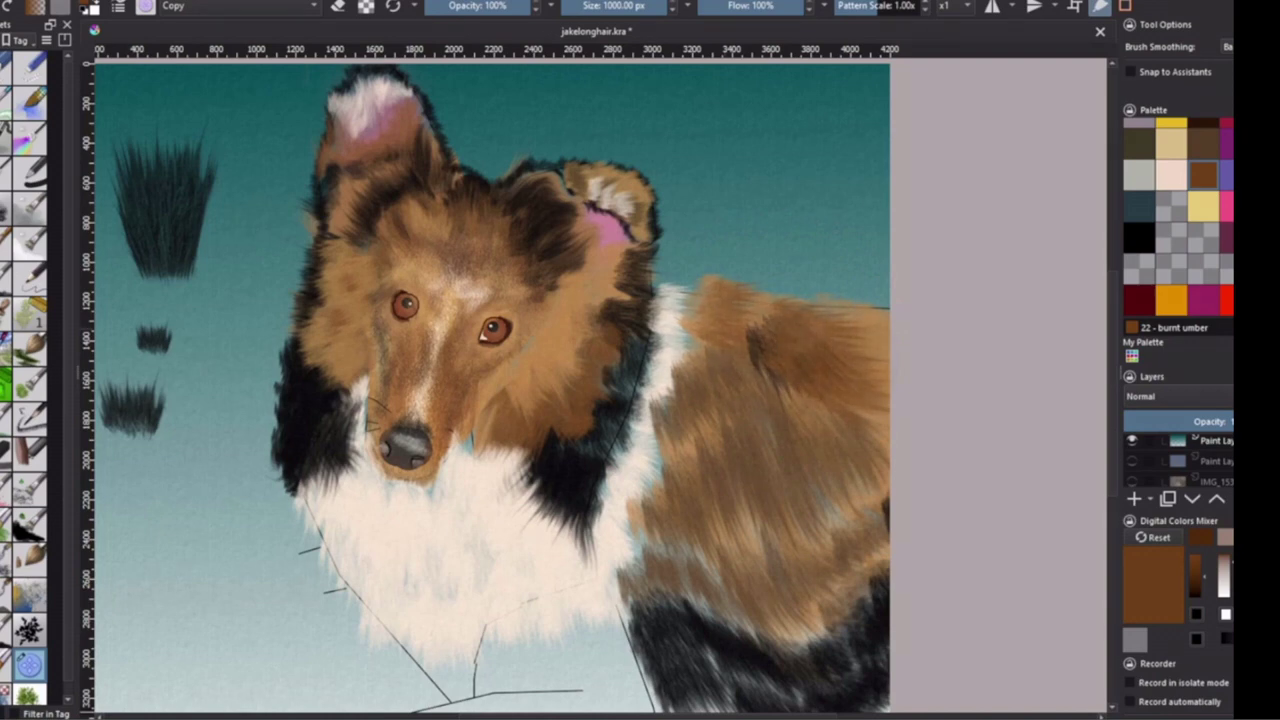
{"action": "left_click_drag", "start_coordinate": [873, 352], "coordinate": [760, 350]}
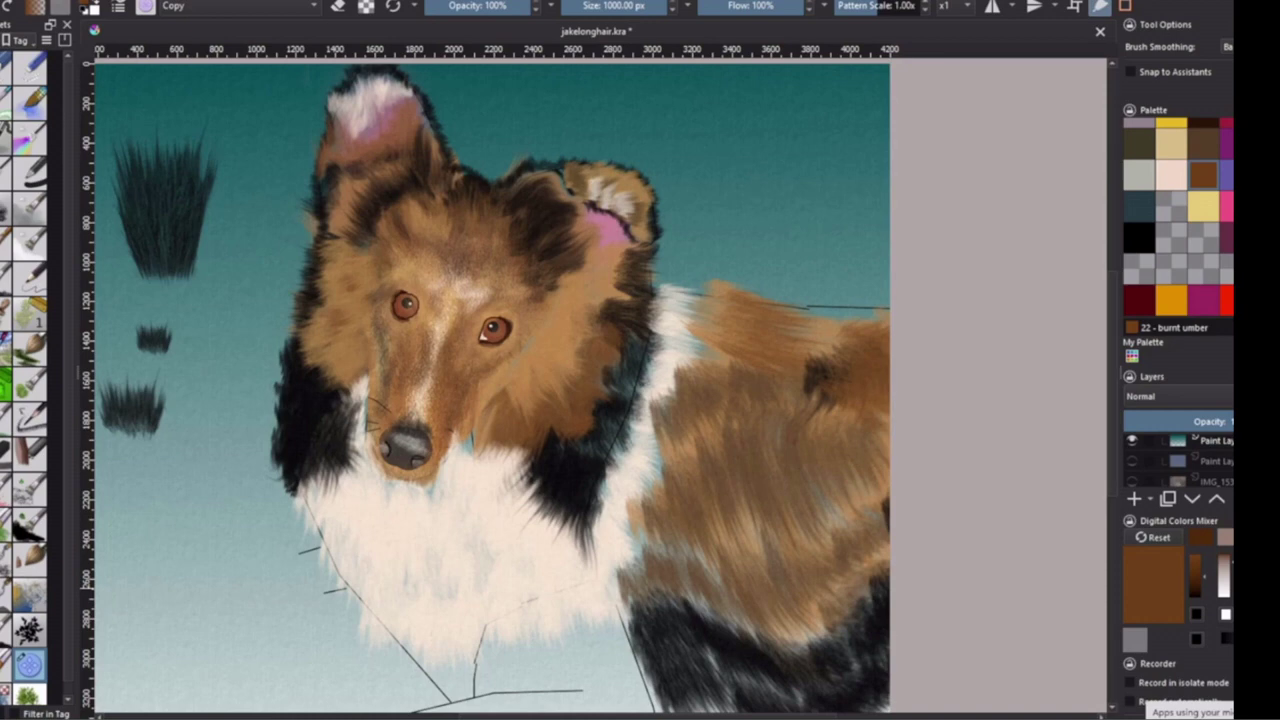
{"action": "left_click", "coordinate": [1171, 175]}
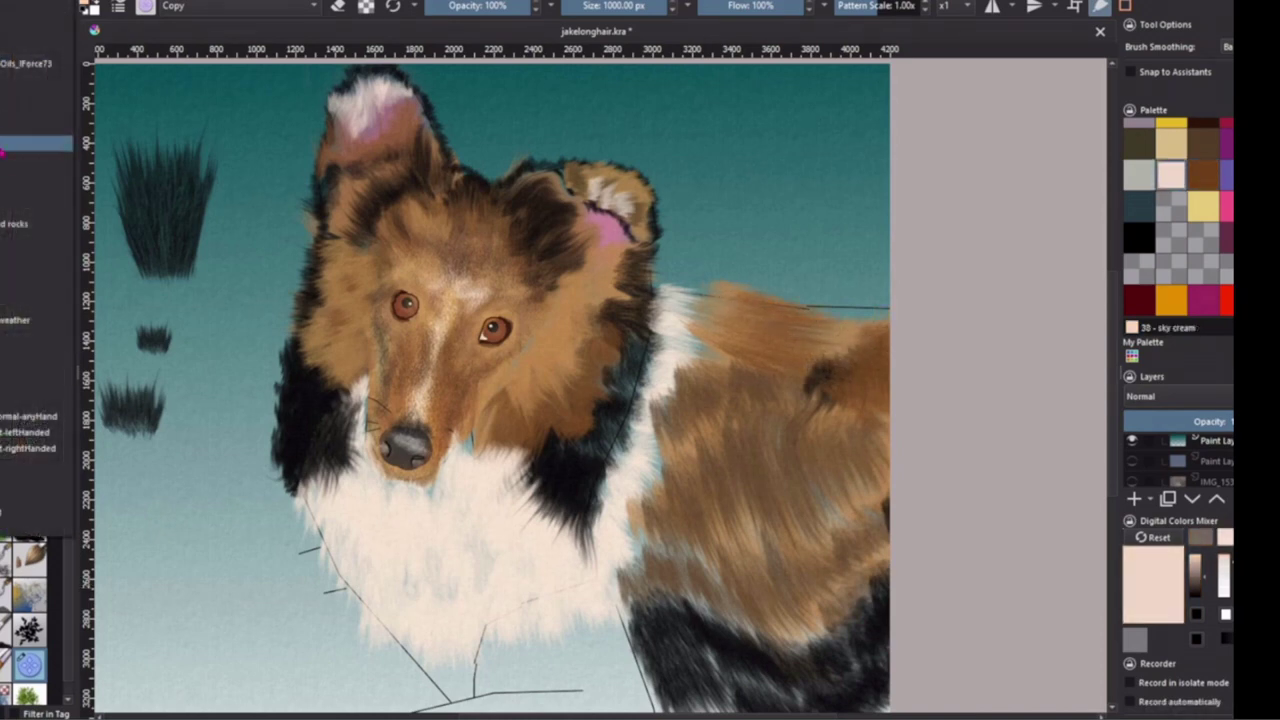
- With the fur brush and the view upside down and zoomed out, dab cream onto the ruff
{"action": "left_click", "coordinate": [3, 150]}
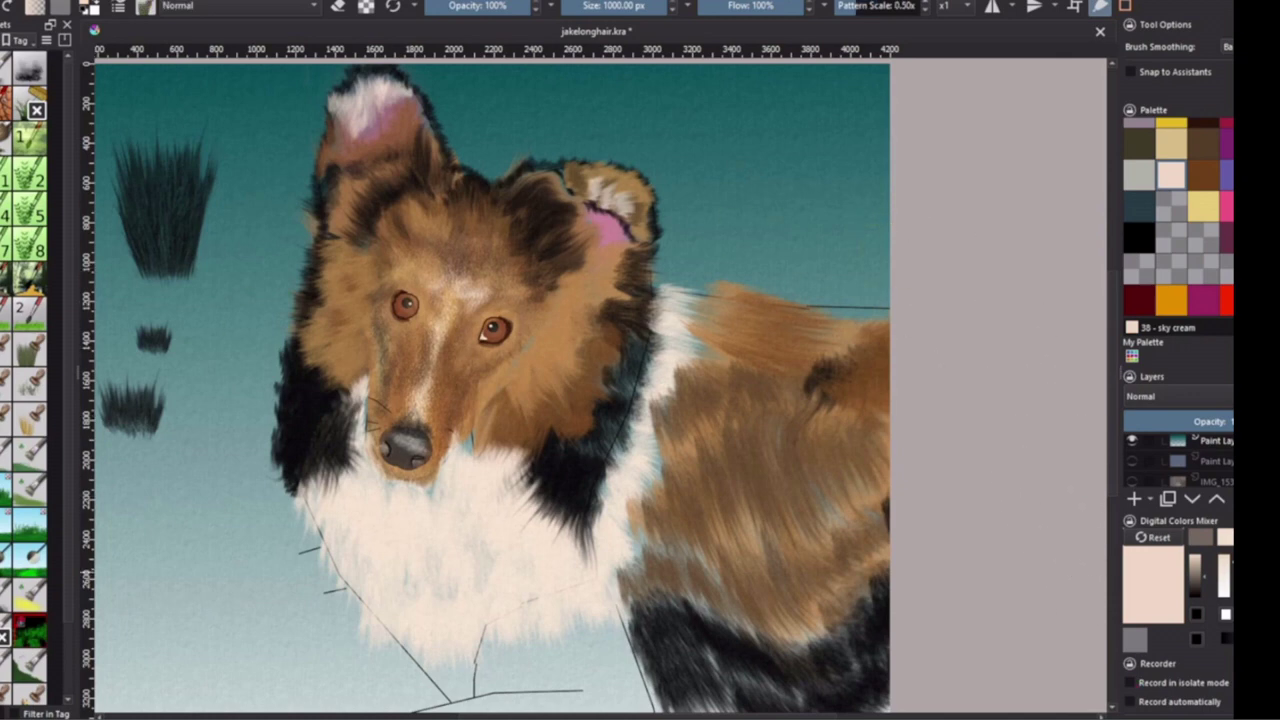
{"action": "key", "text": "4"}
{"action": "key", "text": "4"}
{"action": "key", "text": "4"}
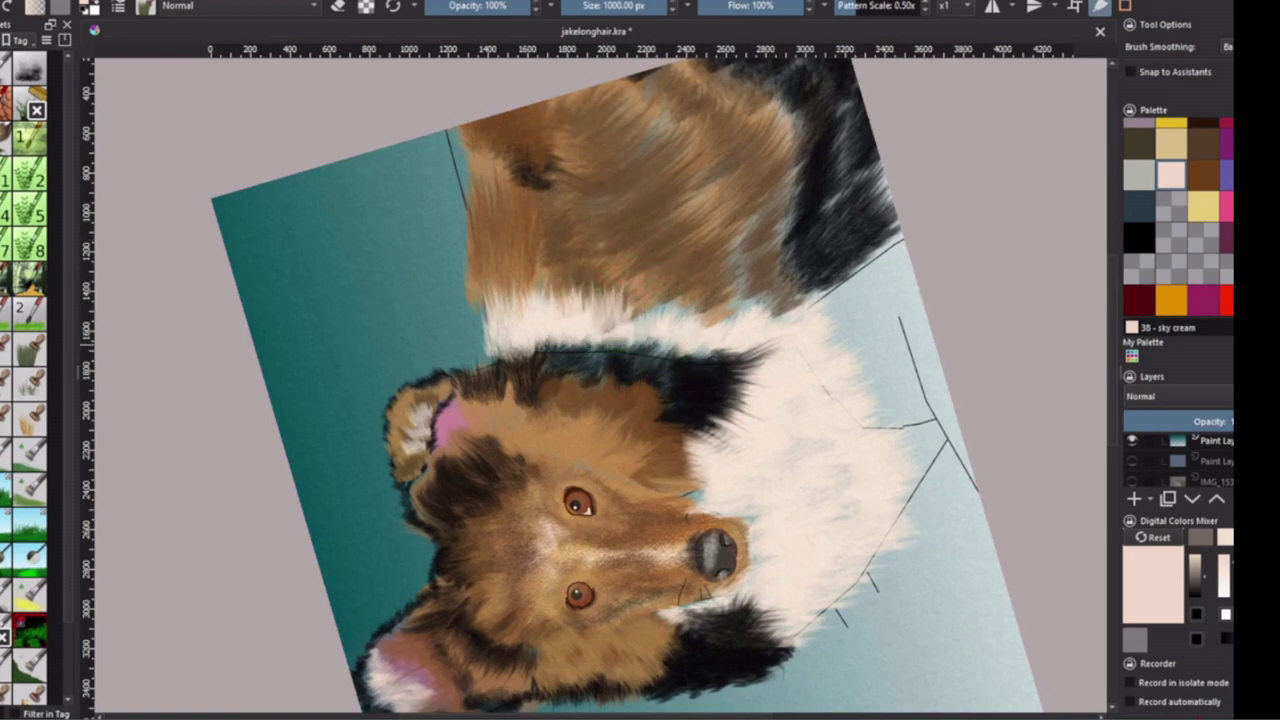
{"action": "key", "text": "4"}
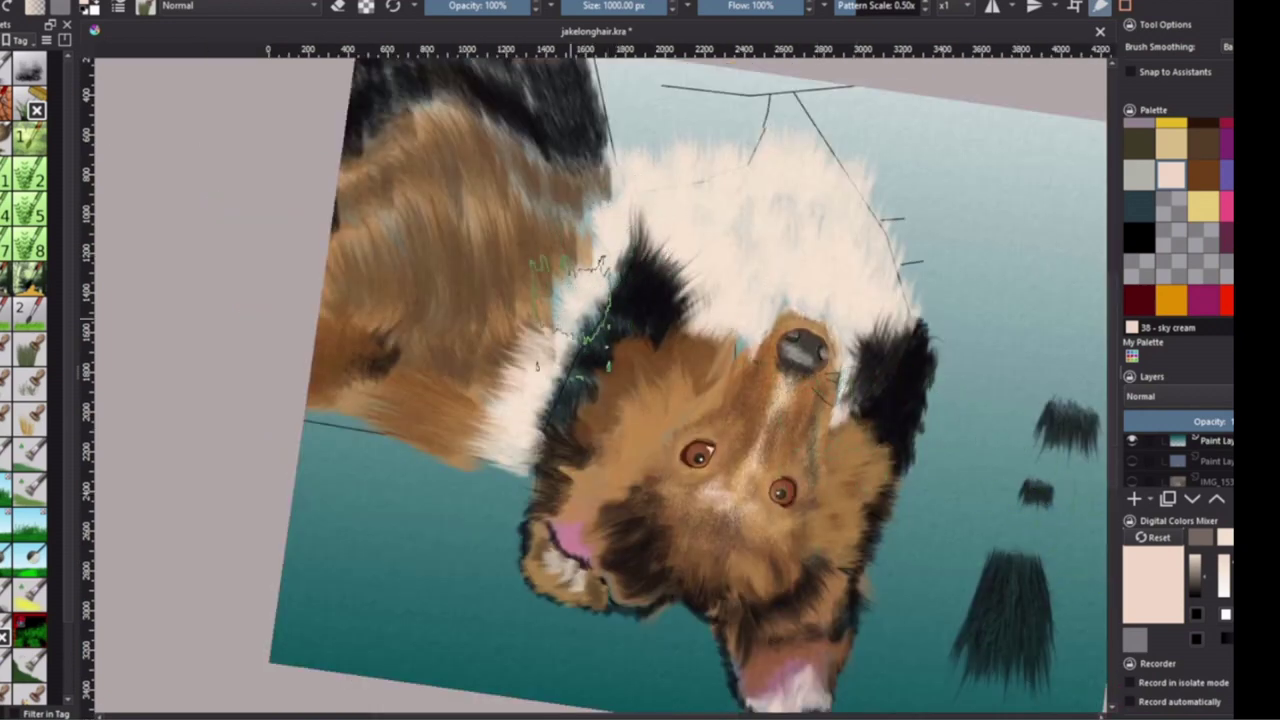
{"action": "key", "text": "5"}
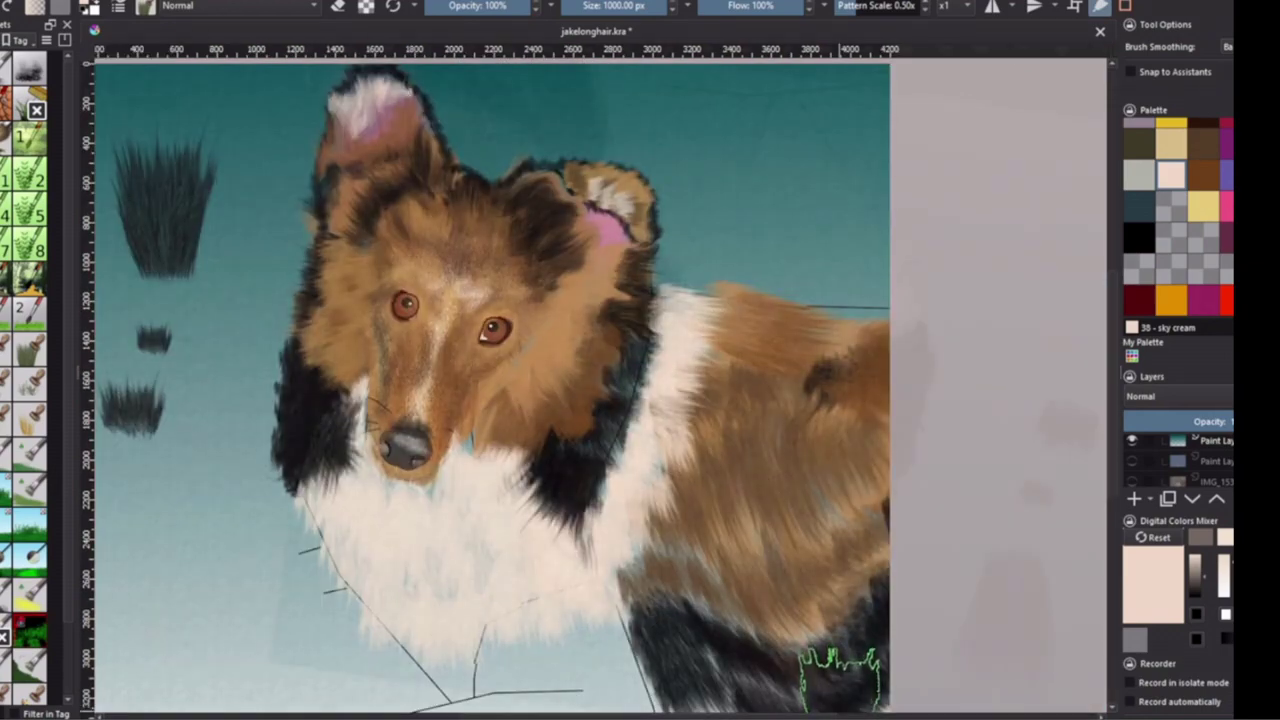
{"action": "key", "text": "4"}
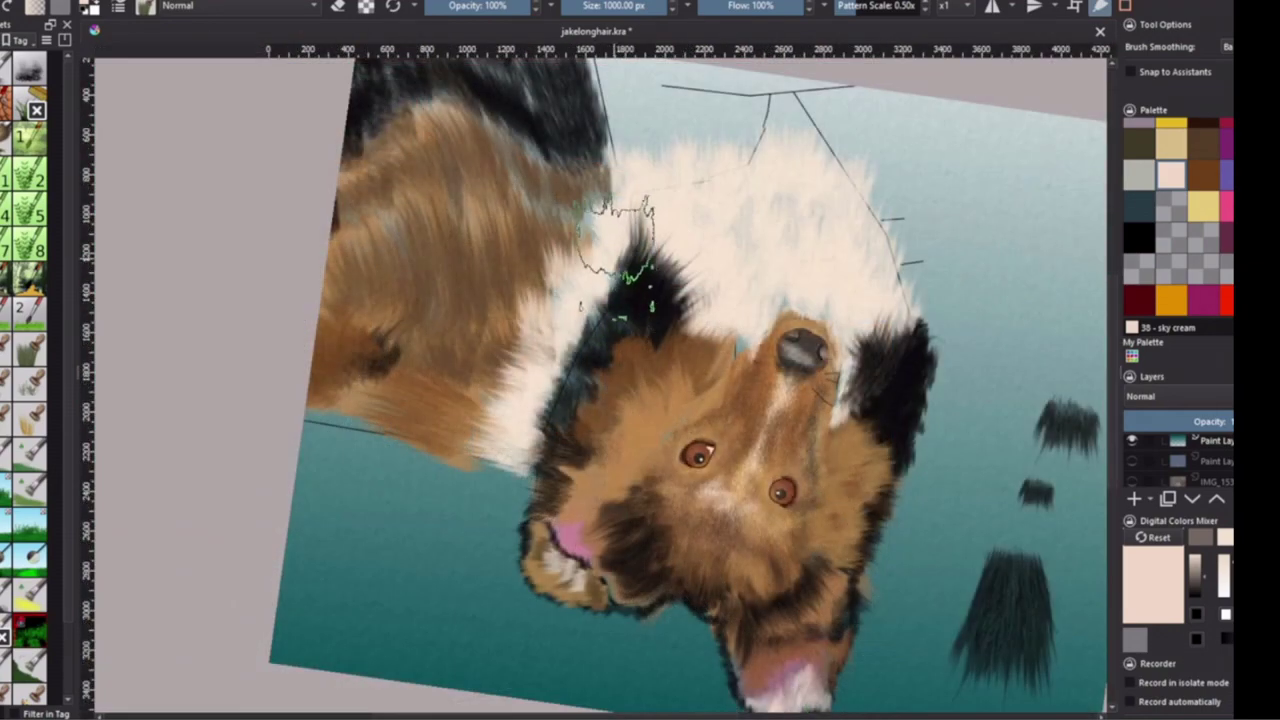
{"action": "key", "text": "minus"}
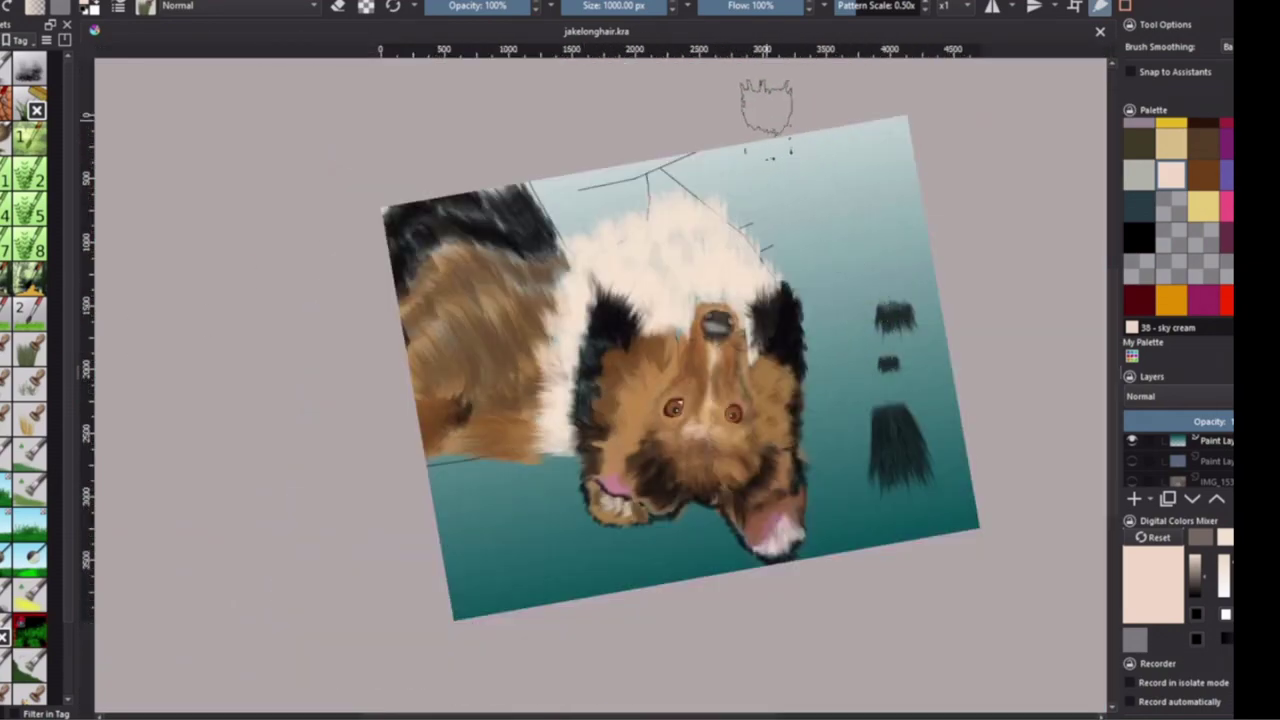
{"action": "left_click", "coordinate": [690, 195]}
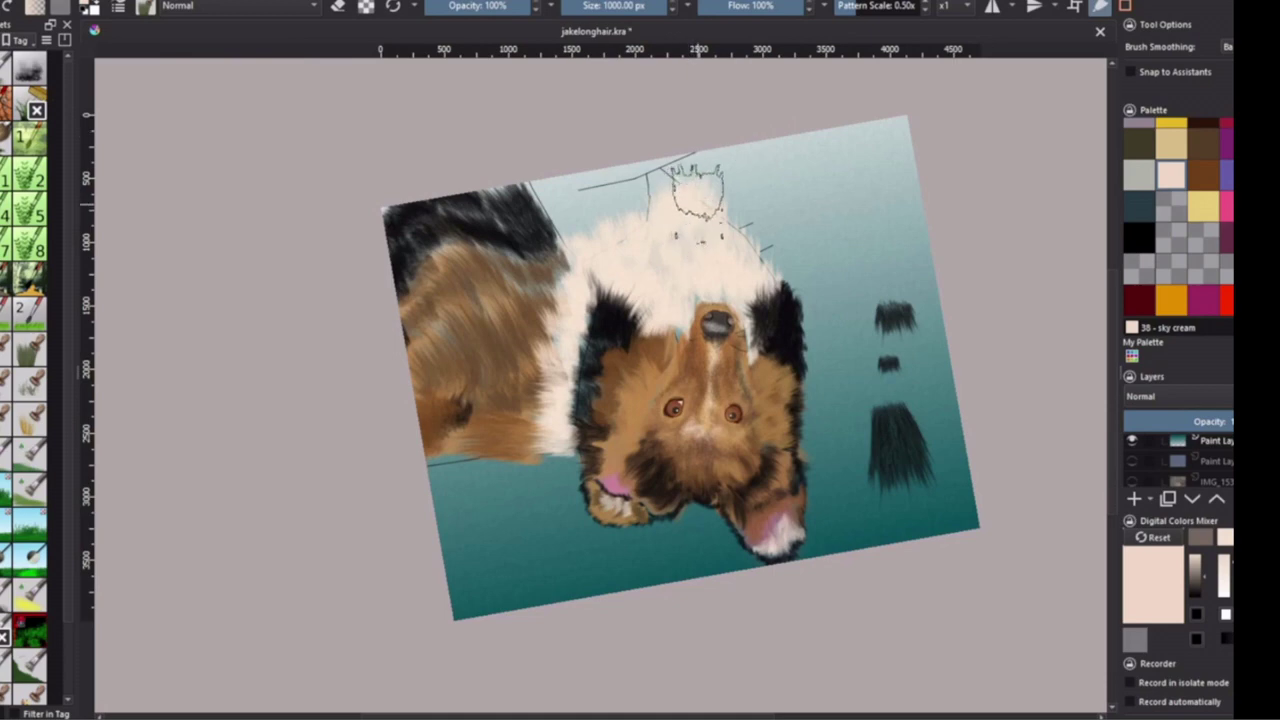
- Extend the cream fur up over the head and return the canvas view upright
{"action": "left_click_drag", "start_coordinate": [698, 200], "coordinate": [651, 182]}
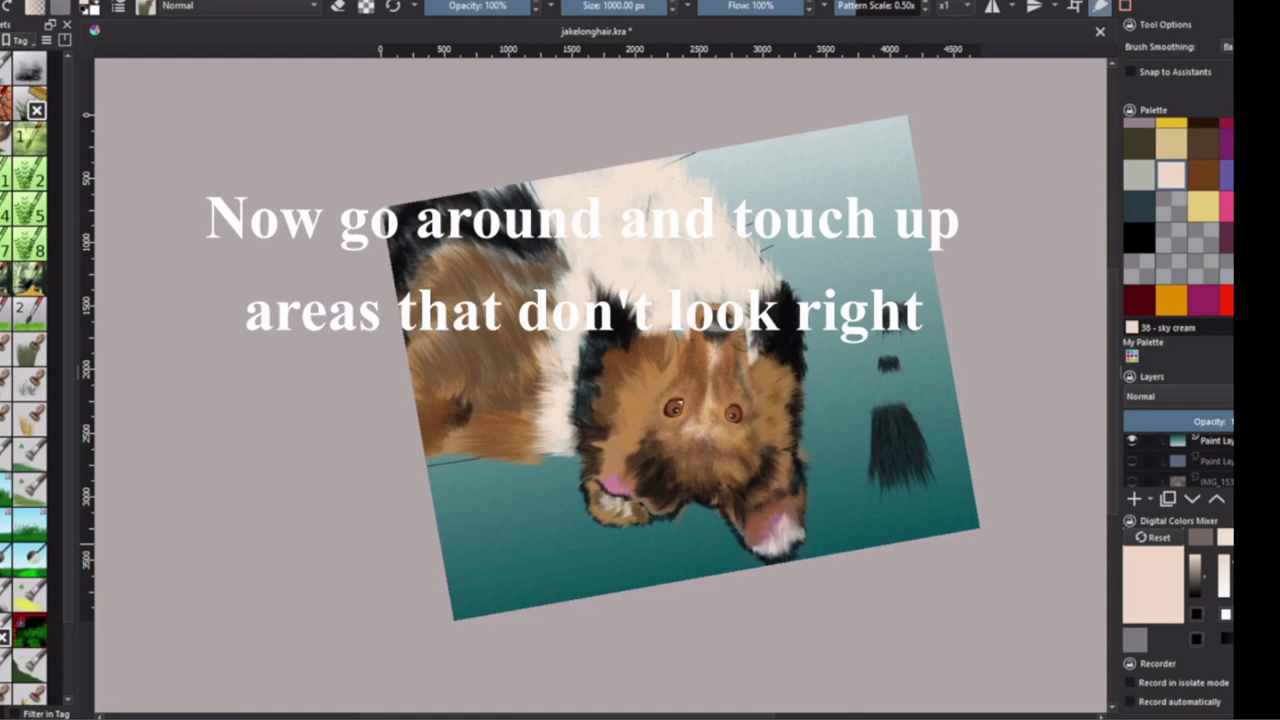
{"action": "key", "text": "5"}
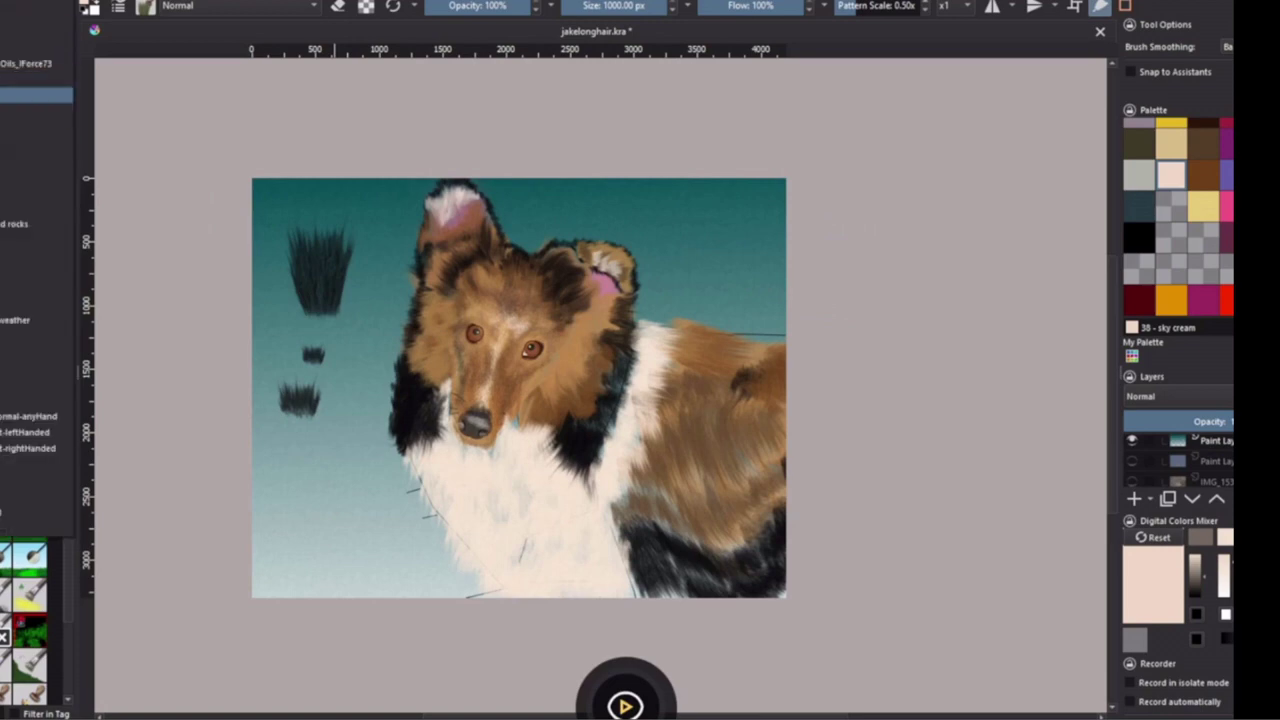
{"action": "left_click", "coordinate": [36, 95]}
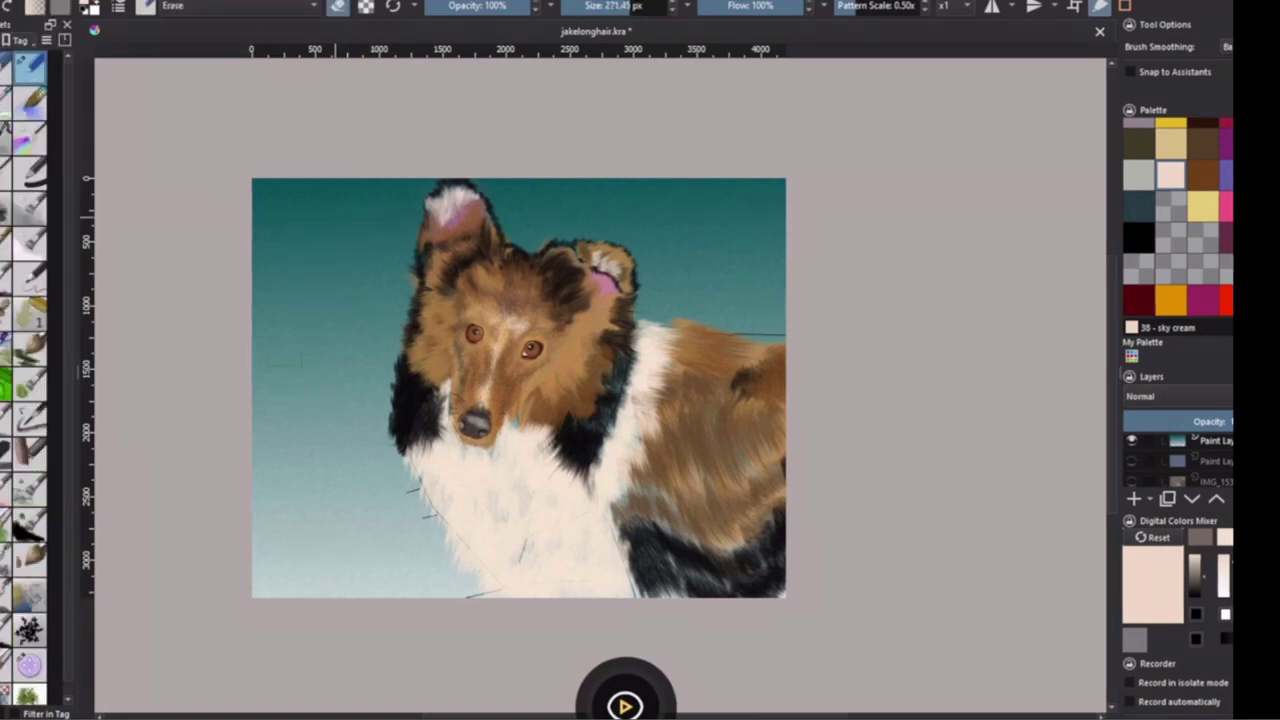